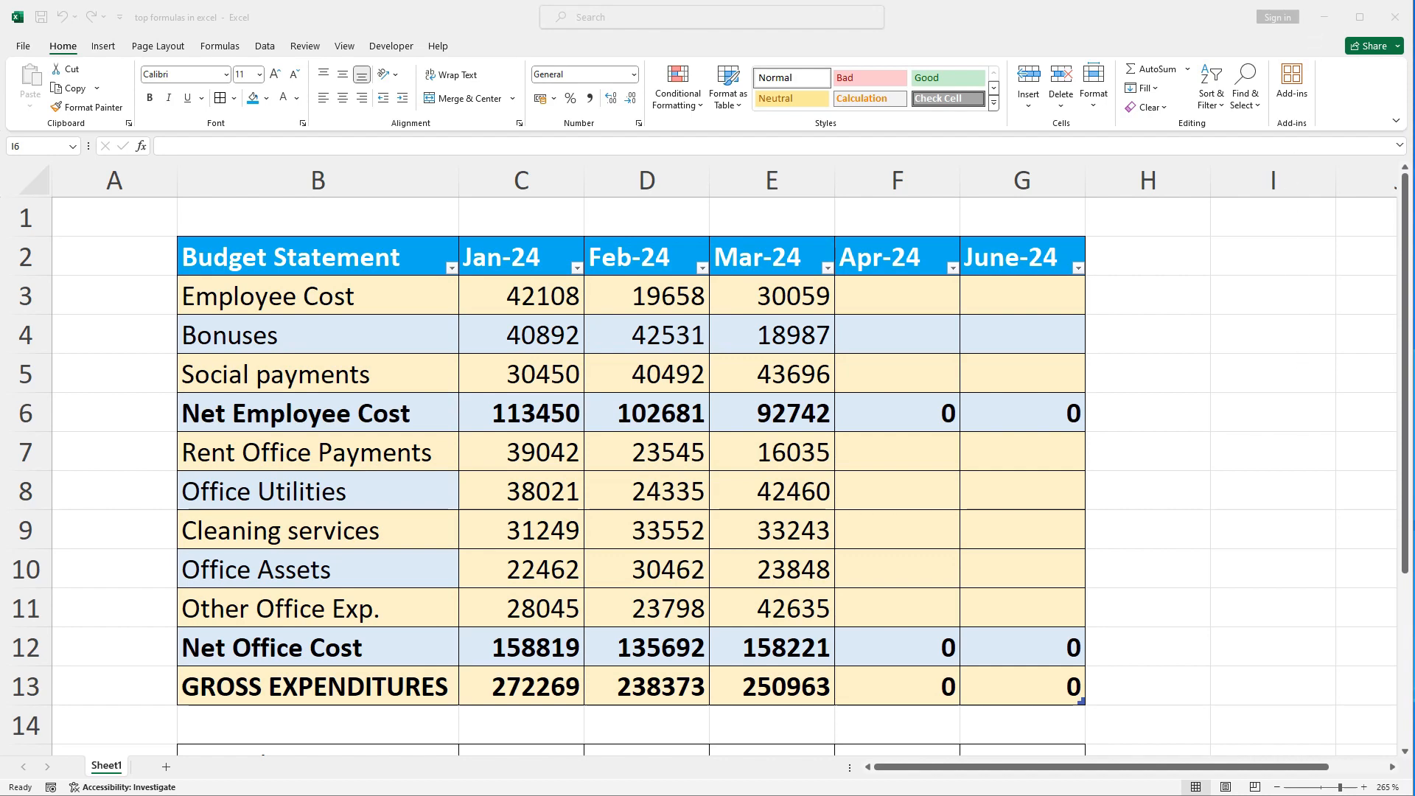
{"action": "scroll", "coordinate": [811, 424], "scroll_direction": "down", "scroll_amount": 4}
{"action": "left_click", "coordinate": [372, 627]}
{"action": "double_click", "coordinate": [372, 626]}
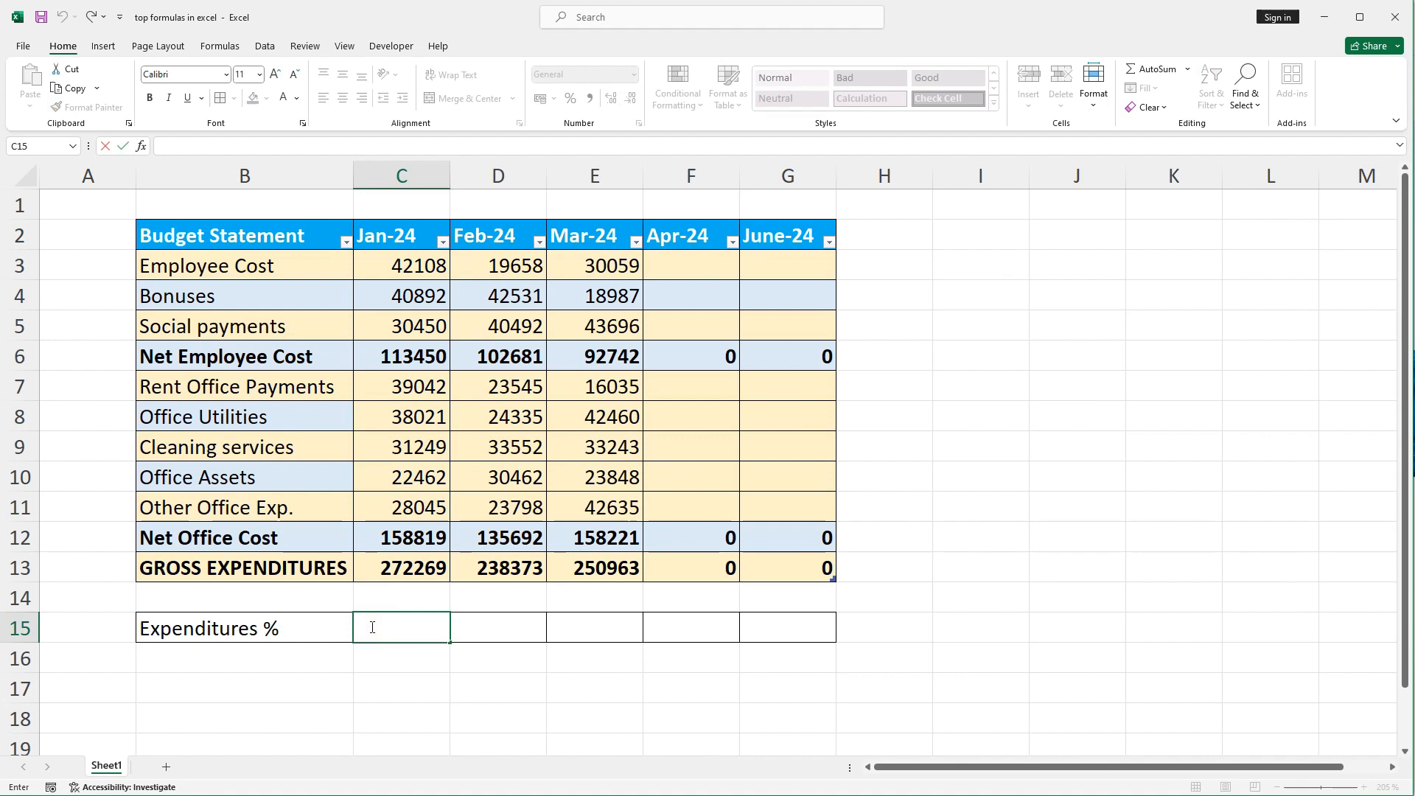
{"action": "type", "text": "="}
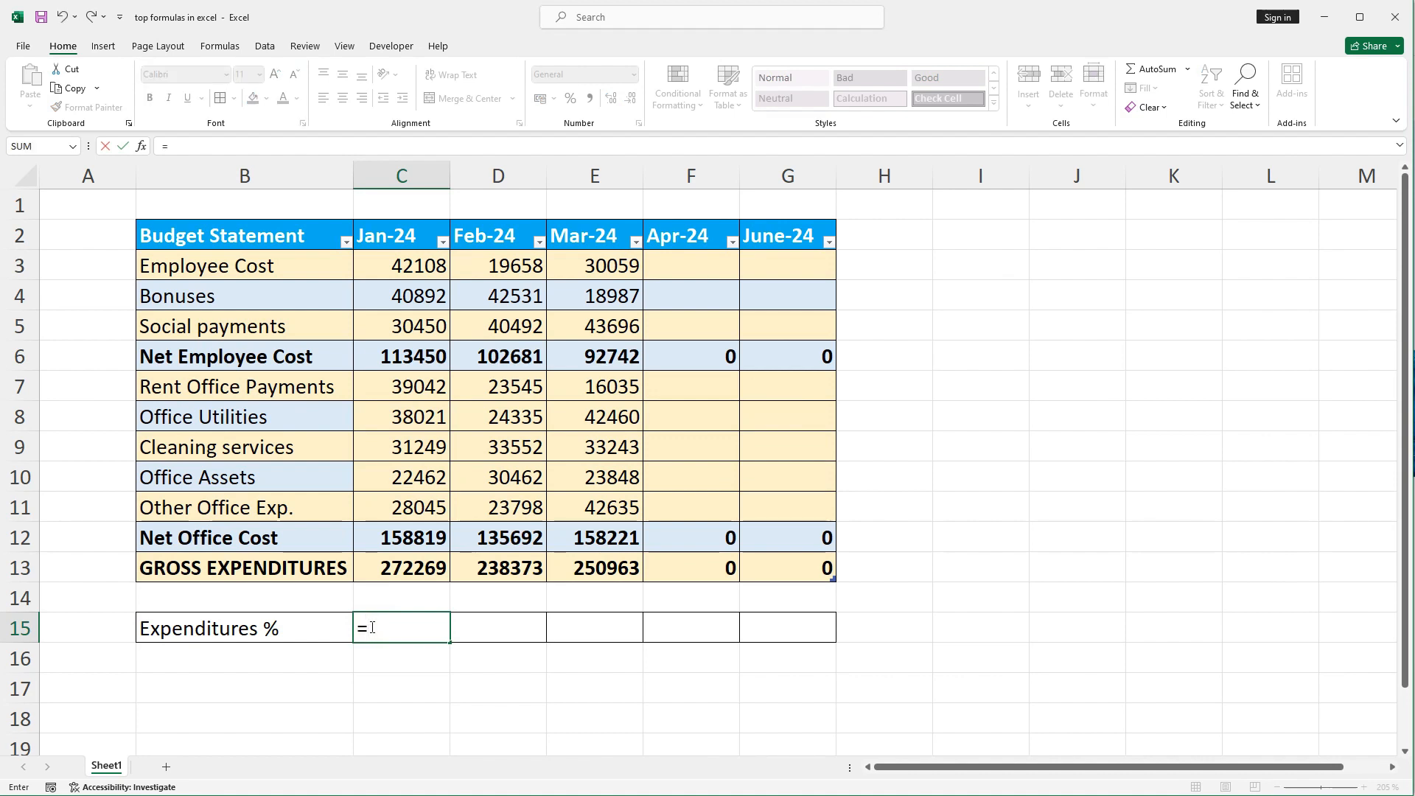
{"action": "type", "text": "IFERR"}
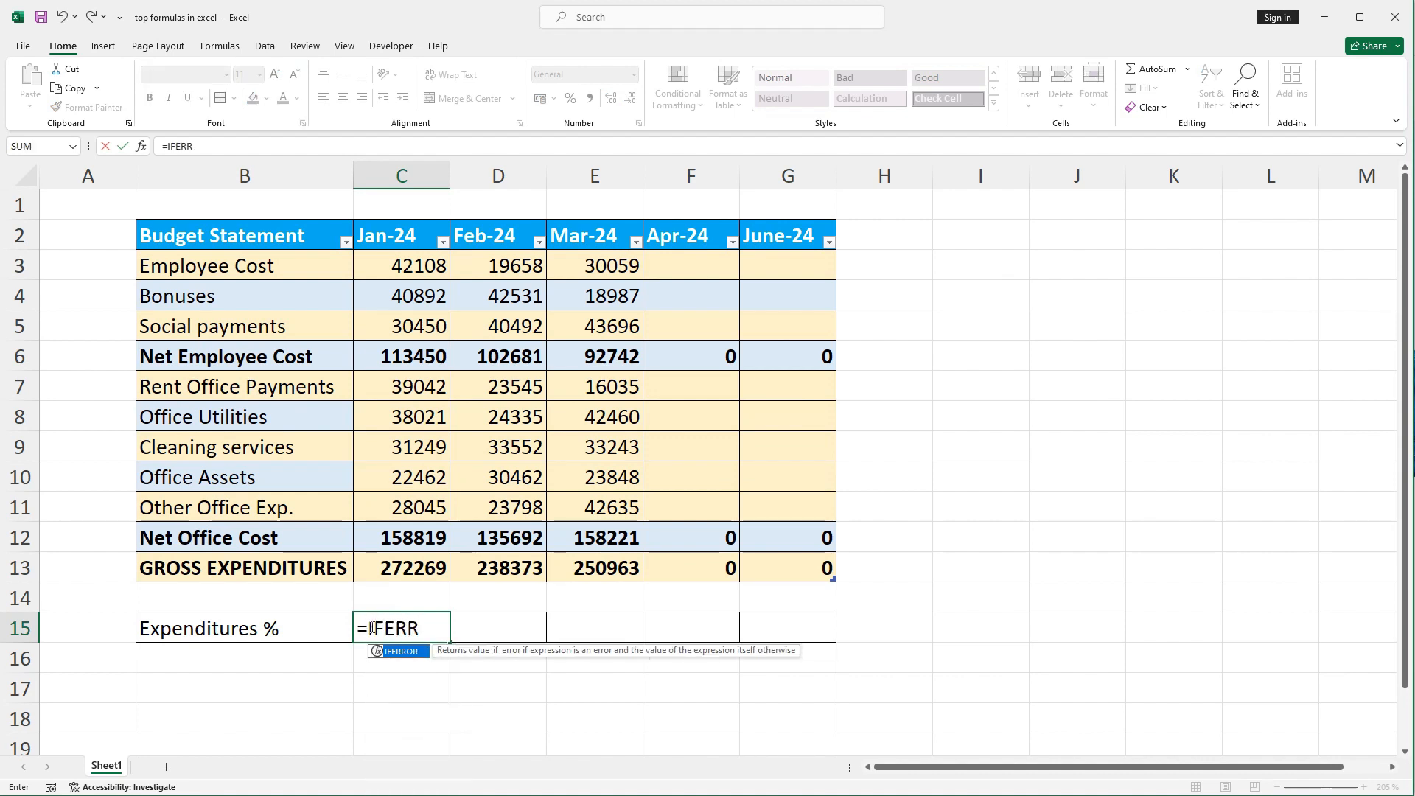
{"action": "double_click", "coordinate": [398, 653]}
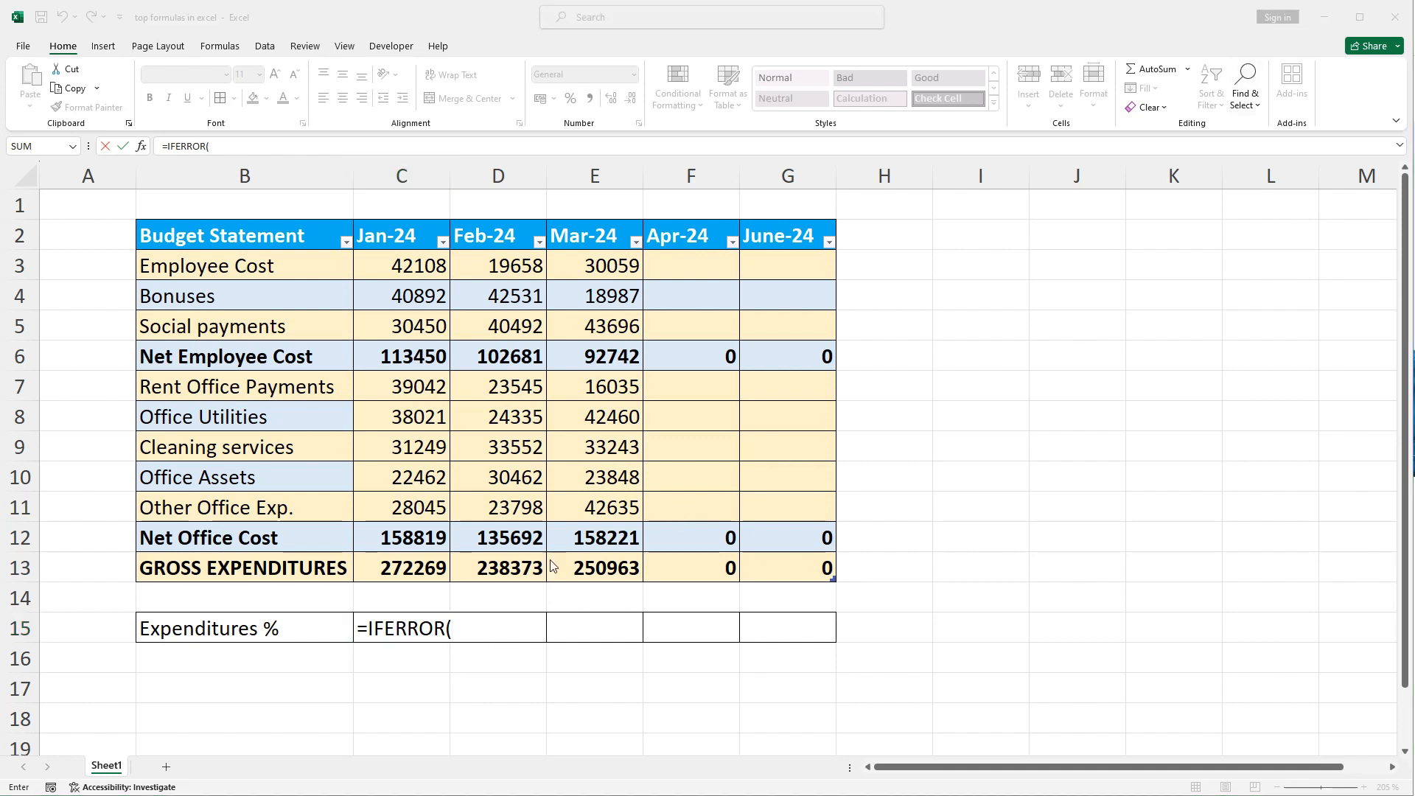
{"action": "left_click_drag", "start_coordinate": [362, 630], "coordinate": [521, 625]}
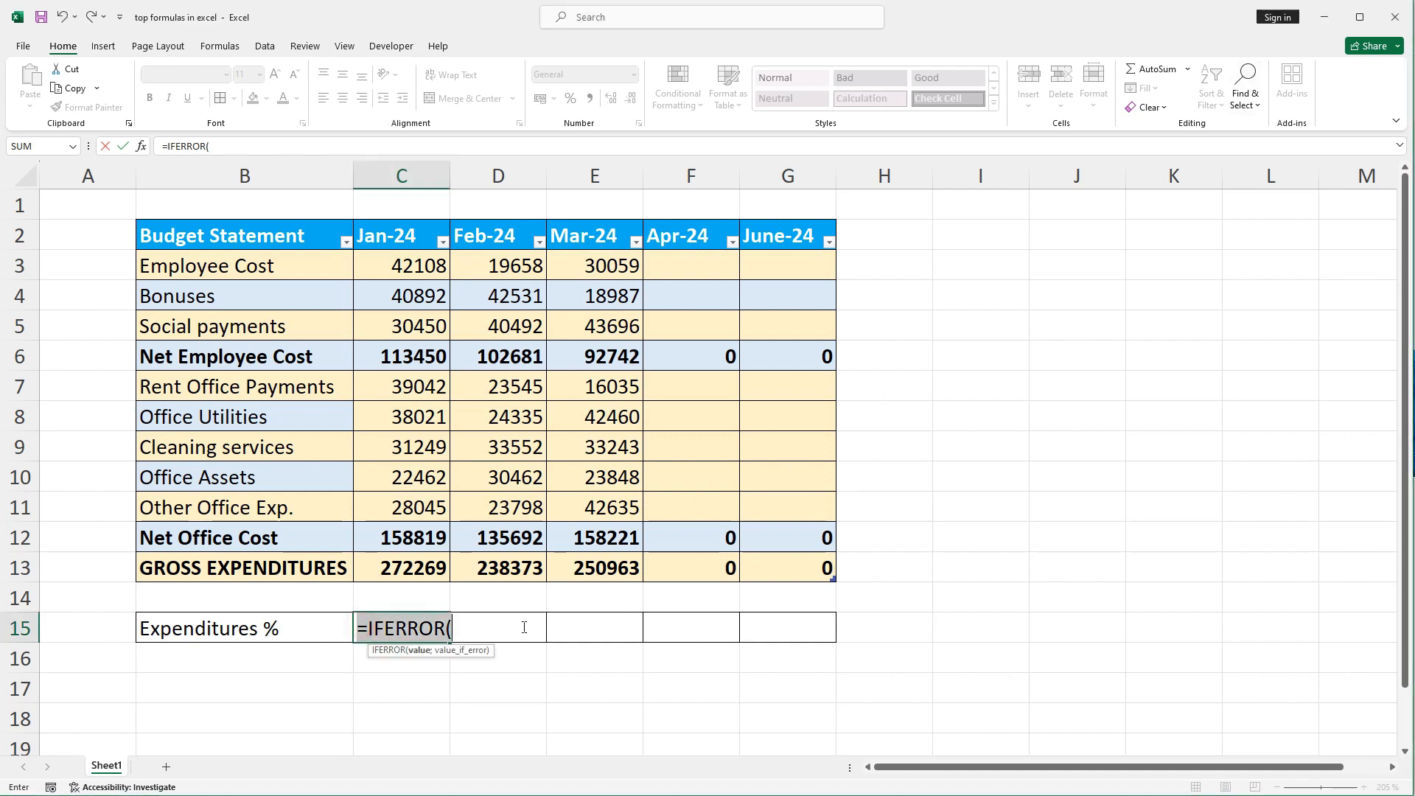
{"action": "key", "text": "BackSpace"}
{"action": "left_click", "coordinate": [396, 676]}
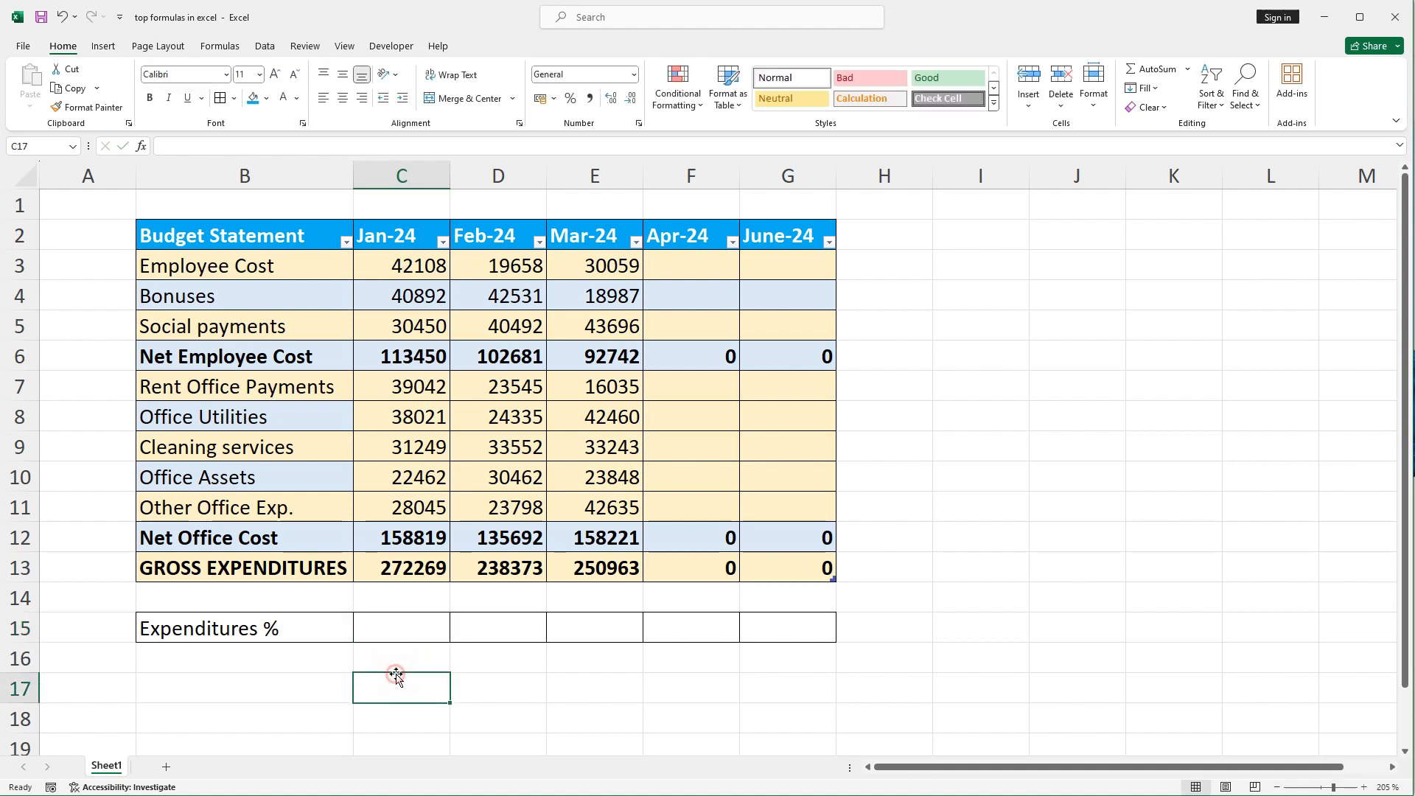
Enter the formula =C6/C13 in C15 to divide January's Net Employee Cost by its Gross Expenditures.
{"action": "left_click", "coordinate": [398, 636]}
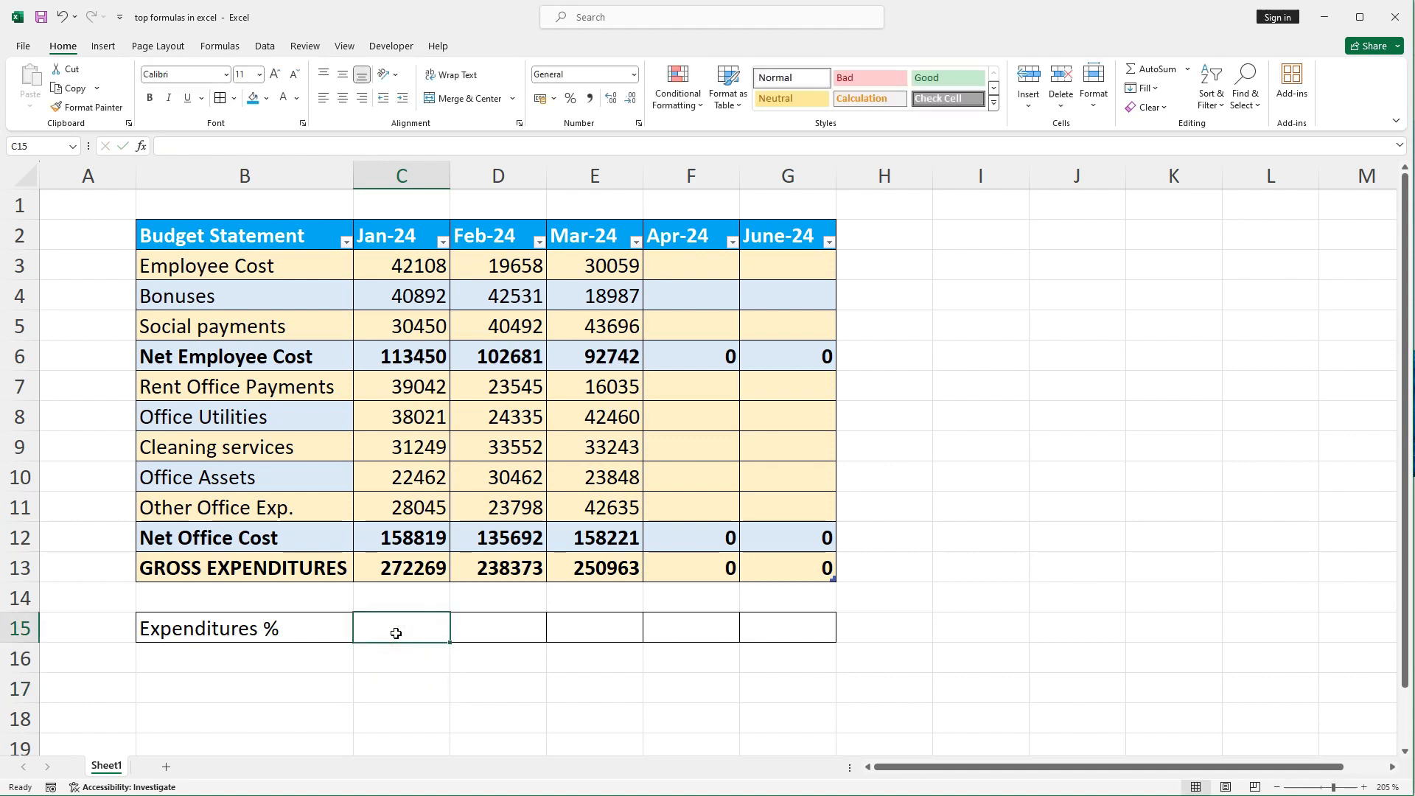
{"action": "type", "text": "="}
{"action": "left_click", "coordinate": [388, 358]}
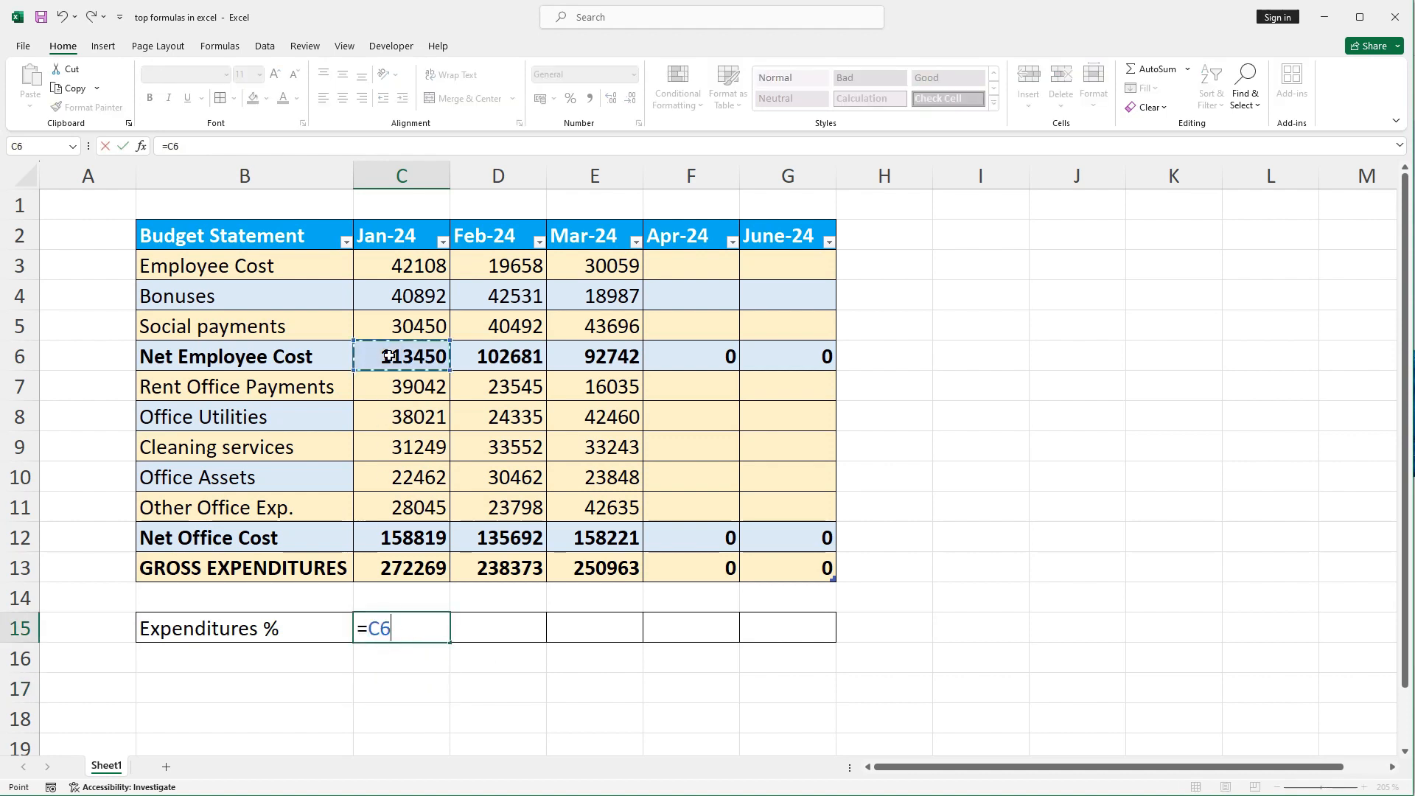
{"action": "type", "text": "/"}
{"action": "left_click", "coordinate": [405, 569]}
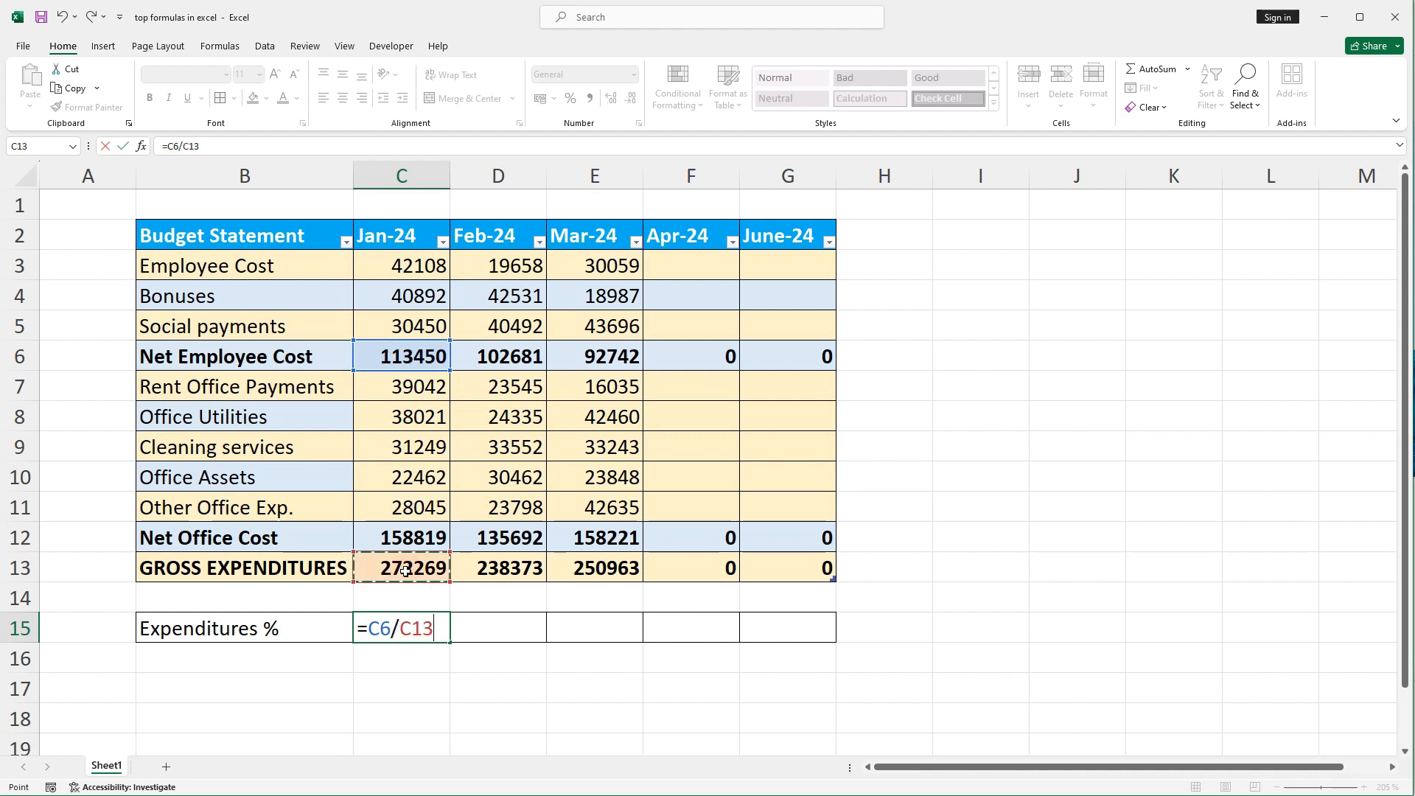
{"action": "key", "text": "Return"}
Format C15 as a percentage and fill its formula across the Expenditures % row to G15.
{"action": "left_click", "coordinate": [414, 624]}
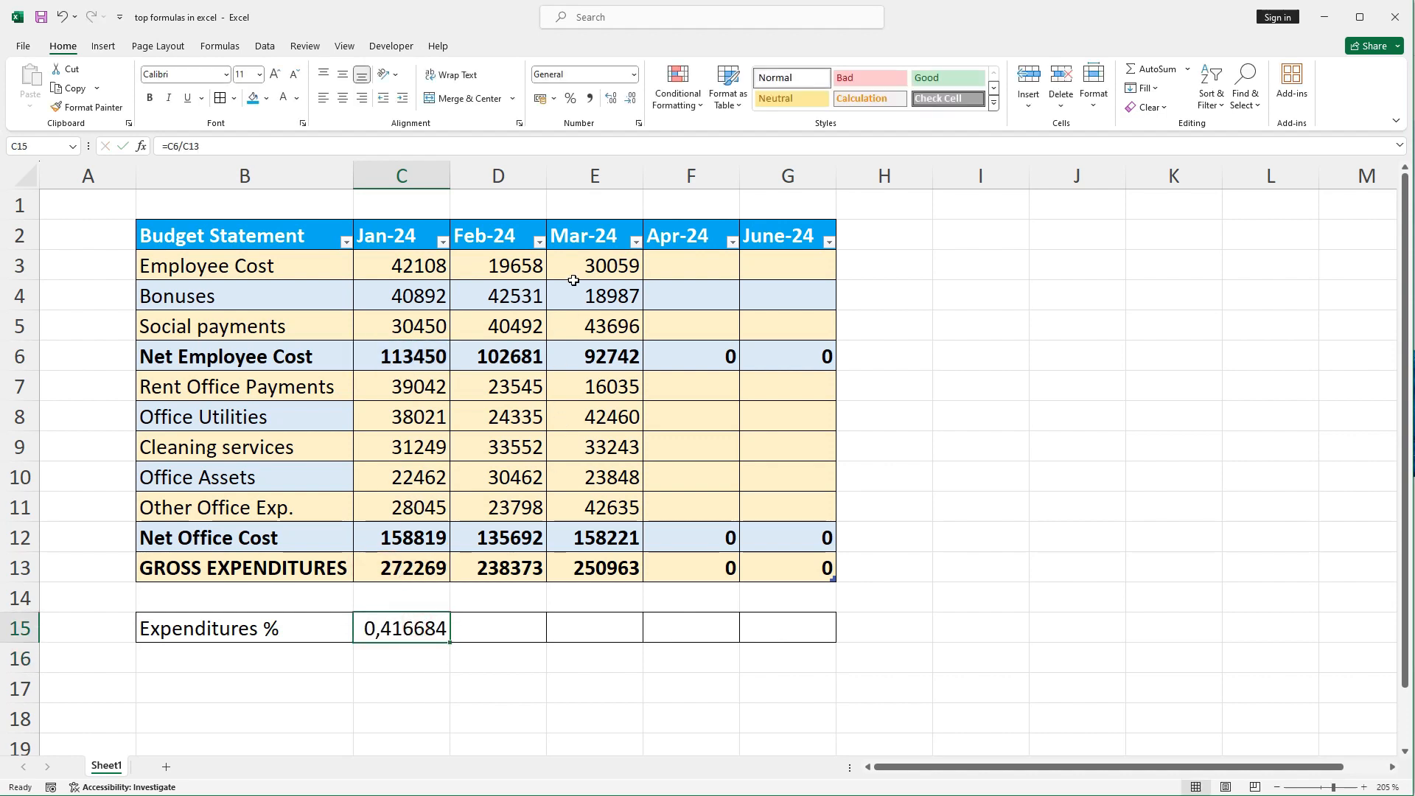
{"action": "left_click", "coordinate": [573, 101]}
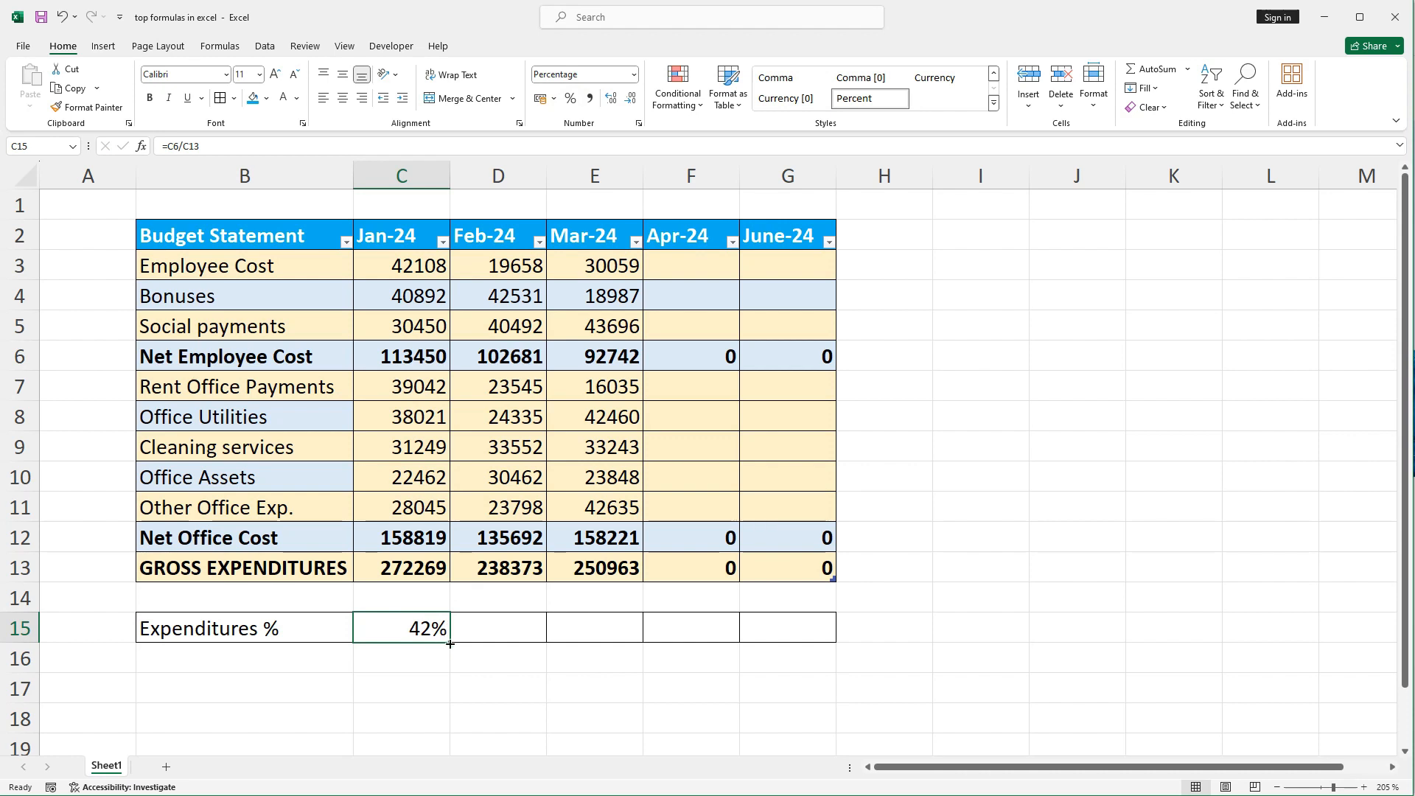
{"action": "left_click_drag", "start_coordinate": [450, 642], "coordinate": [829, 638]}
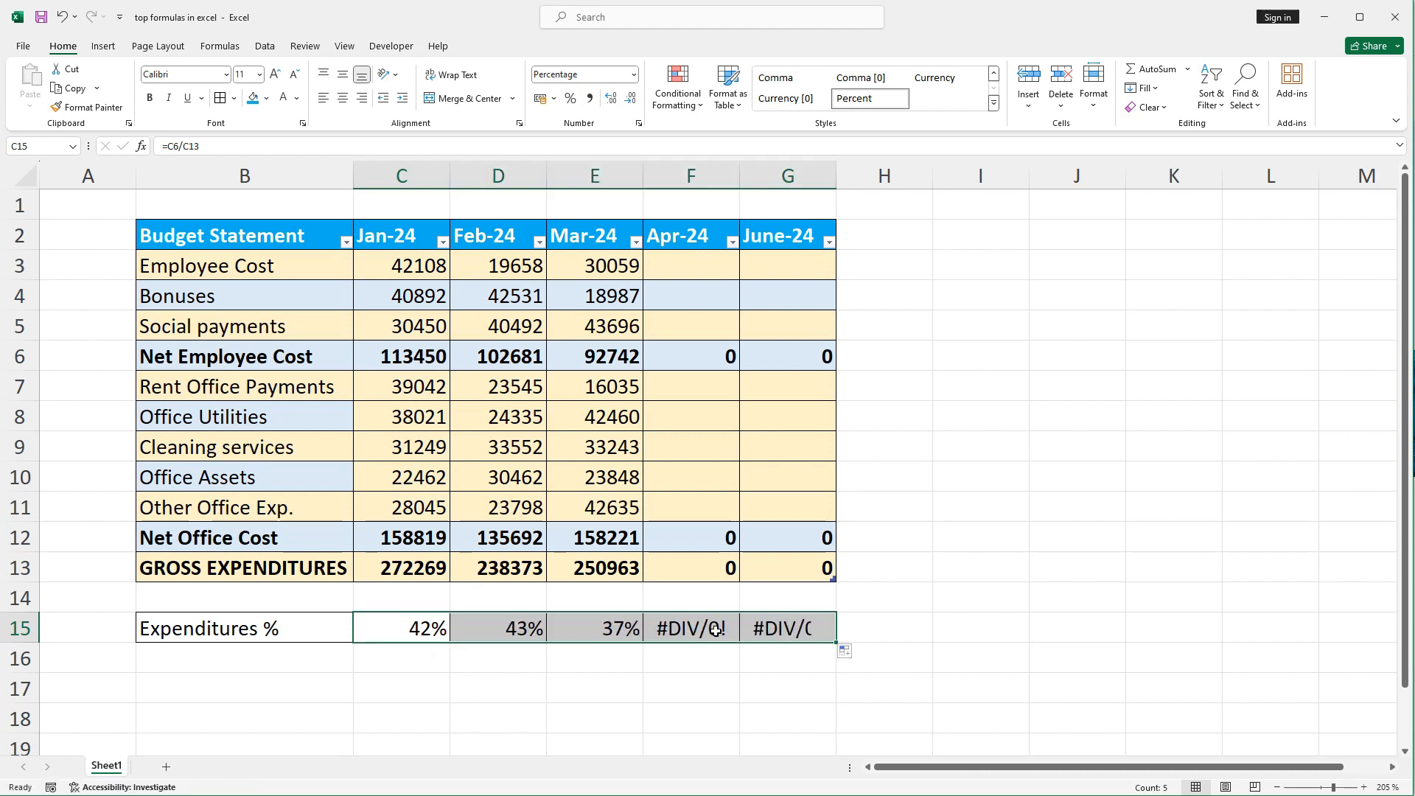
Examine the April and June Expenditures % formulas and the empty cost cells above them.
{"action": "left_click", "coordinate": [712, 625]}
{"action": "left_click_drag", "start_coordinate": [690, 175], "coordinate": [788, 175]}
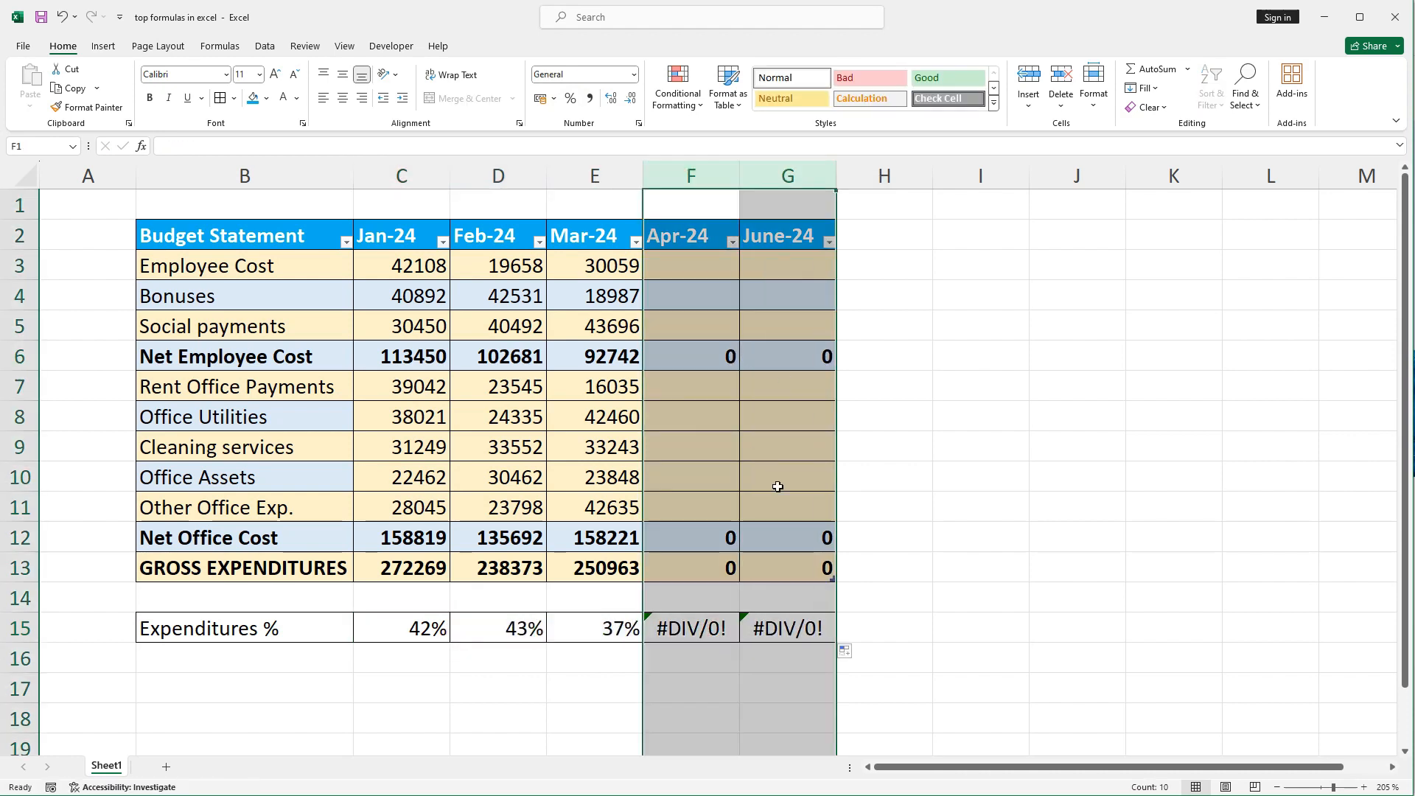
{"action": "left_click", "coordinate": [693, 632]}
{"action": "left_click", "coordinate": [781, 633]}
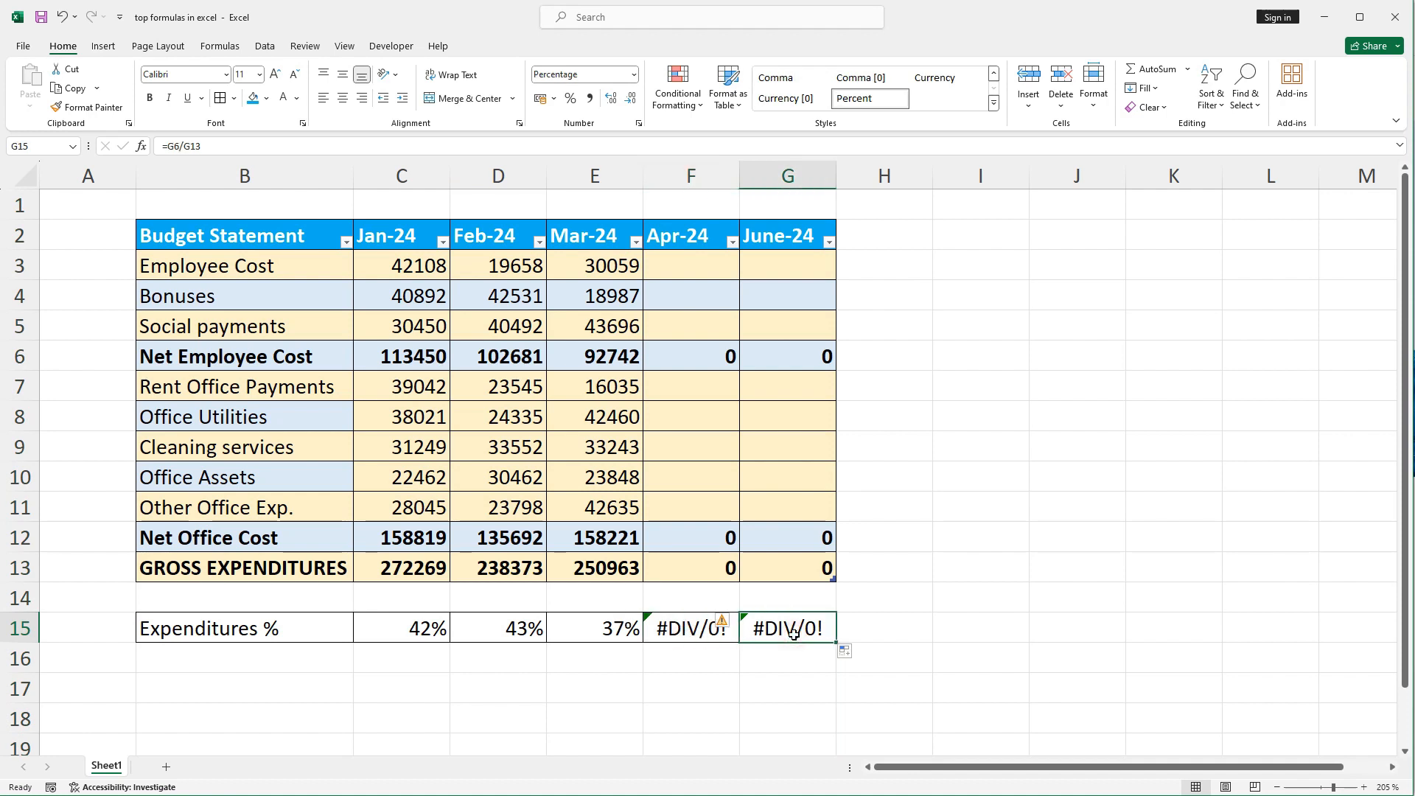
{"action": "left_click", "coordinate": [671, 631]}
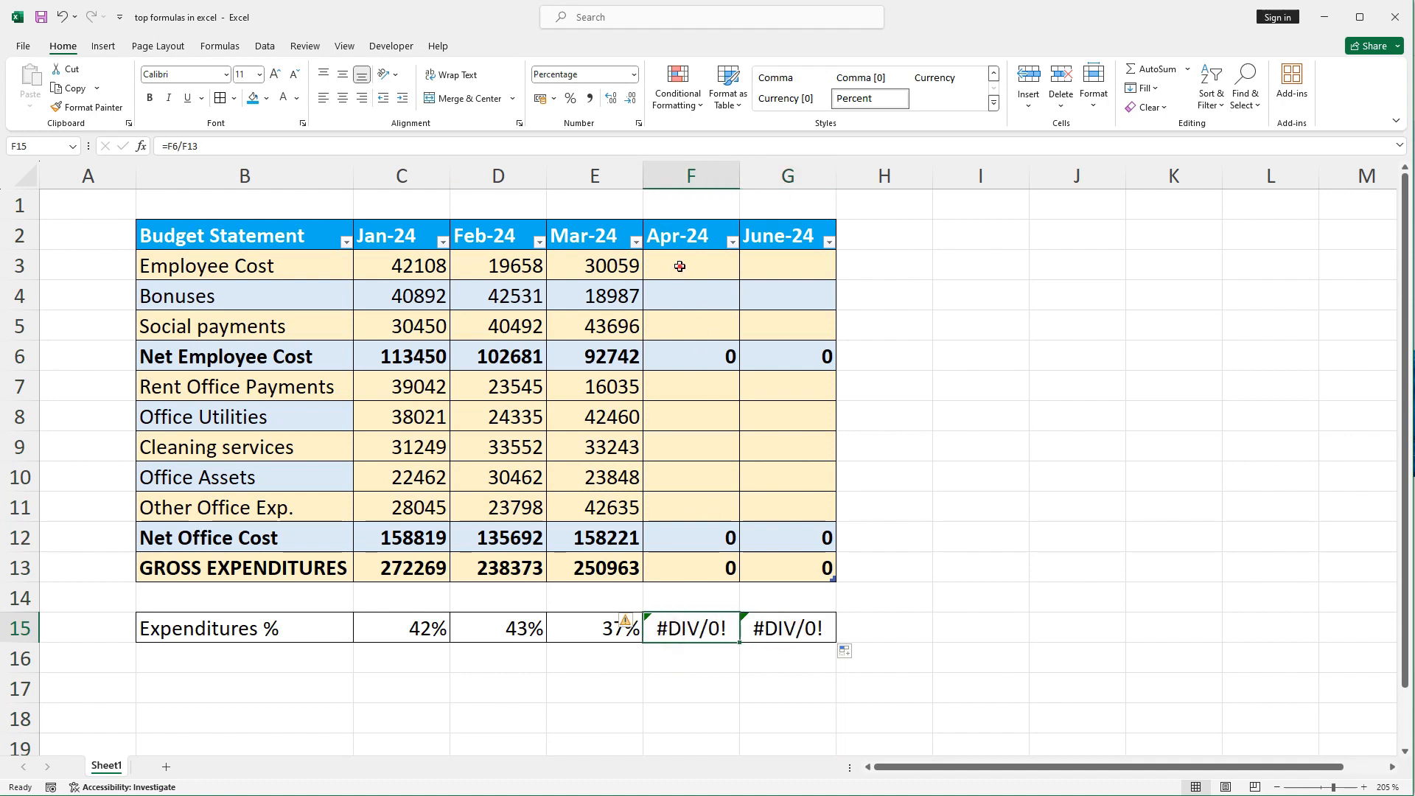
{"action": "left_click_drag", "start_coordinate": [674, 265], "coordinate": [784, 328]}
{"action": "left_click_drag", "start_coordinate": [692, 376], "coordinate": [808, 513]}
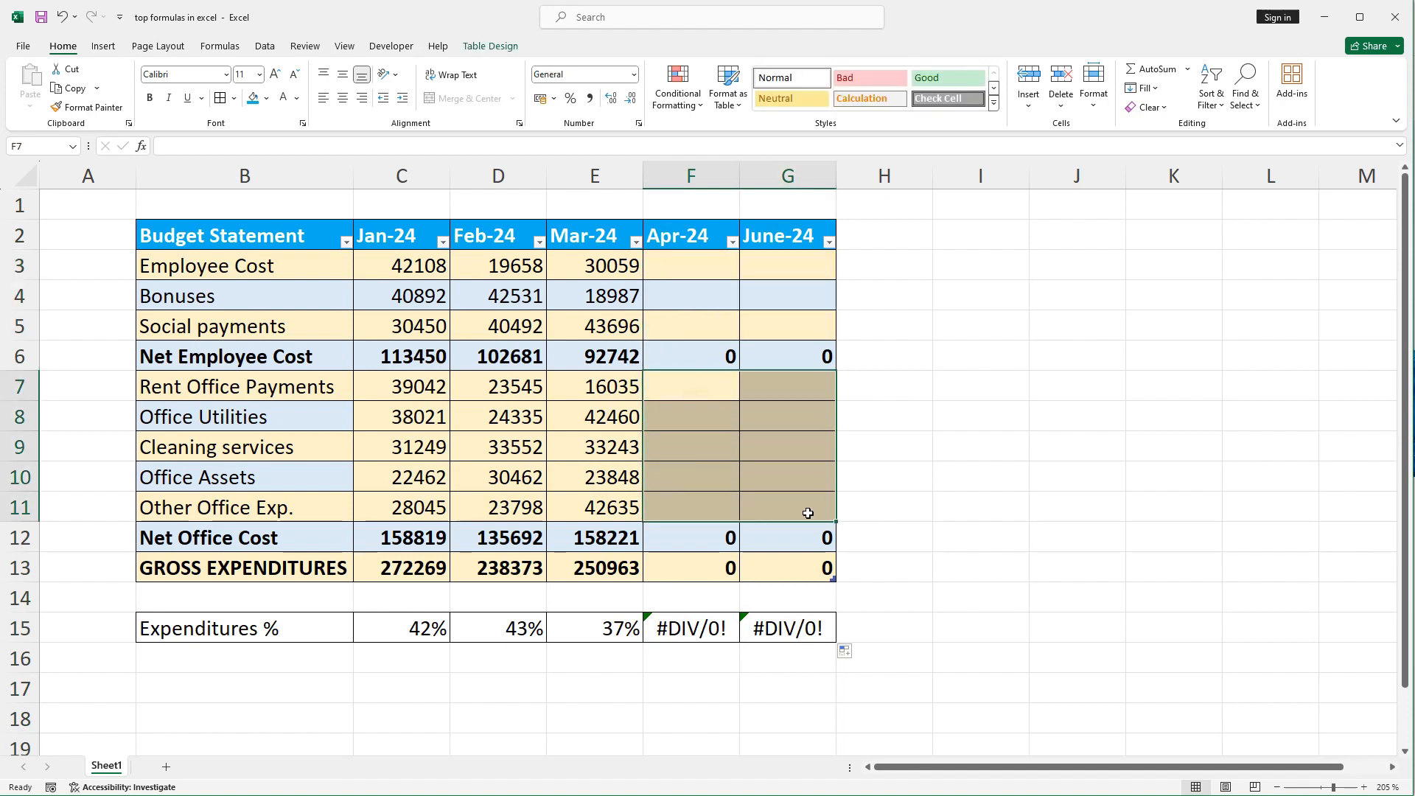
{"action": "left_click", "coordinate": [696, 690]}
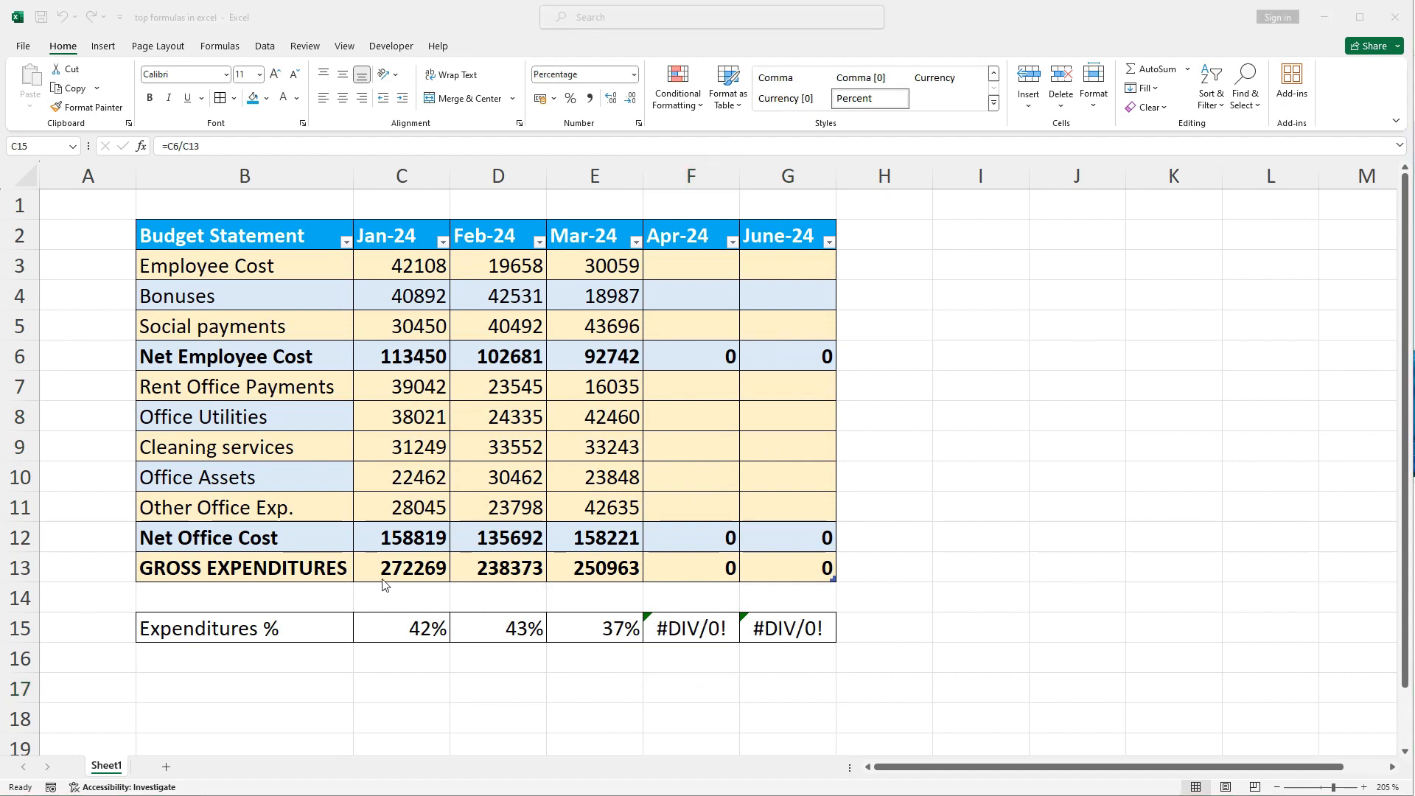
Wrap the division in C15 in IFERROR with an empty text fallback: =IFERROR(C6/C13;"").
{"action": "left_click", "coordinate": [411, 626]}
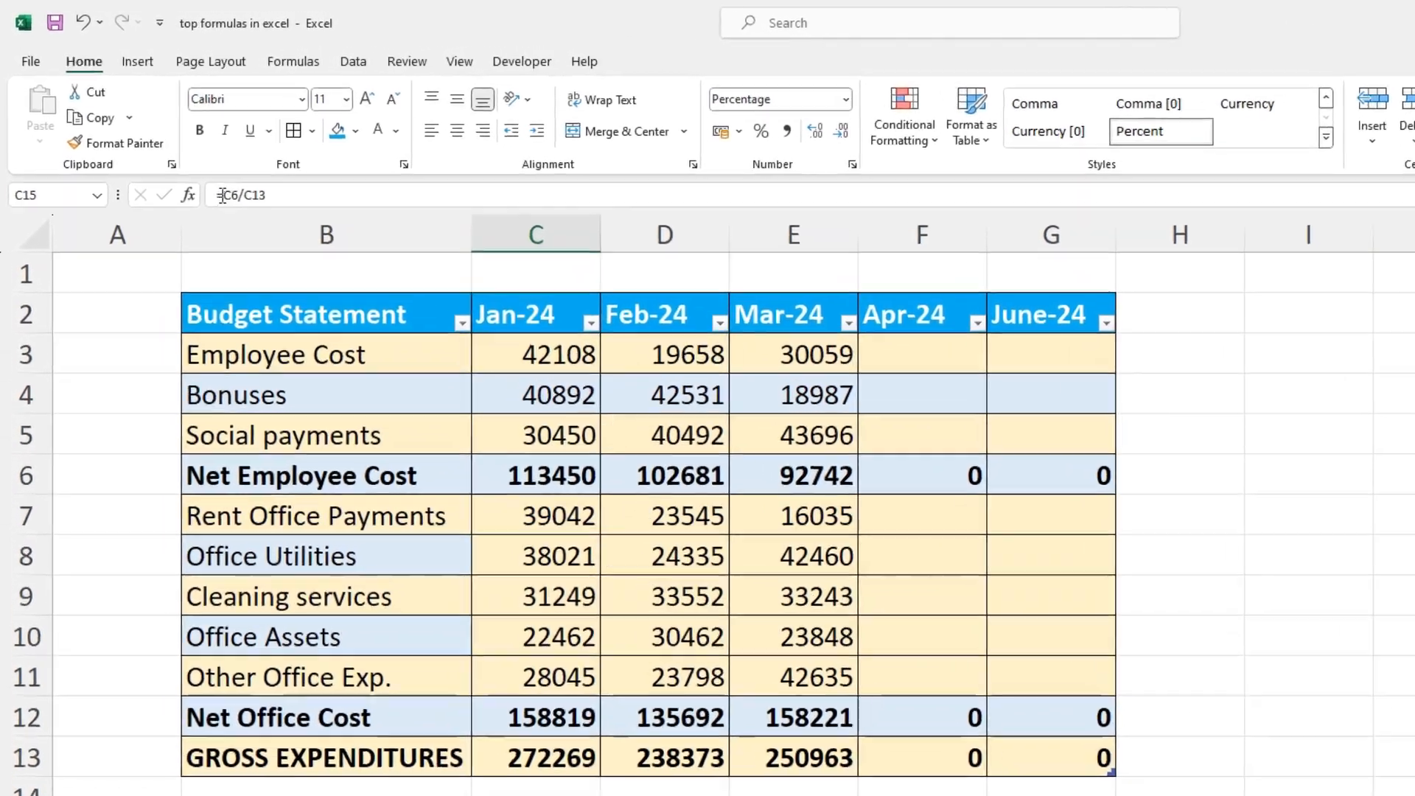
{"action": "left_click", "coordinate": [168, 147]}
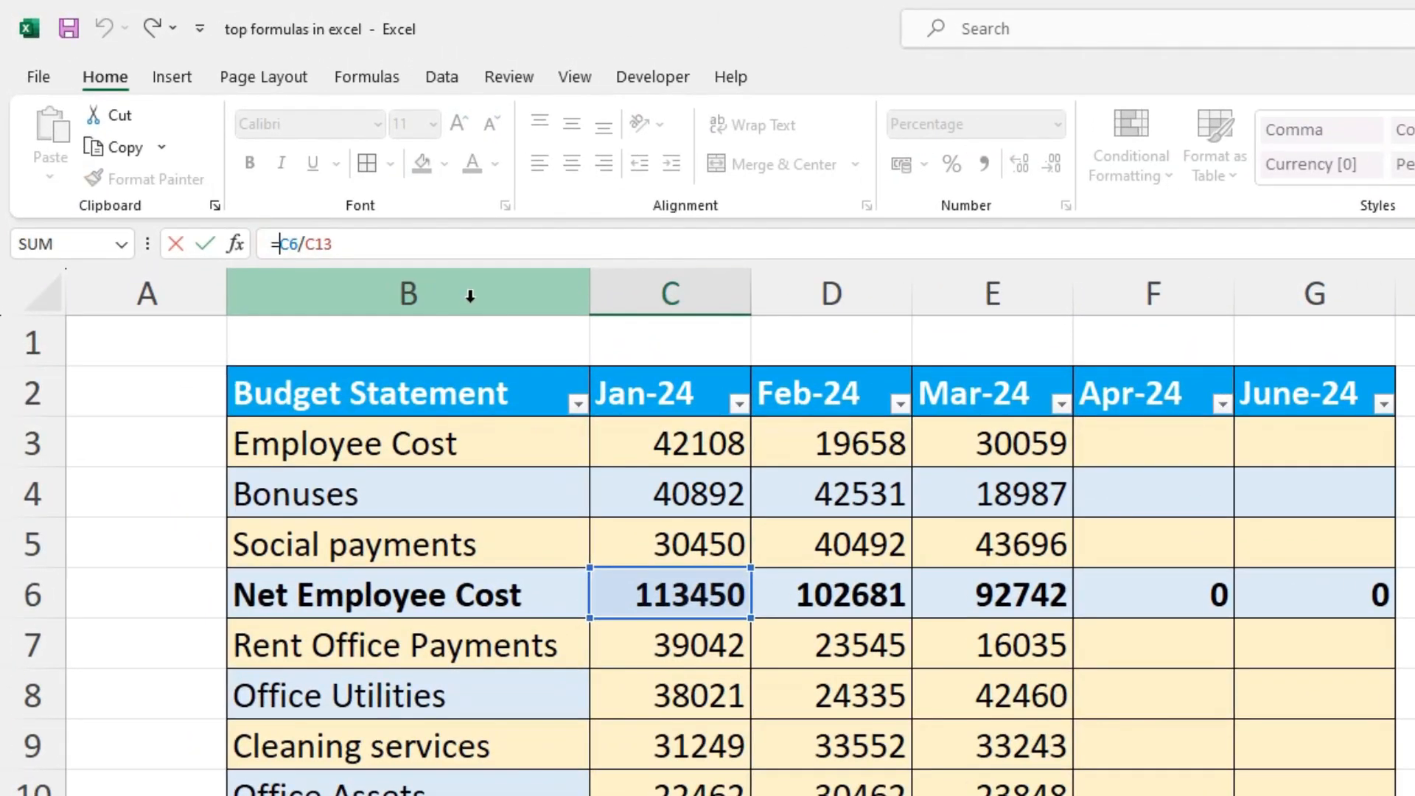
{"action": "type", "text": "IFERR"}
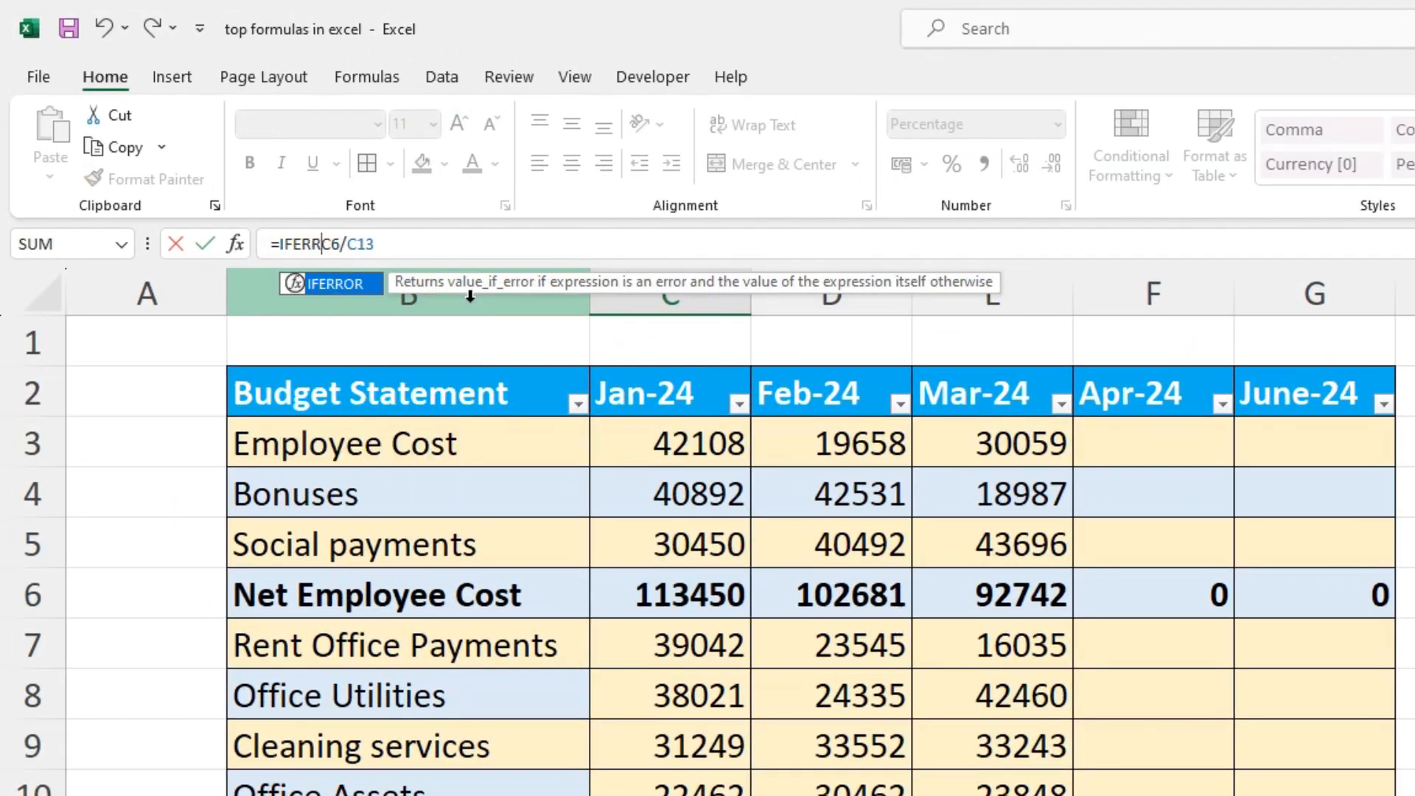
{"action": "type", "text": "OR("}
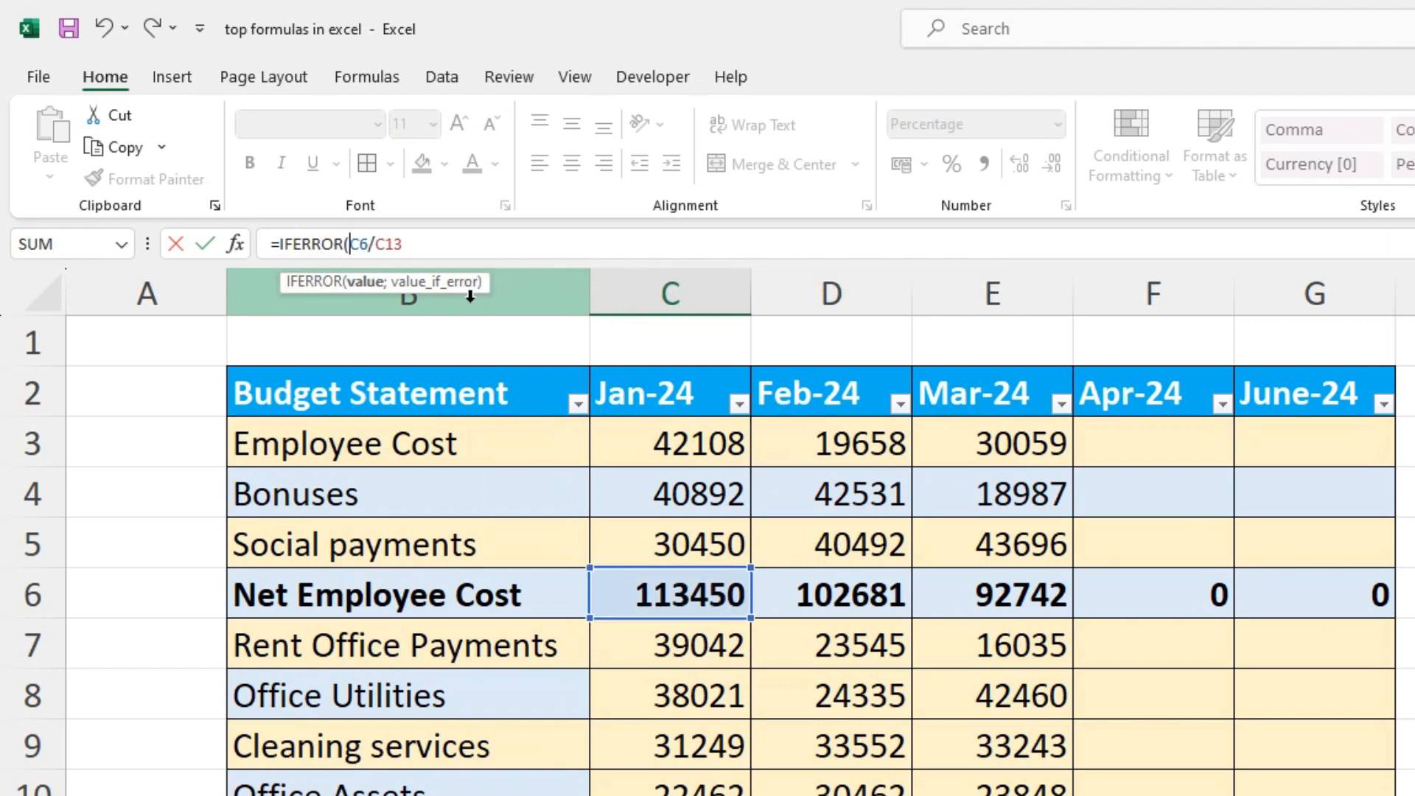
{"action": "left_click", "coordinate": [400, 244]}
{"action": "type", "text": ";"}
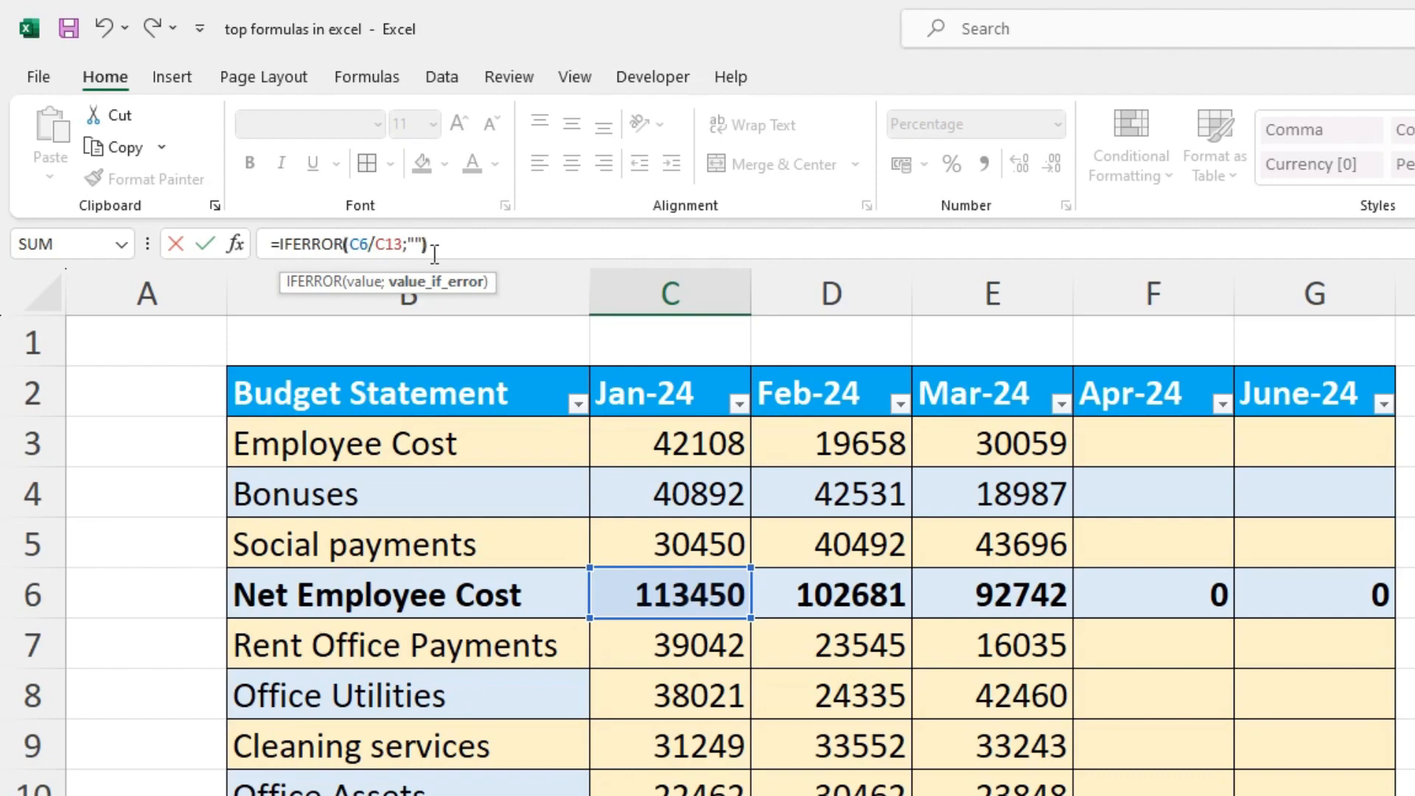
{"action": "type", "text": ")"}
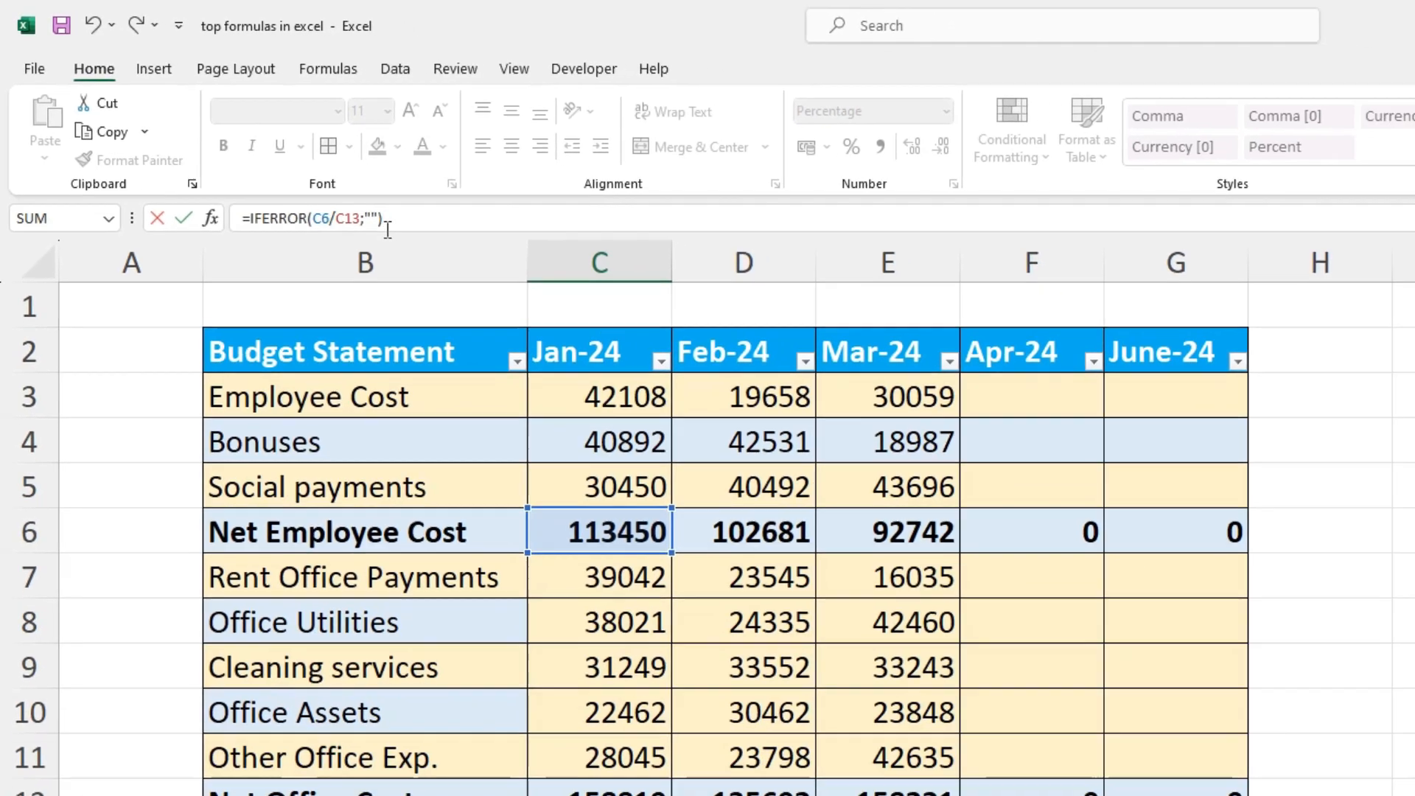
{"action": "key", "text": "Return"}
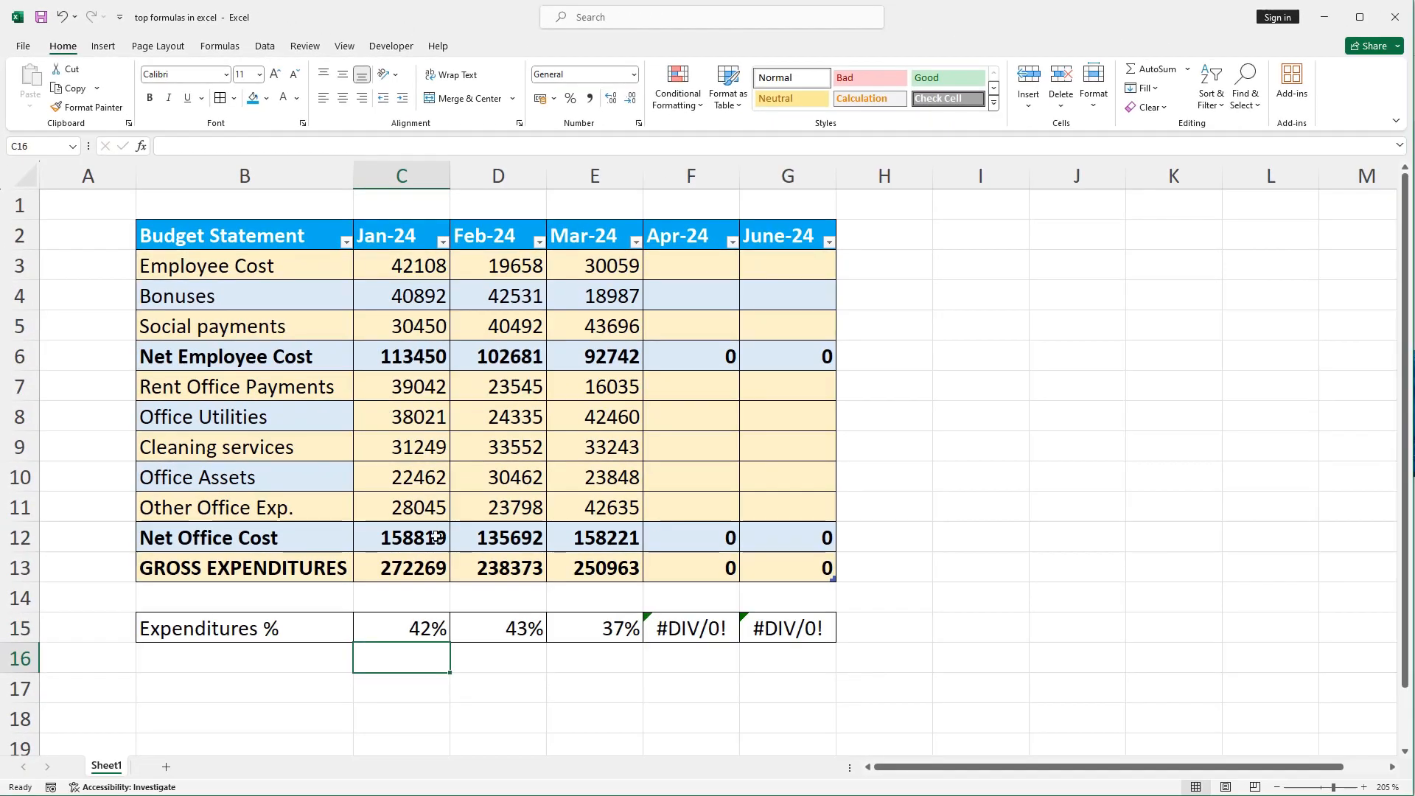
Fill the IFERROR formula from C15 across to G15 and check the April and June results.
{"action": "left_click", "coordinate": [442, 632]}
{"action": "left_click_drag", "start_coordinate": [444, 636], "coordinate": [809, 620]}
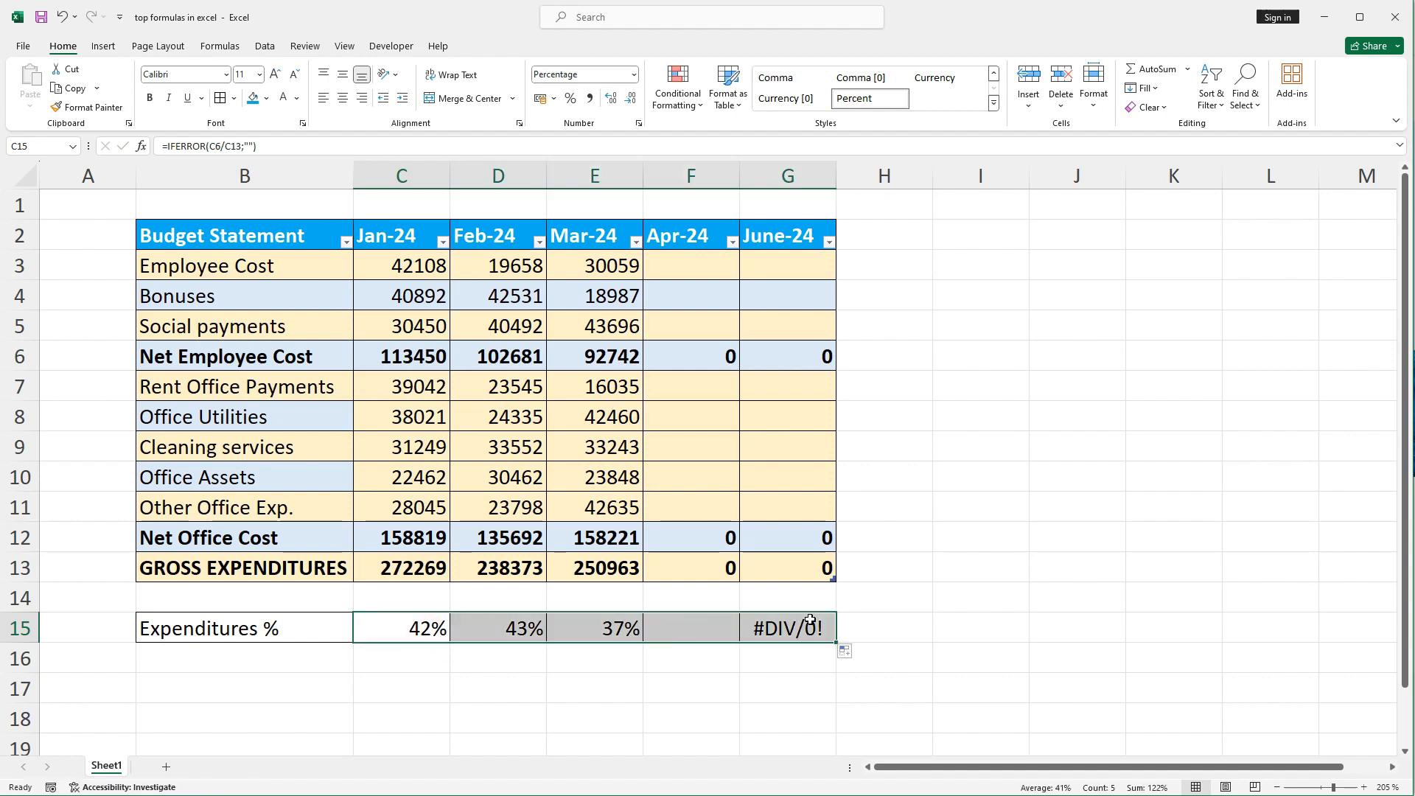
{"action": "left_click", "coordinate": [761, 663]}
{"action": "left_click", "coordinate": [693, 627]}
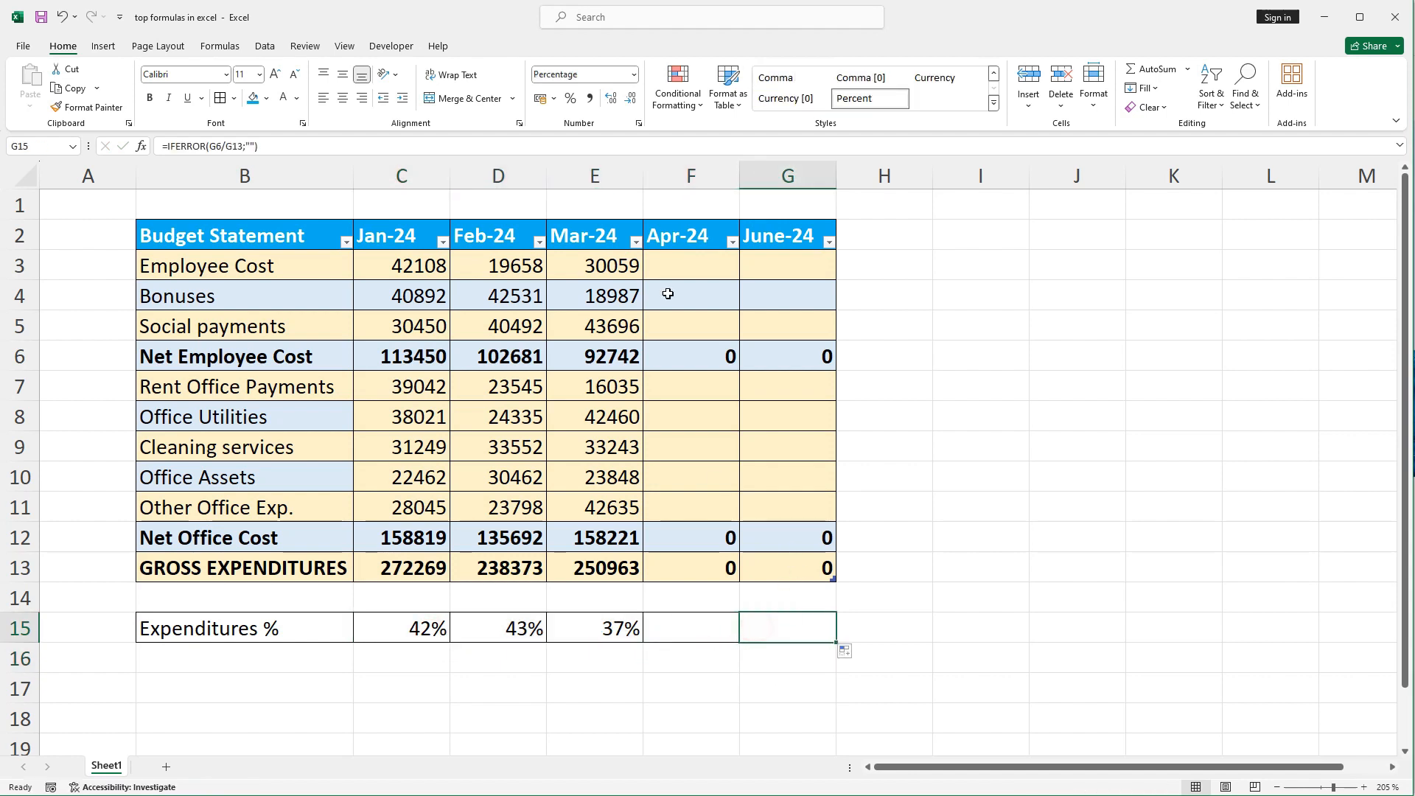
{"action": "left_click_drag", "start_coordinate": [663, 175], "coordinate": [785, 183]}
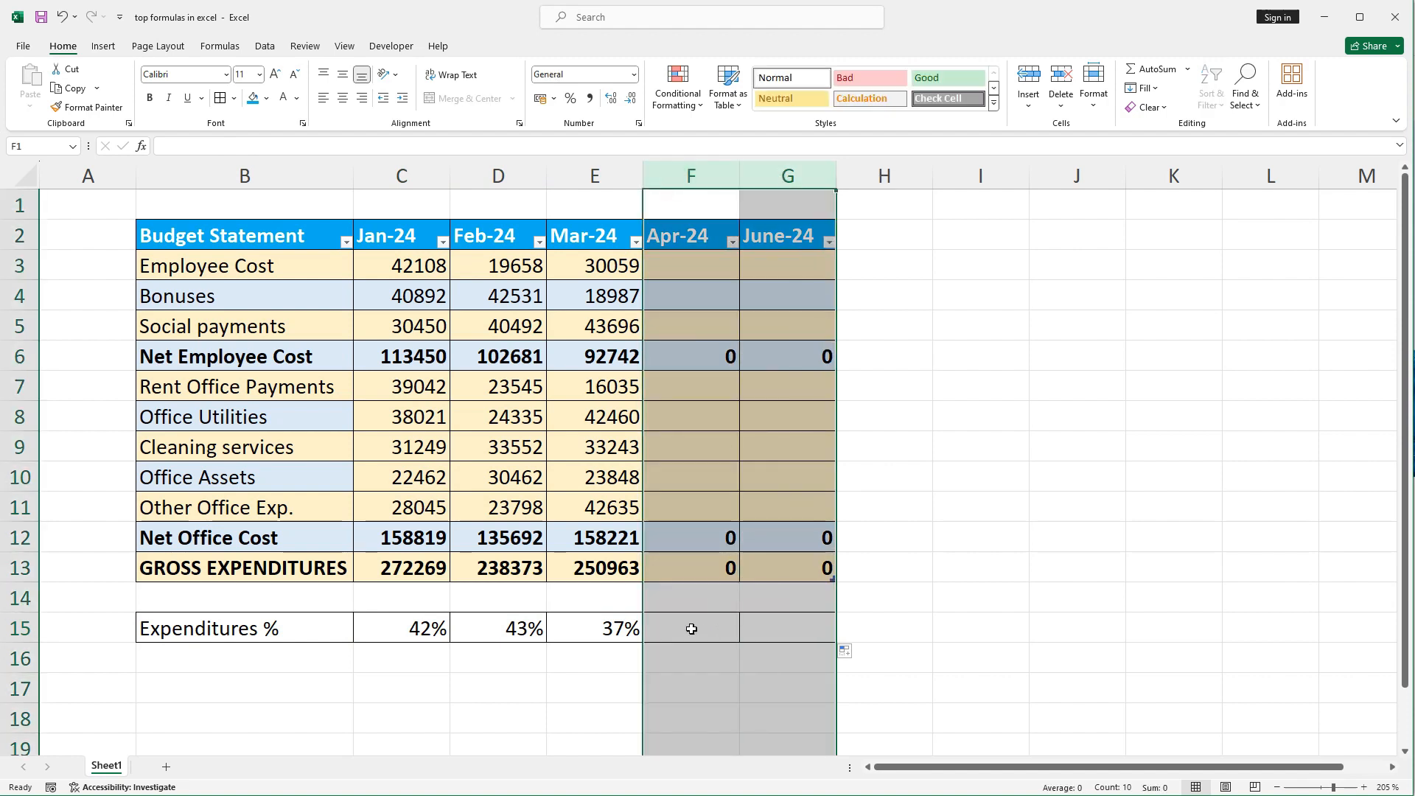
{"action": "left_click", "coordinate": [770, 622]}
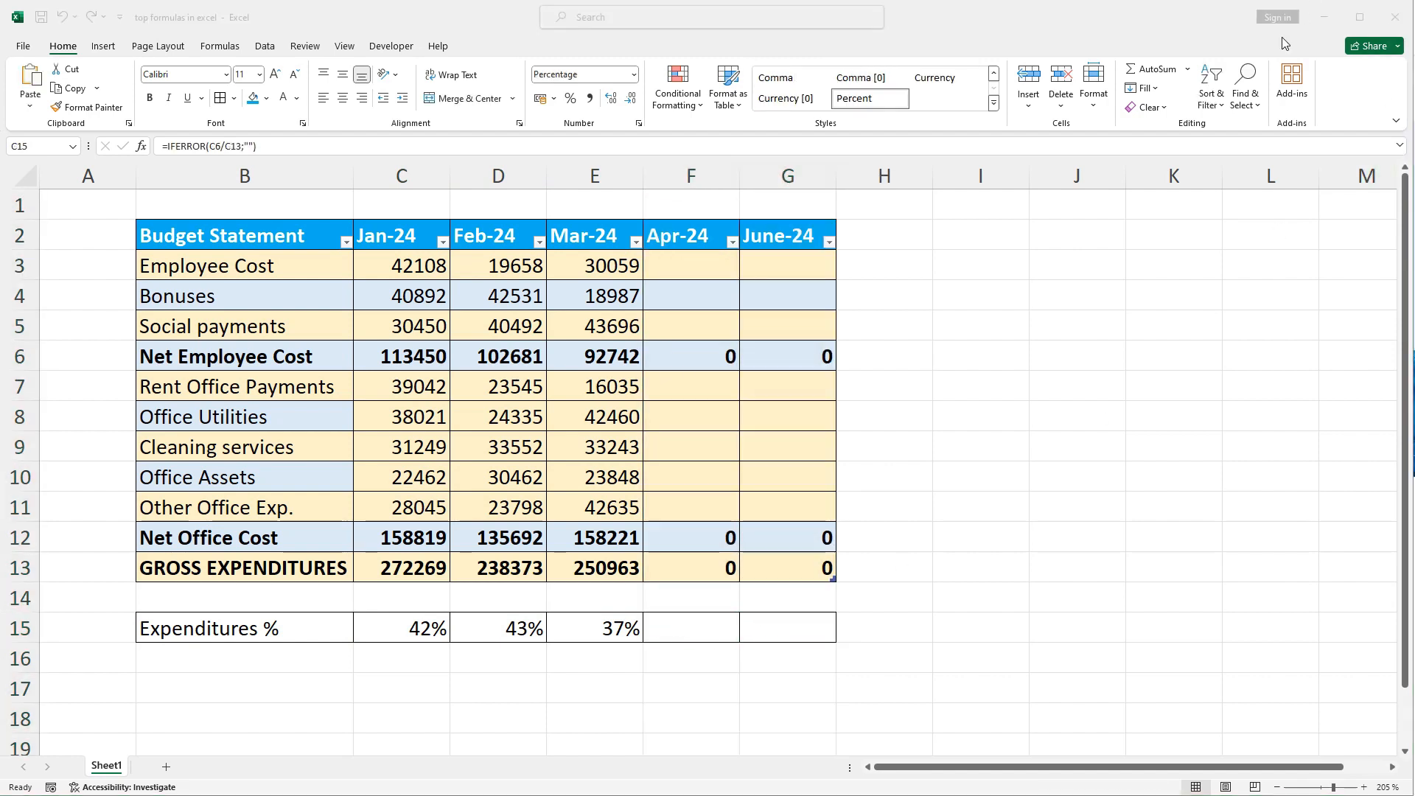
Change the IFERROR fallback in C15 to "Not found".
{"action": "left_click", "coordinate": [250, 146]}
{"action": "left_click", "coordinate": [250, 146]}
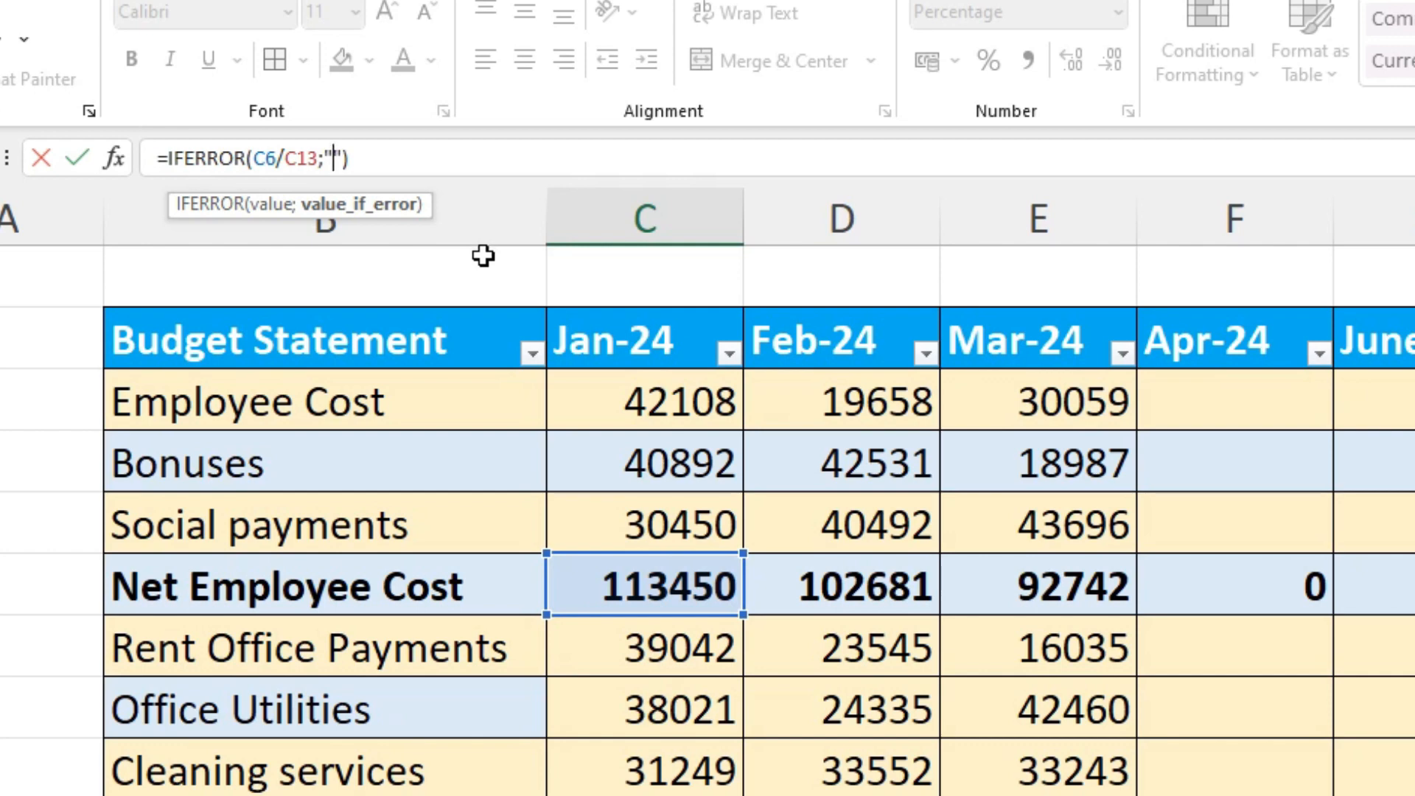
{"action": "type", "text": "Not f"}
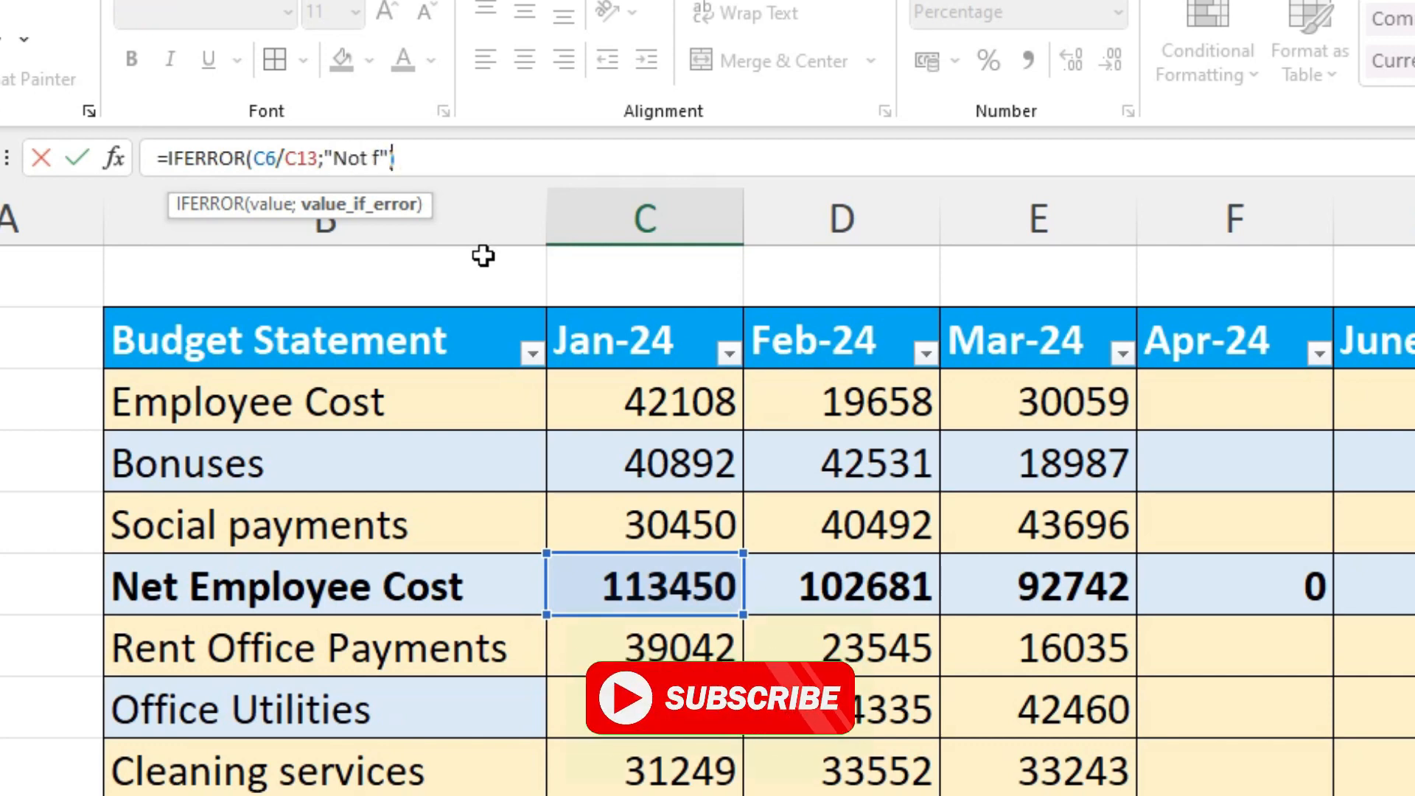
{"action": "type", "text": "ound"}
{"action": "key", "text": "BackSpace"}
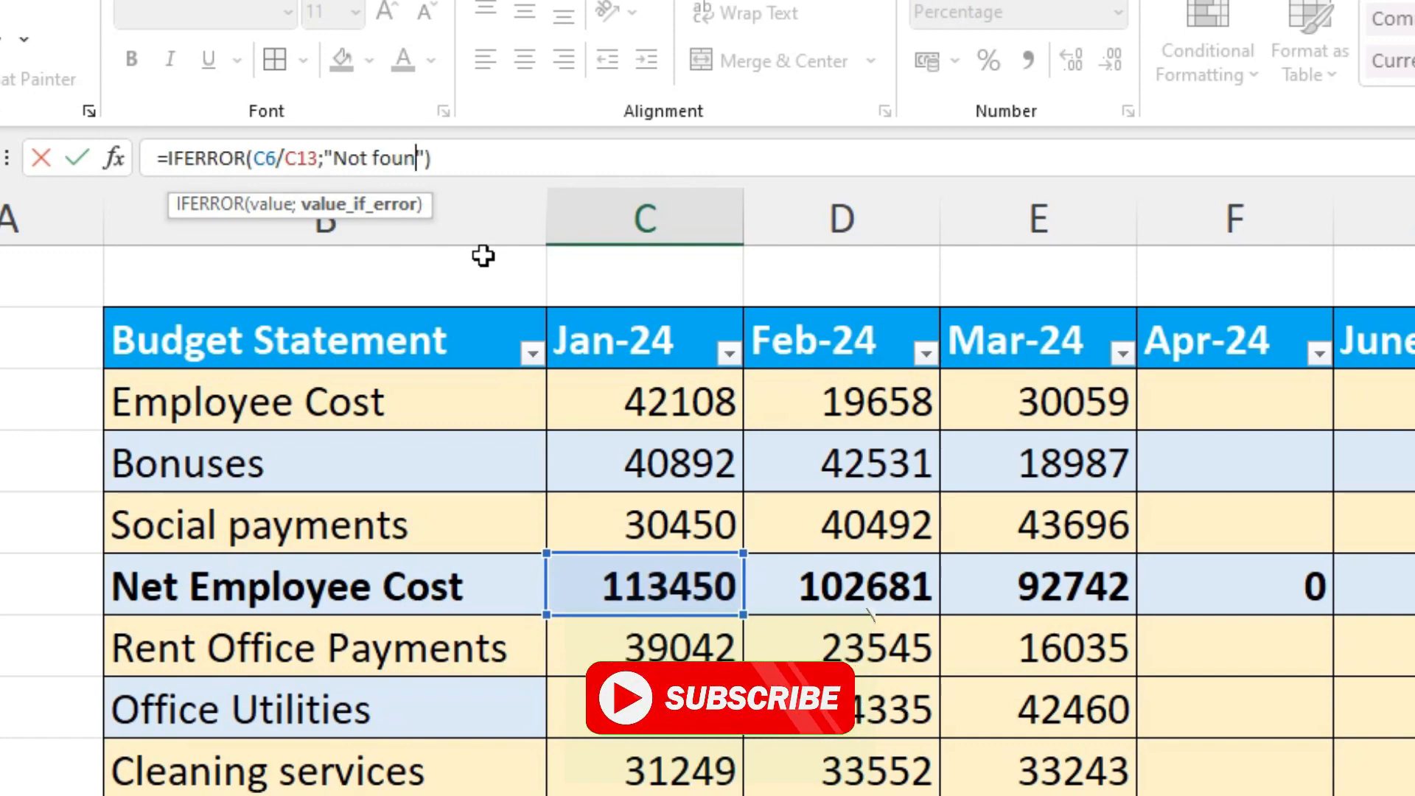
{"action": "key", "text": "Return"}
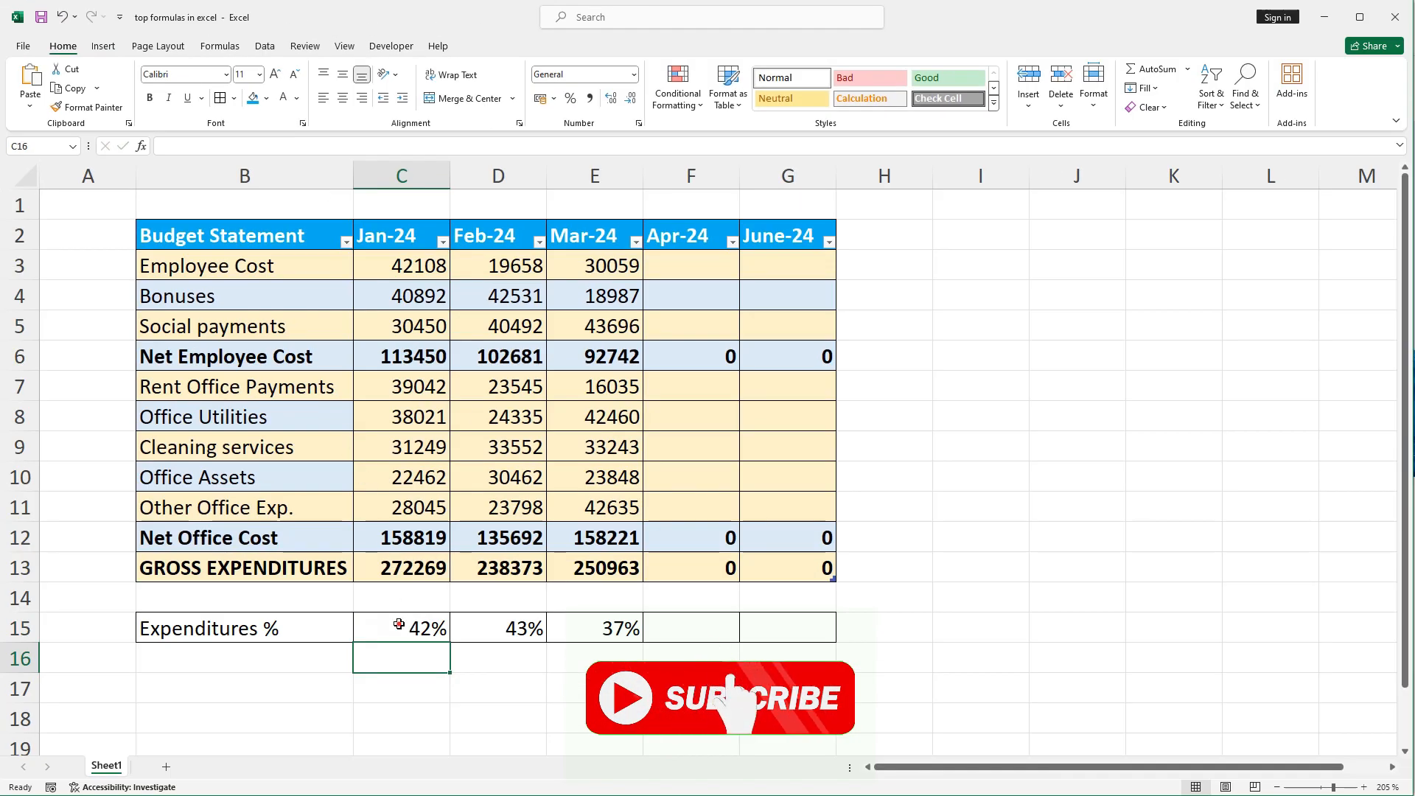
Fill the updated C15 formula across to G15 and widen columns F and G to fit their contents.
{"action": "left_click", "coordinate": [399, 625]}
{"action": "left_click_drag", "start_coordinate": [449, 642], "coordinate": [828, 647]}
{"action": "left_click", "coordinate": [691, 628]}
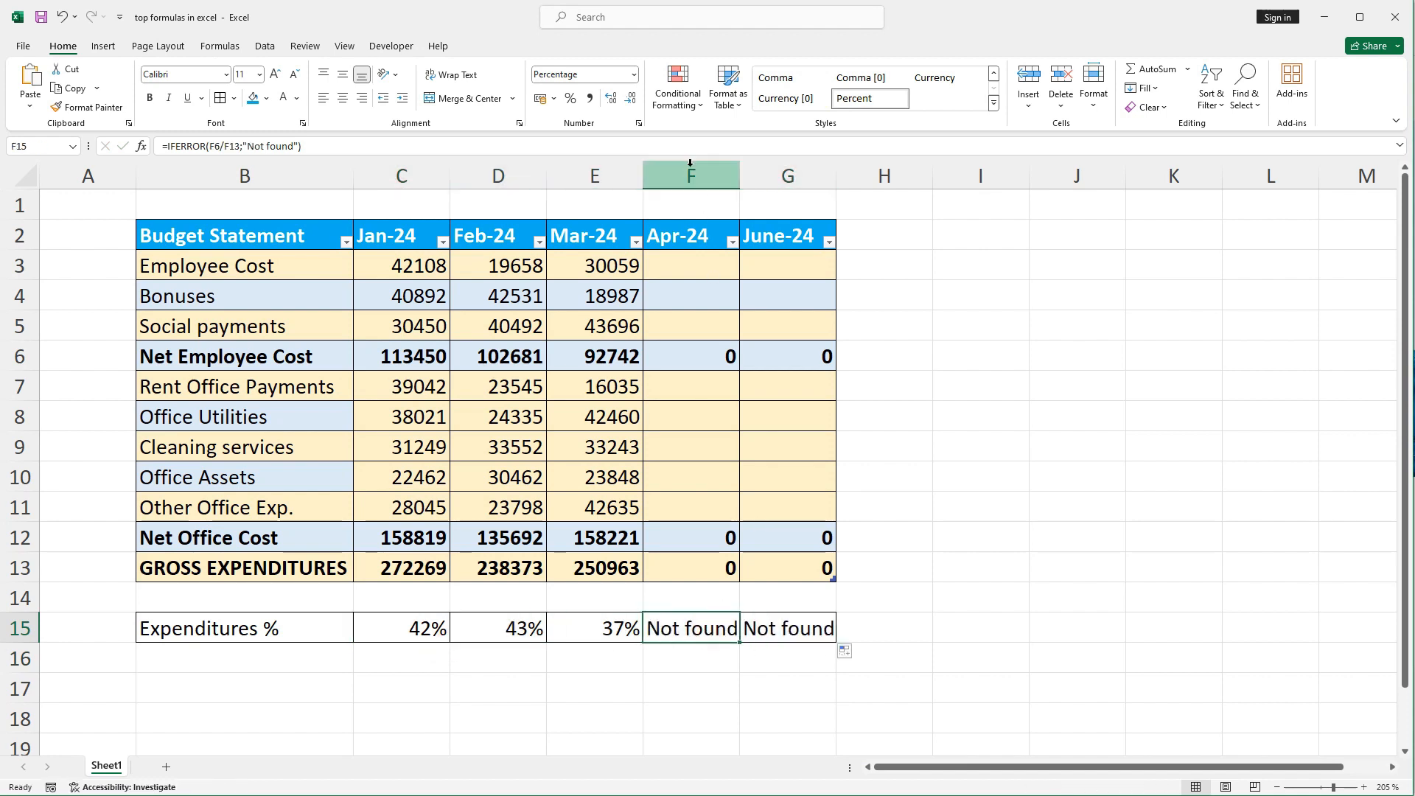
{"action": "left_click_drag", "start_coordinate": [691, 163], "coordinate": [755, 177]}
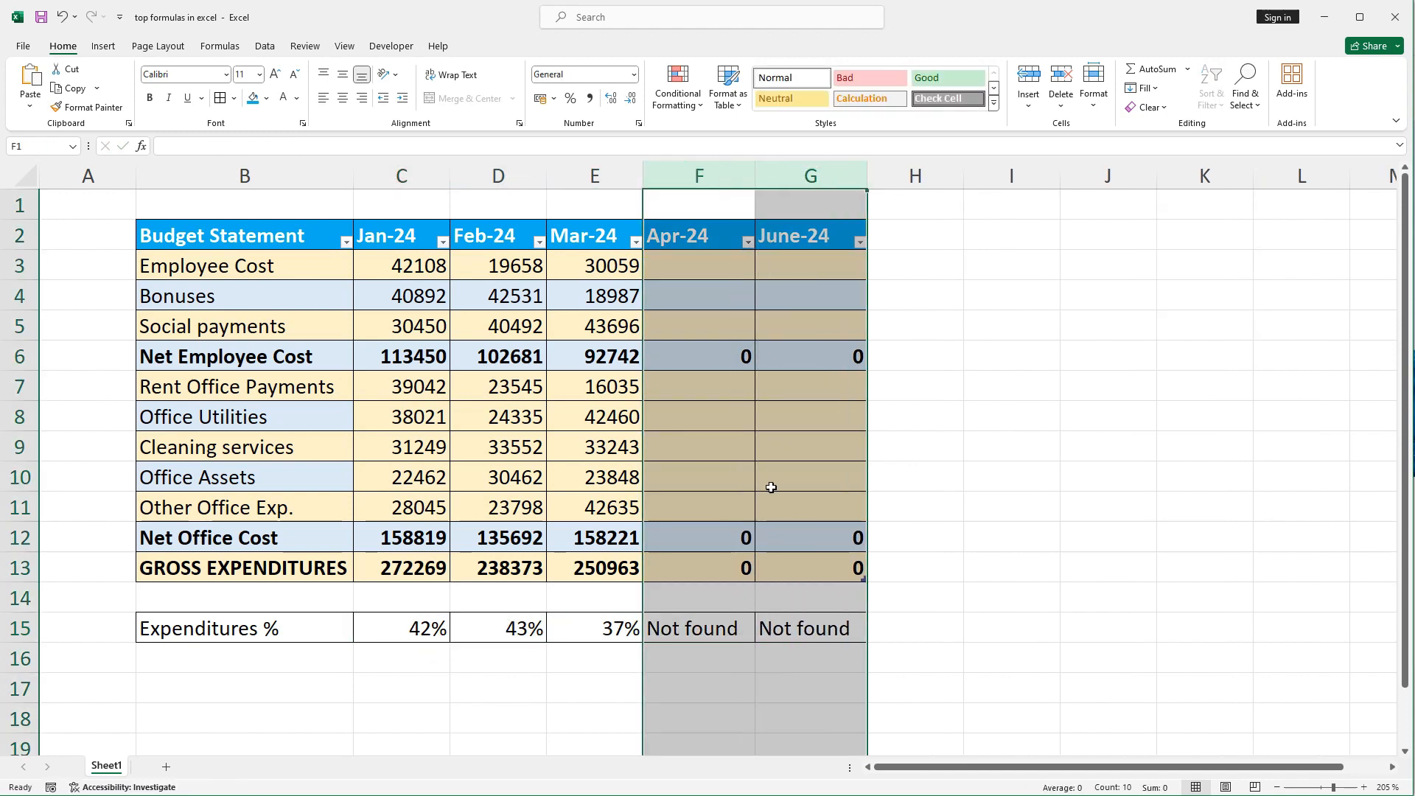
{"action": "left_click", "coordinate": [715, 631]}
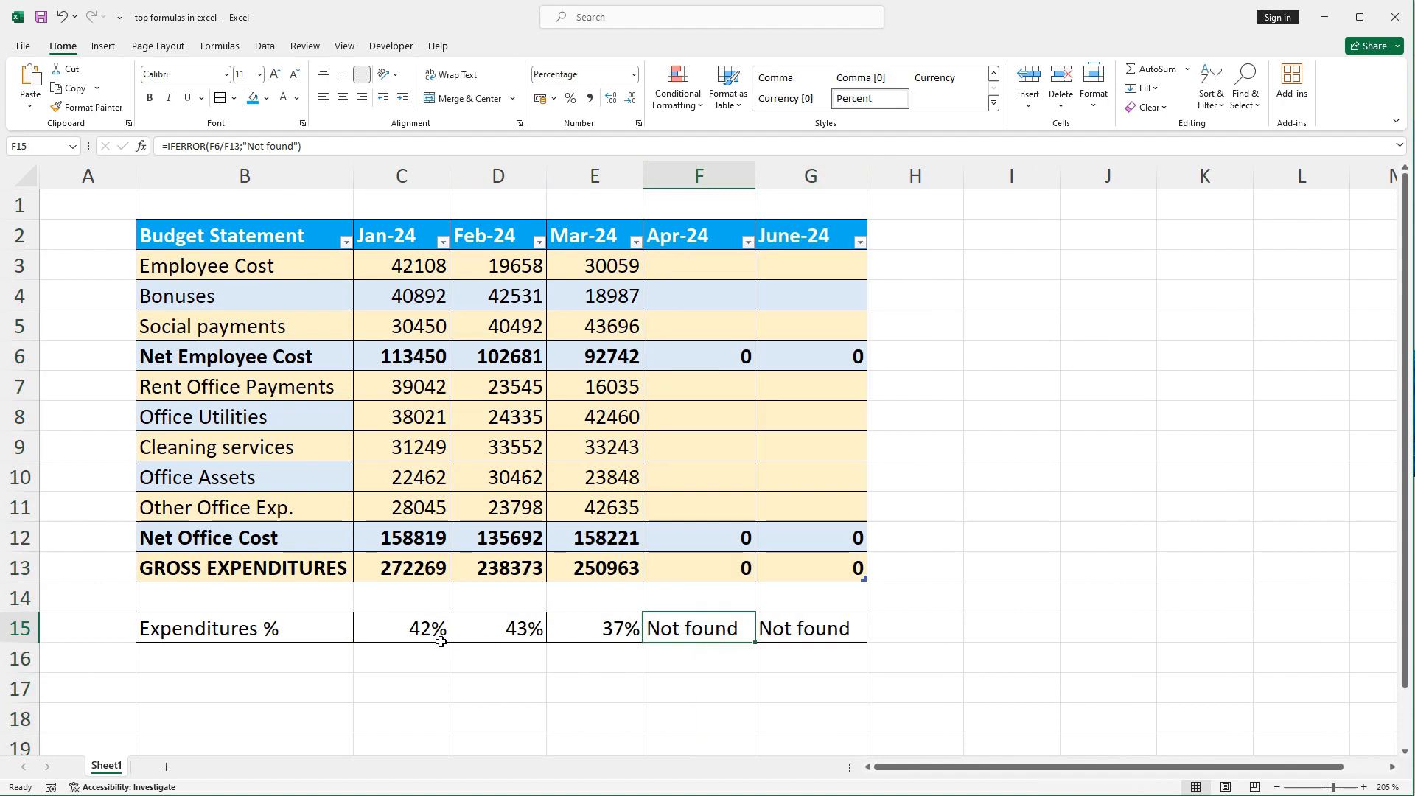
Change the IFERROR fallback in C15 to "0".
{"action": "left_click", "coordinate": [421, 632]}
{"action": "left_click", "coordinate": [248, 148]}
{"action": "left_click_drag", "start_coordinate": [248, 151], "coordinate": [295, 146]}
{"action": "key", "text": "BackSpace"}
{"action": "key", "text": "Return"}
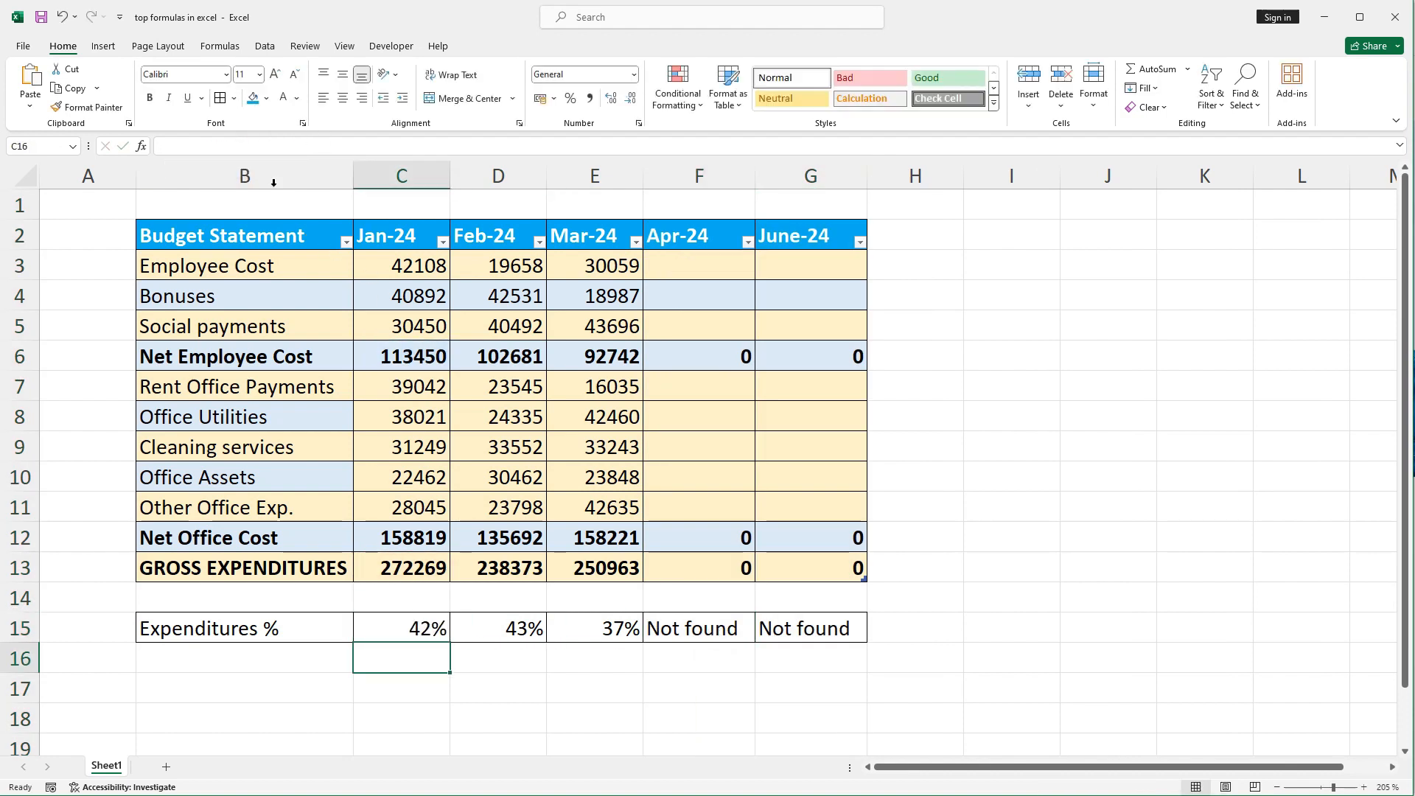
Fill the updated C15 formula across to G15 and centre the April and June results in F15:G15.
{"action": "left_click", "coordinate": [424, 623]}
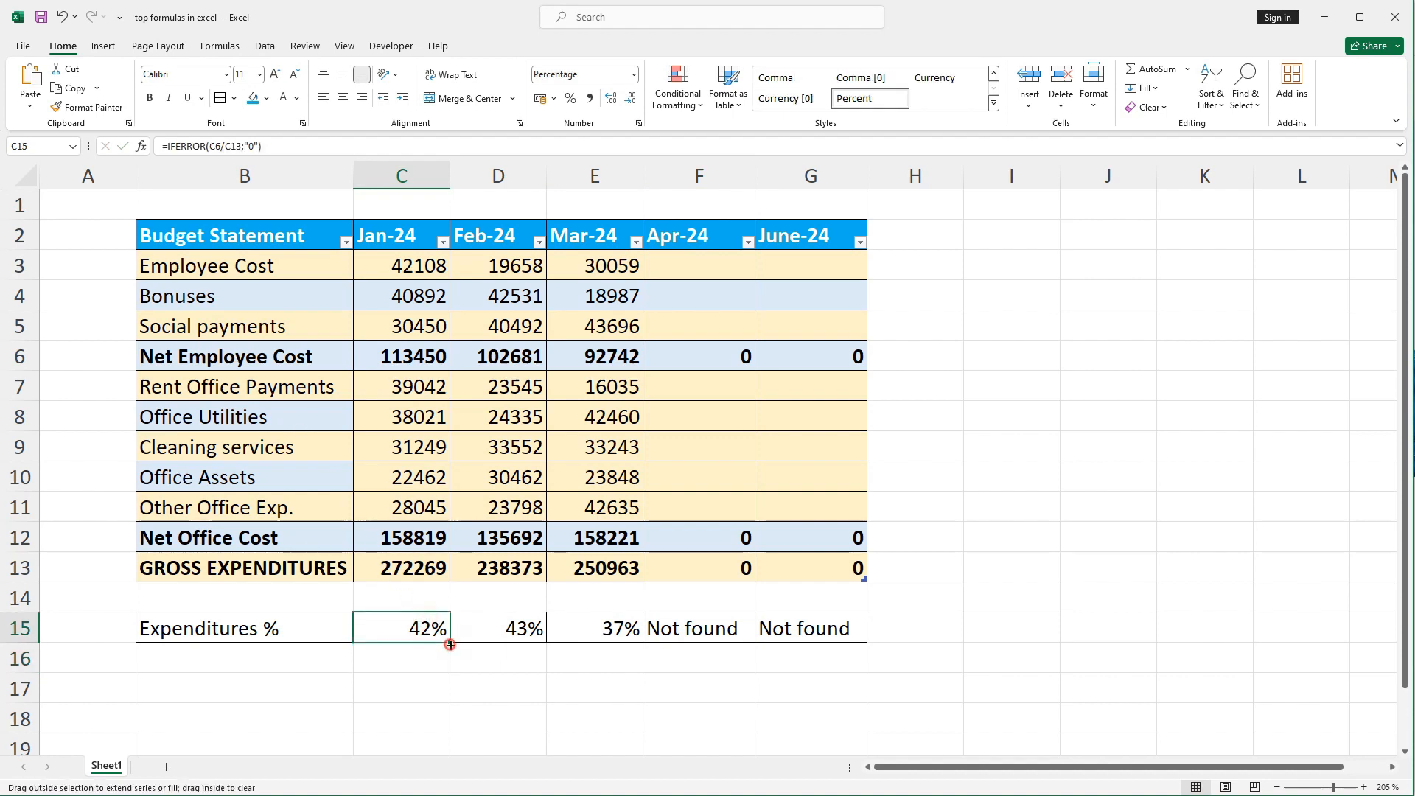
{"action": "left_click_drag", "start_coordinate": [453, 645], "coordinate": [863, 643]}
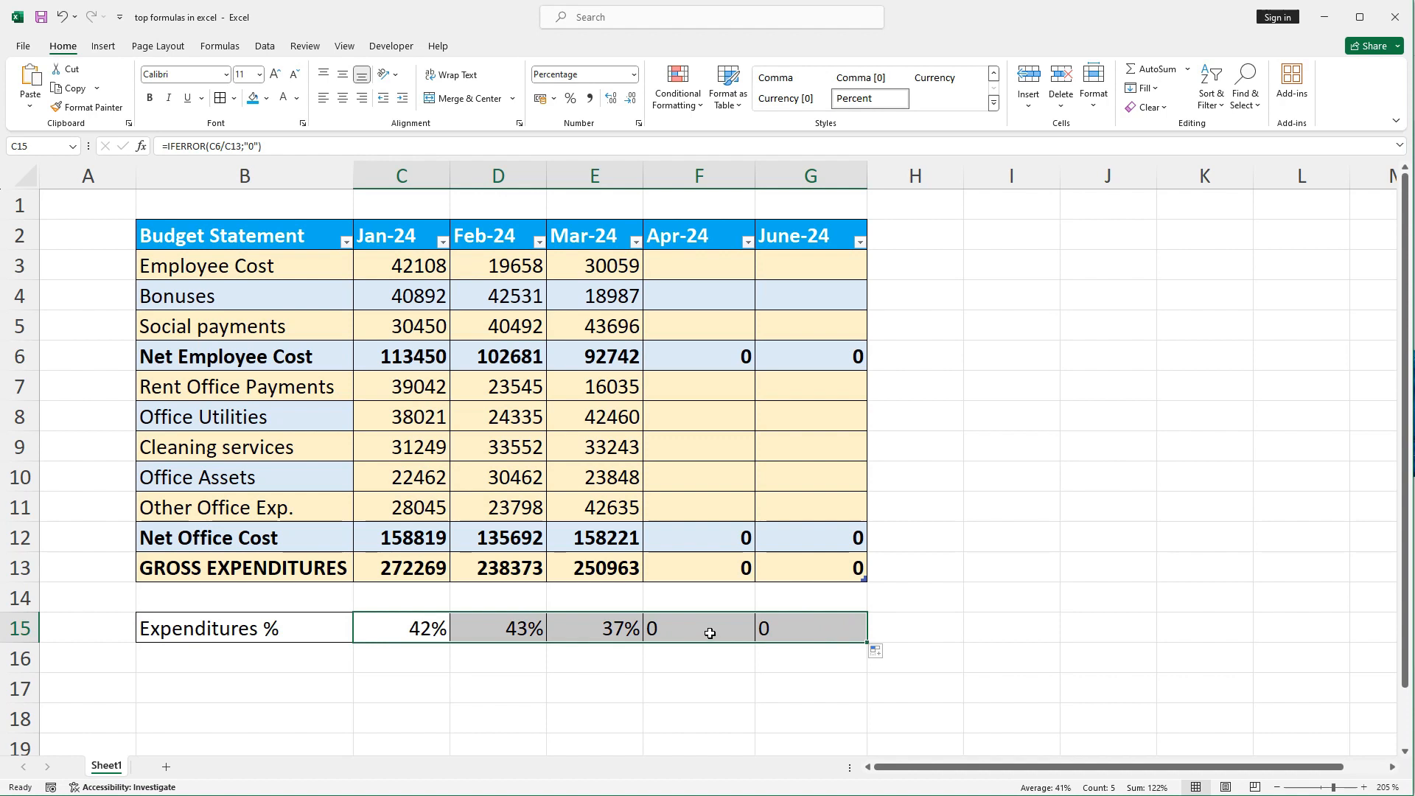
{"action": "left_click", "coordinate": [786, 488]}
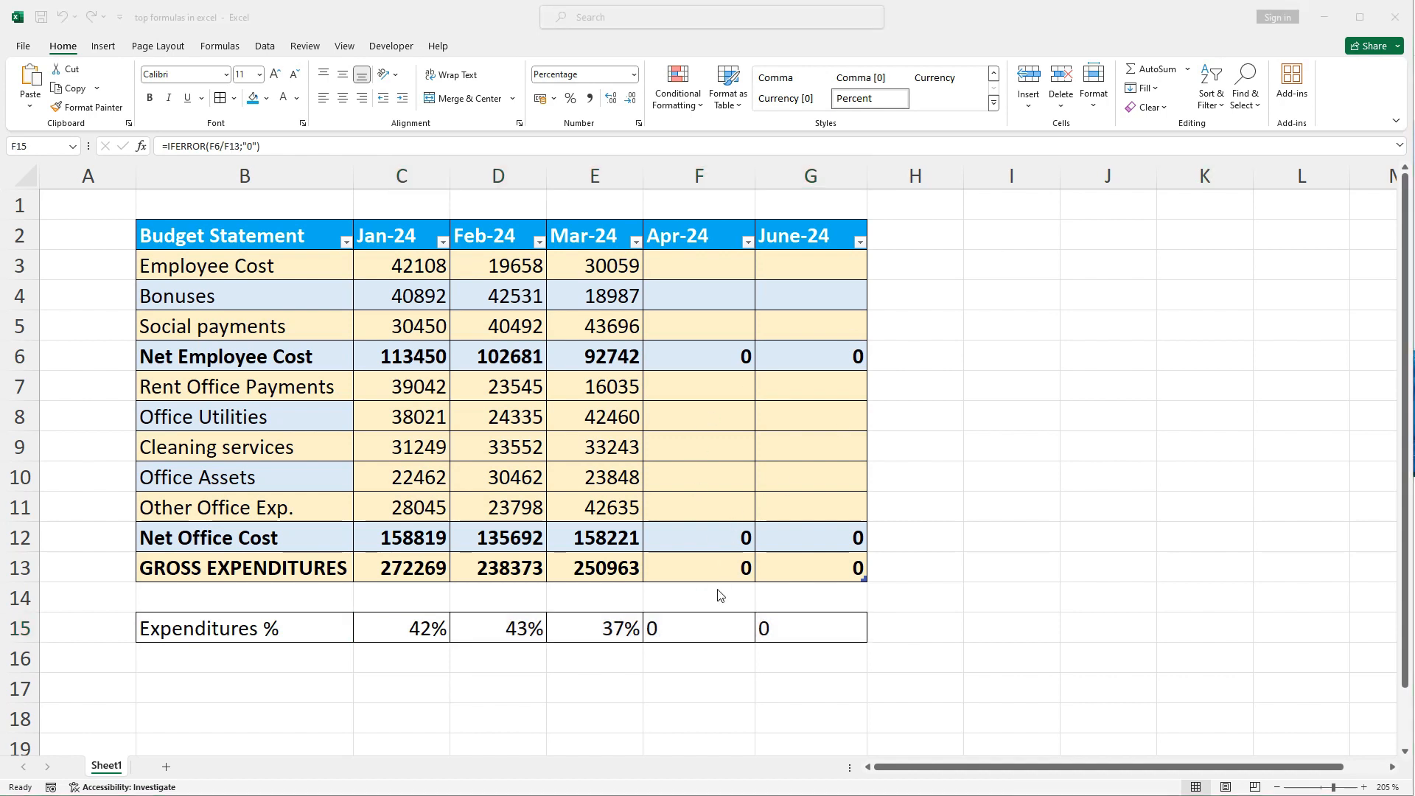
{"action": "left_click_drag", "start_coordinate": [686, 628], "coordinate": [788, 626]}
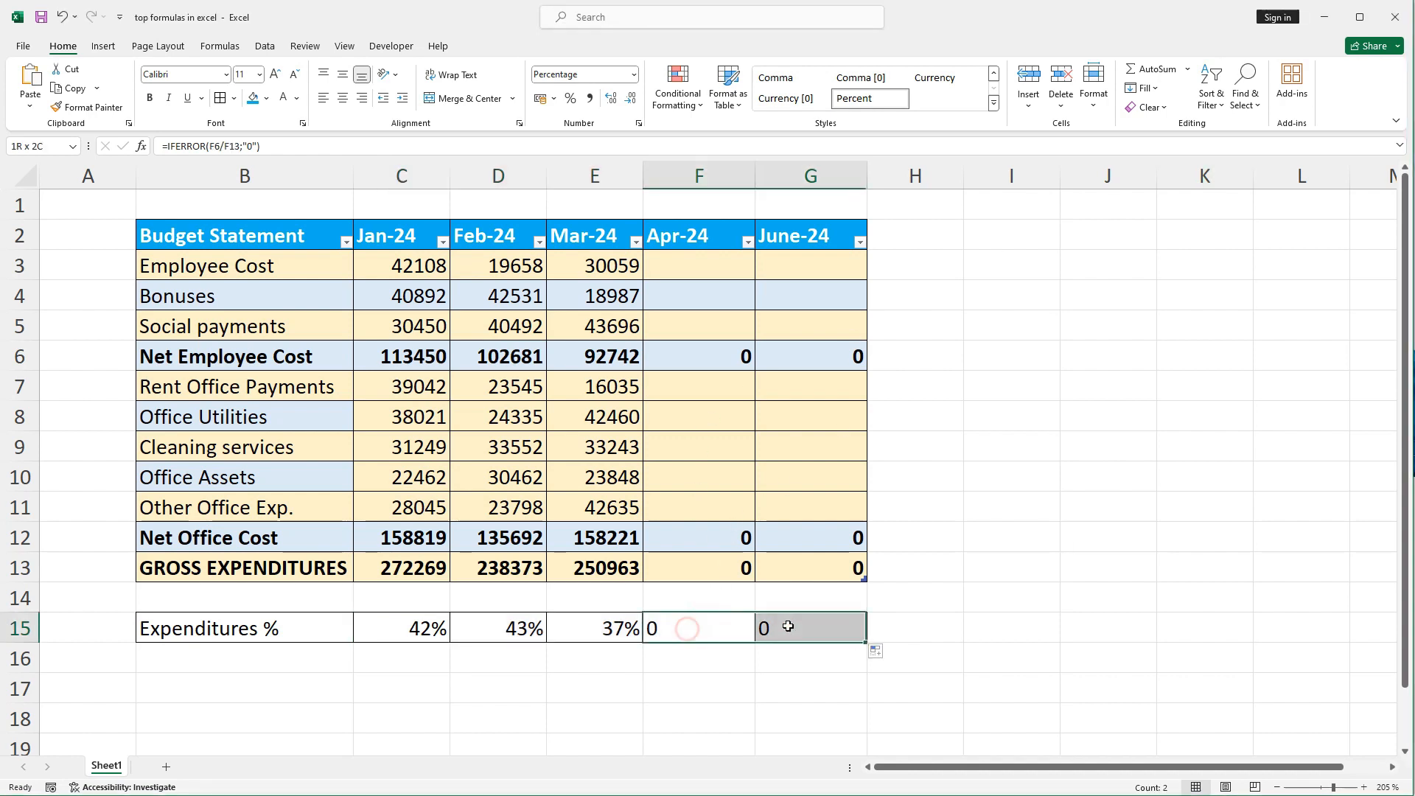
{"action": "left_click", "coordinate": [342, 98]}
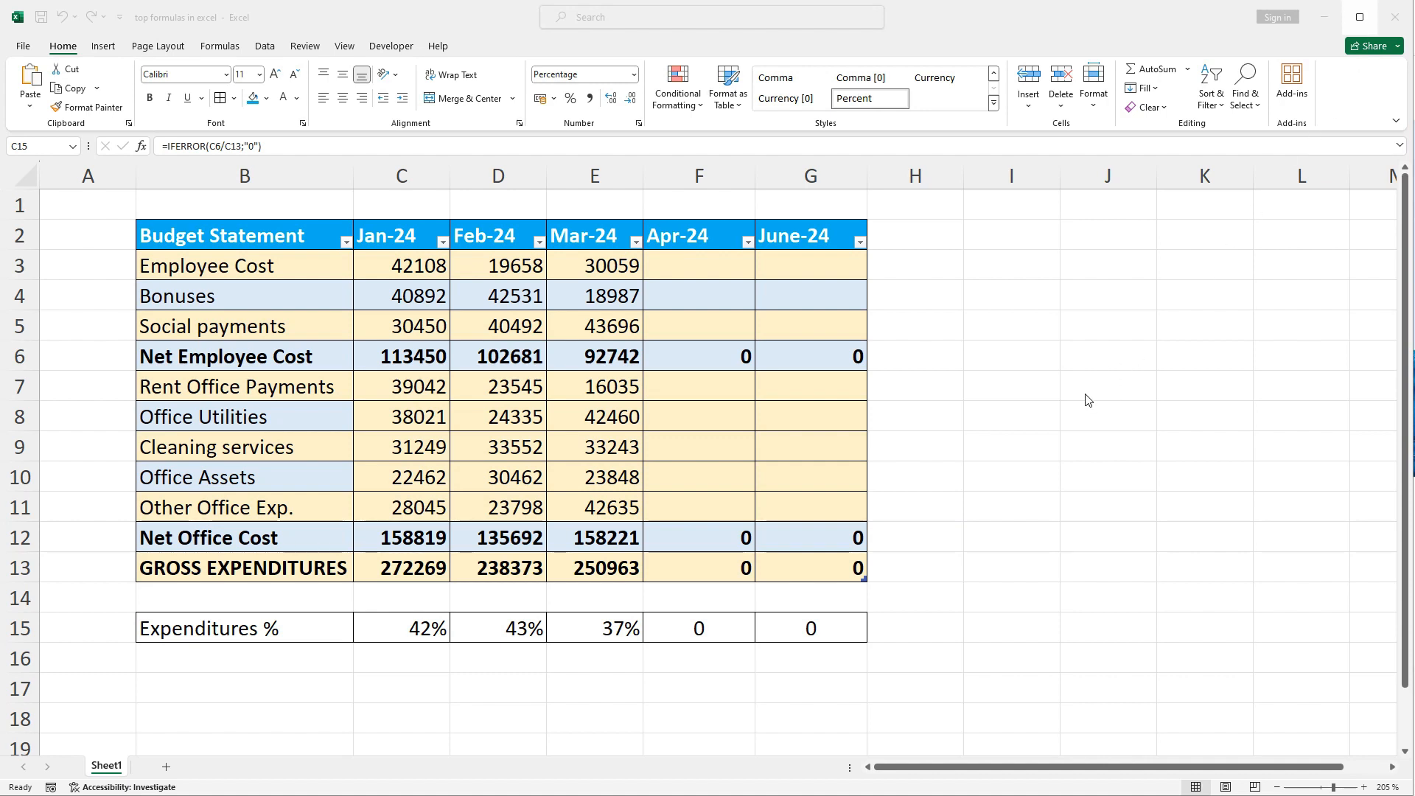
Copy the =IFERROR(C6/C13 part of the formula in C15, leaving the cell's formula intact.
{"action": "left_click", "coordinate": [402, 627]}
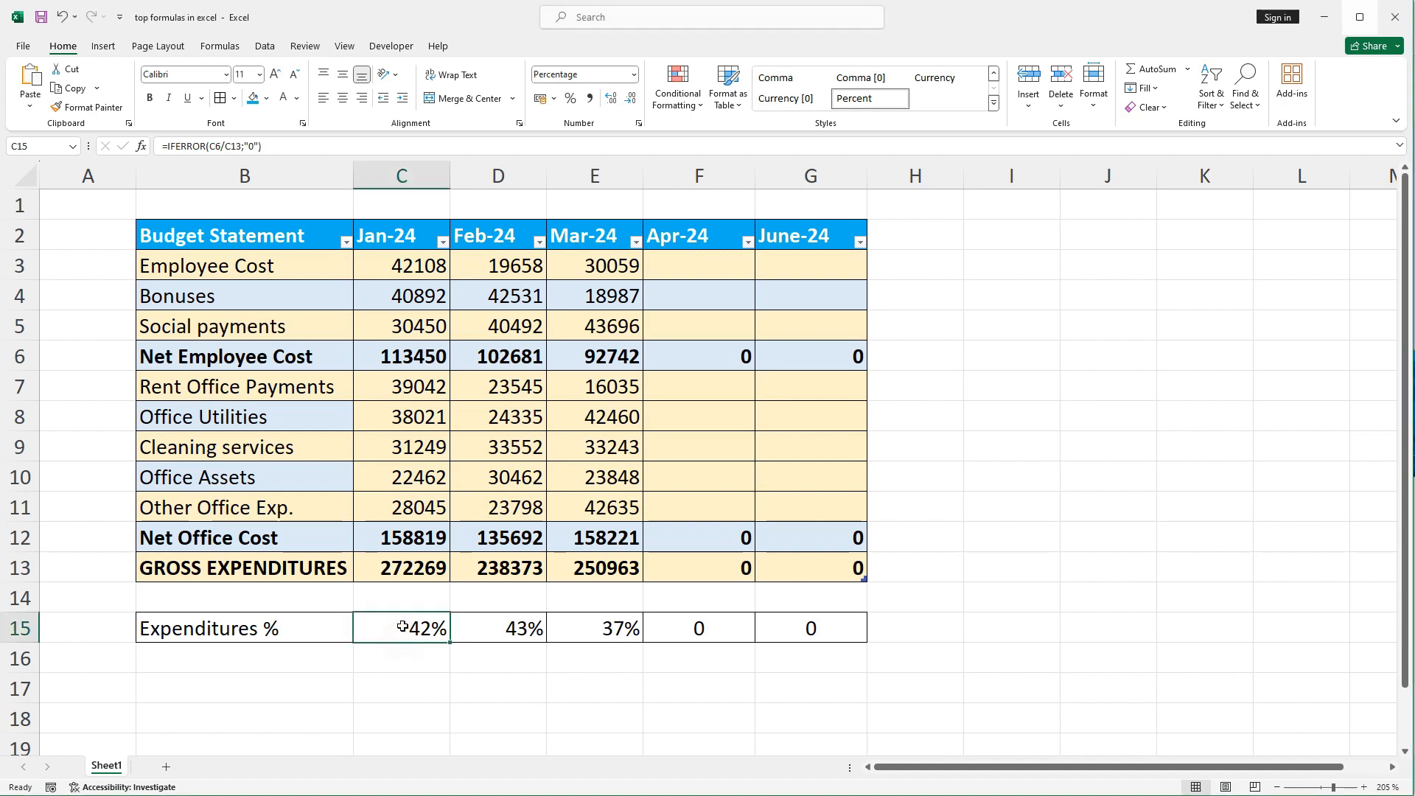
{"action": "double_click", "coordinate": [402, 627]}
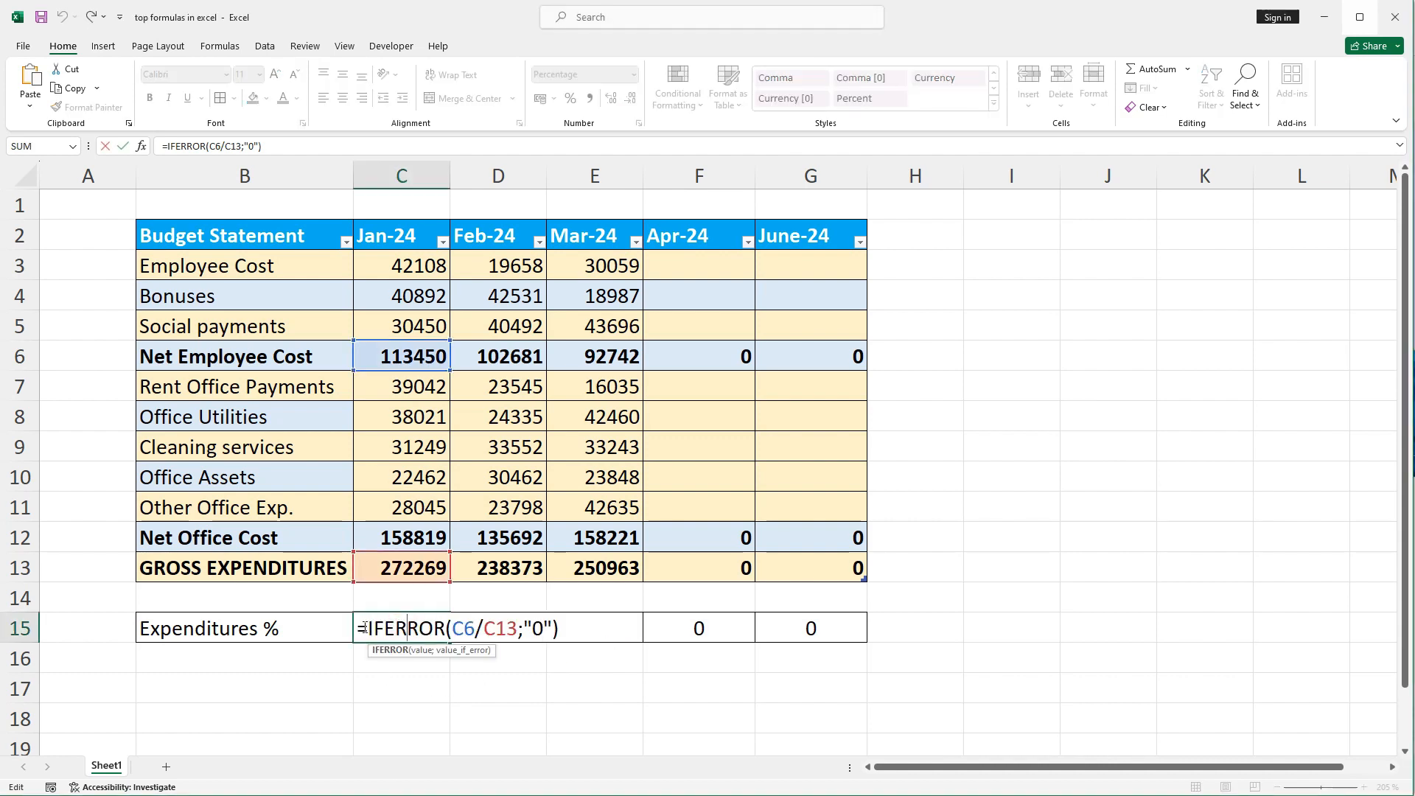
{"action": "left_click_drag", "start_coordinate": [364, 628], "coordinate": [520, 630]}
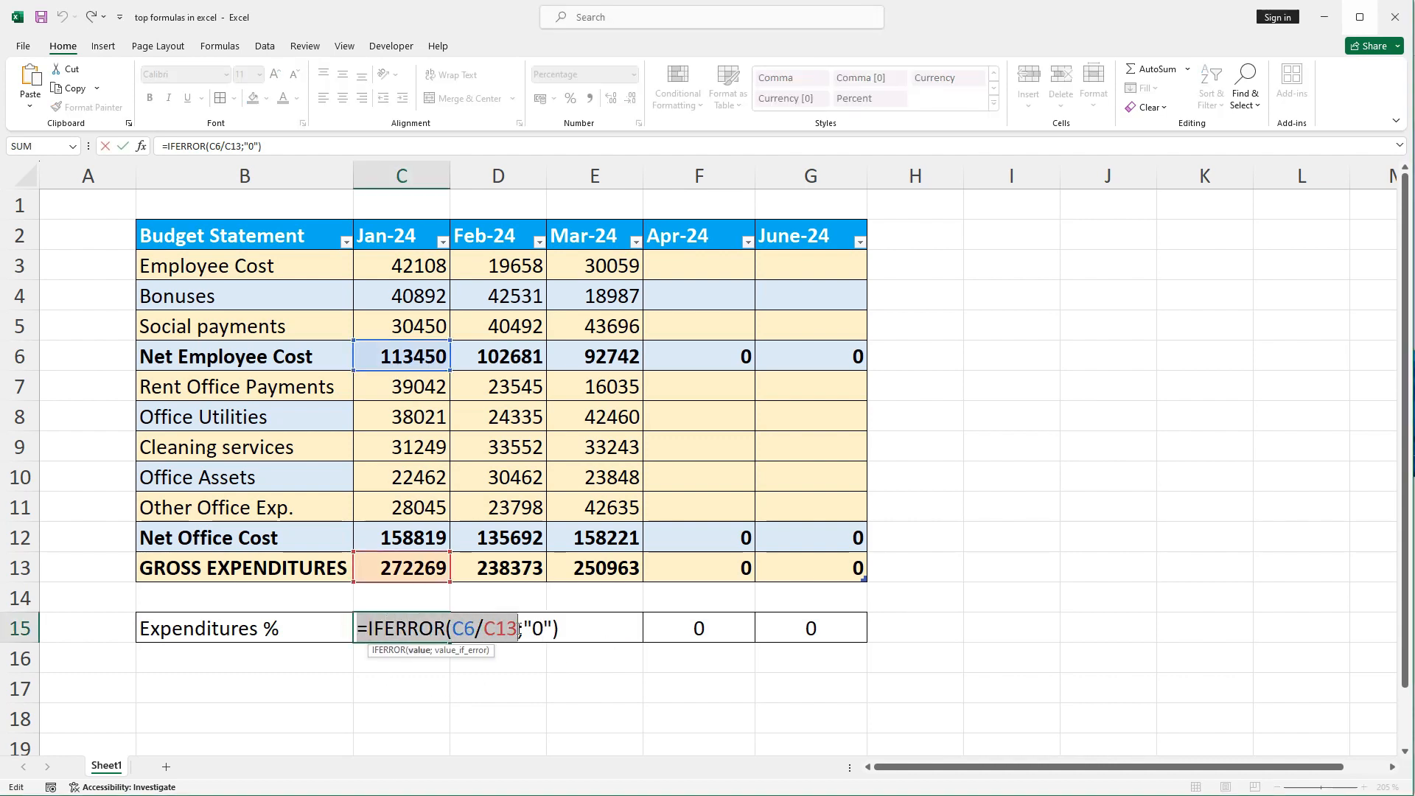
{"action": "key", "text": "Return"}
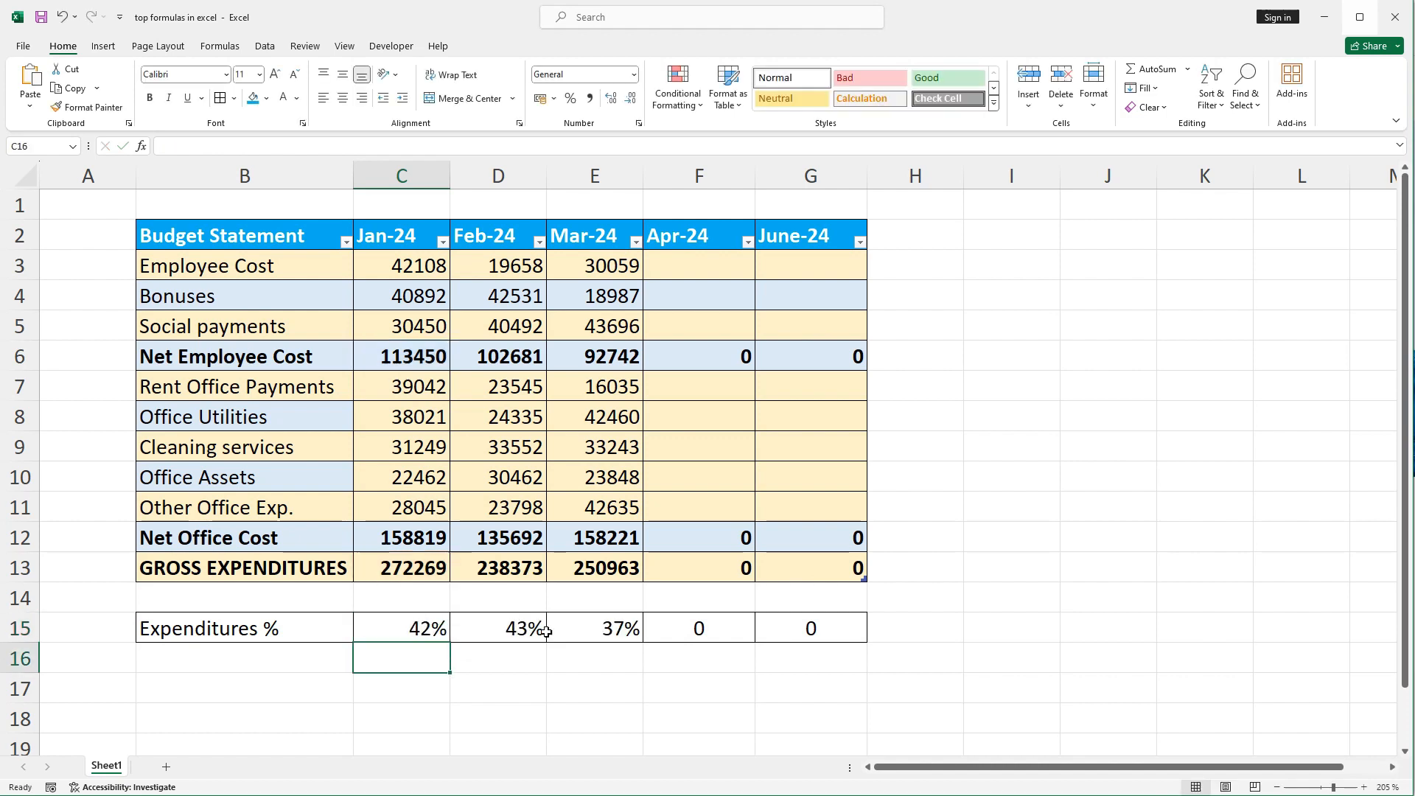
Start a new conditional formatting rule for C15:G15 that uses a formula to determine which cells to format.
{"action": "left_click_drag", "start_coordinate": [416, 626], "coordinate": [789, 622]}
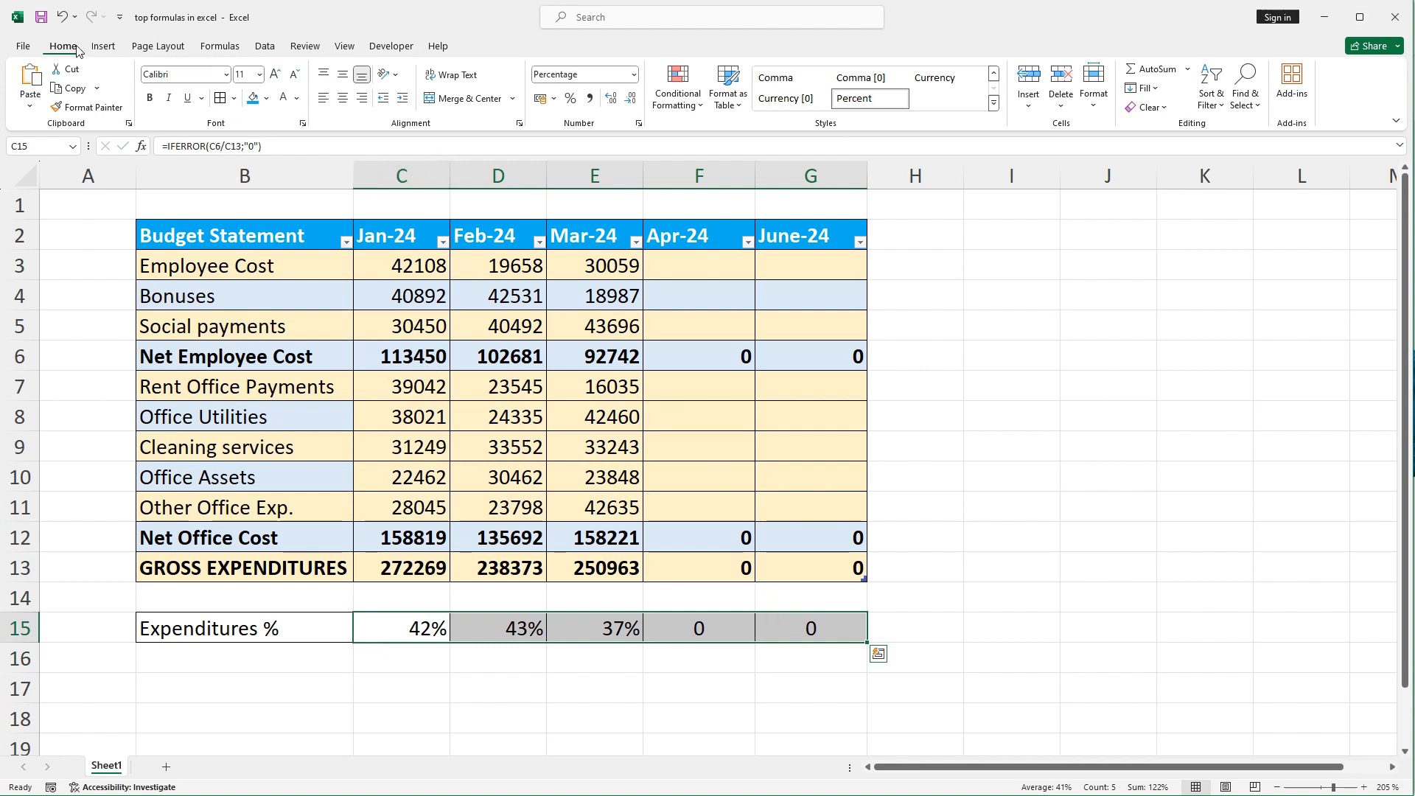
{"action": "left_click", "coordinate": [693, 106]}
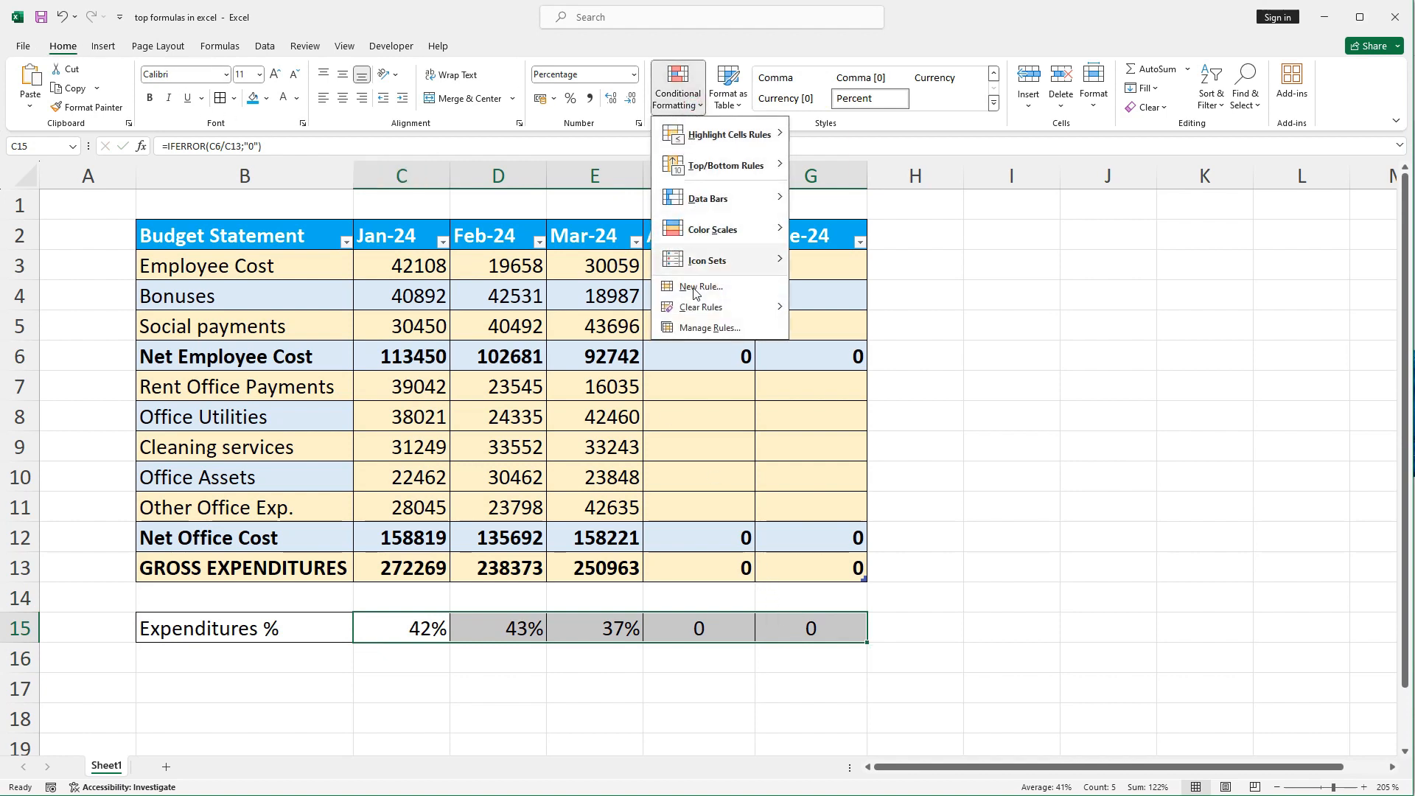
{"action": "left_click", "coordinate": [693, 287]}
{"action": "left_click_drag", "start_coordinate": [918, 230], "coordinate": [670, 187]}
{"action": "left_click", "coordinate": [626, 300]}
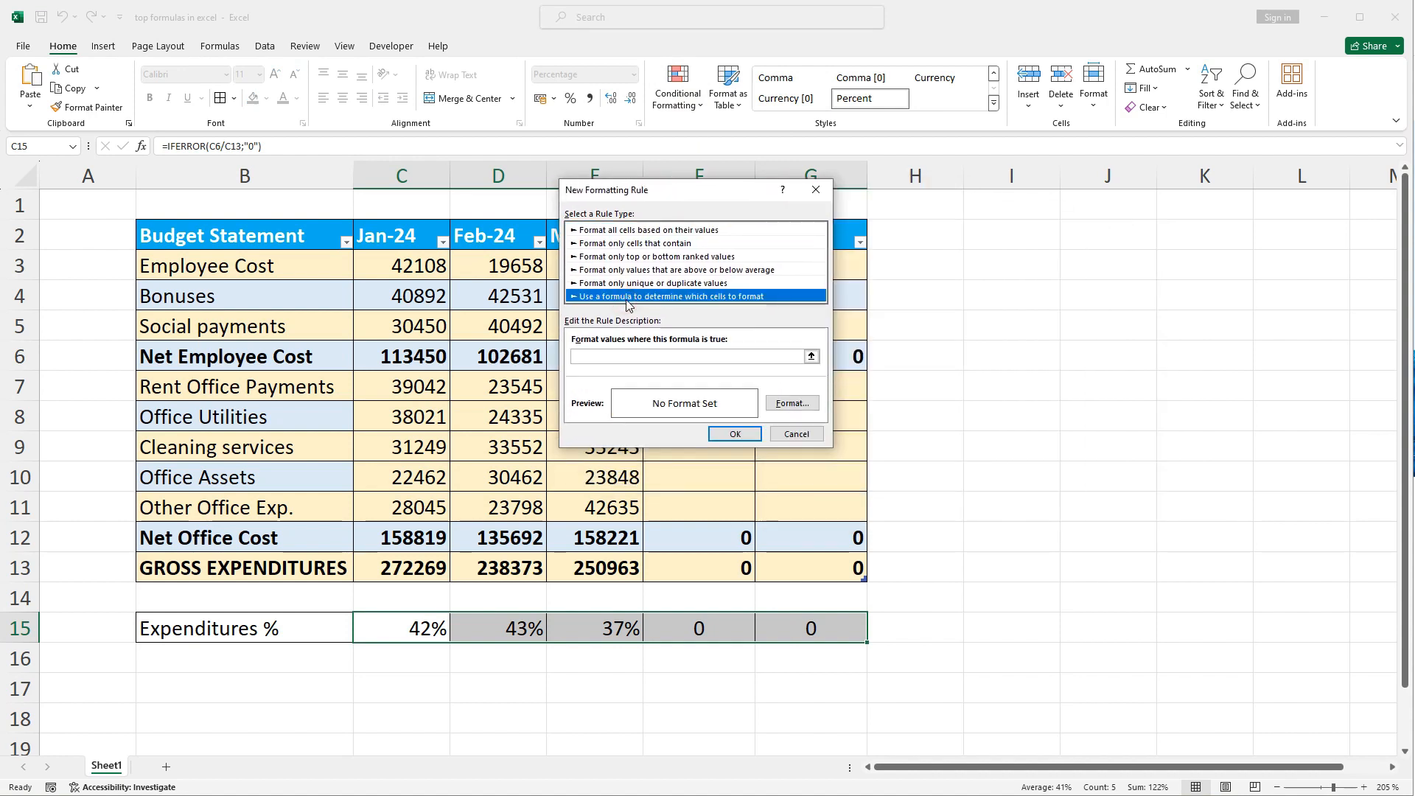
Enter =ISERROR(C6/C13) as the rule's formula, reusing the copied division formula with IFERROR changed to ISERROR.
{"action": "left_click", "coordinate": [661, 356]}
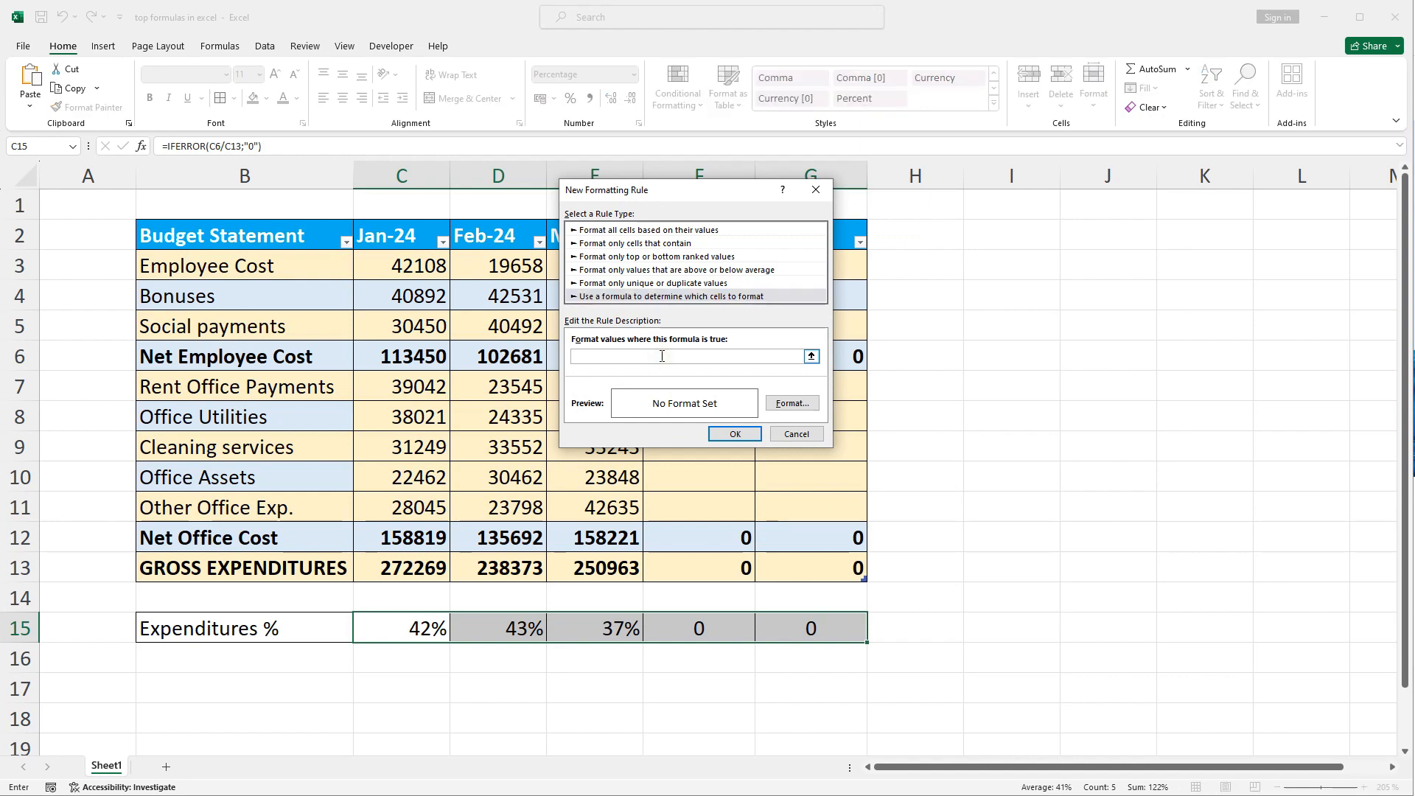
{"action": "type", "text": "=IFERROR(C6/C13"}
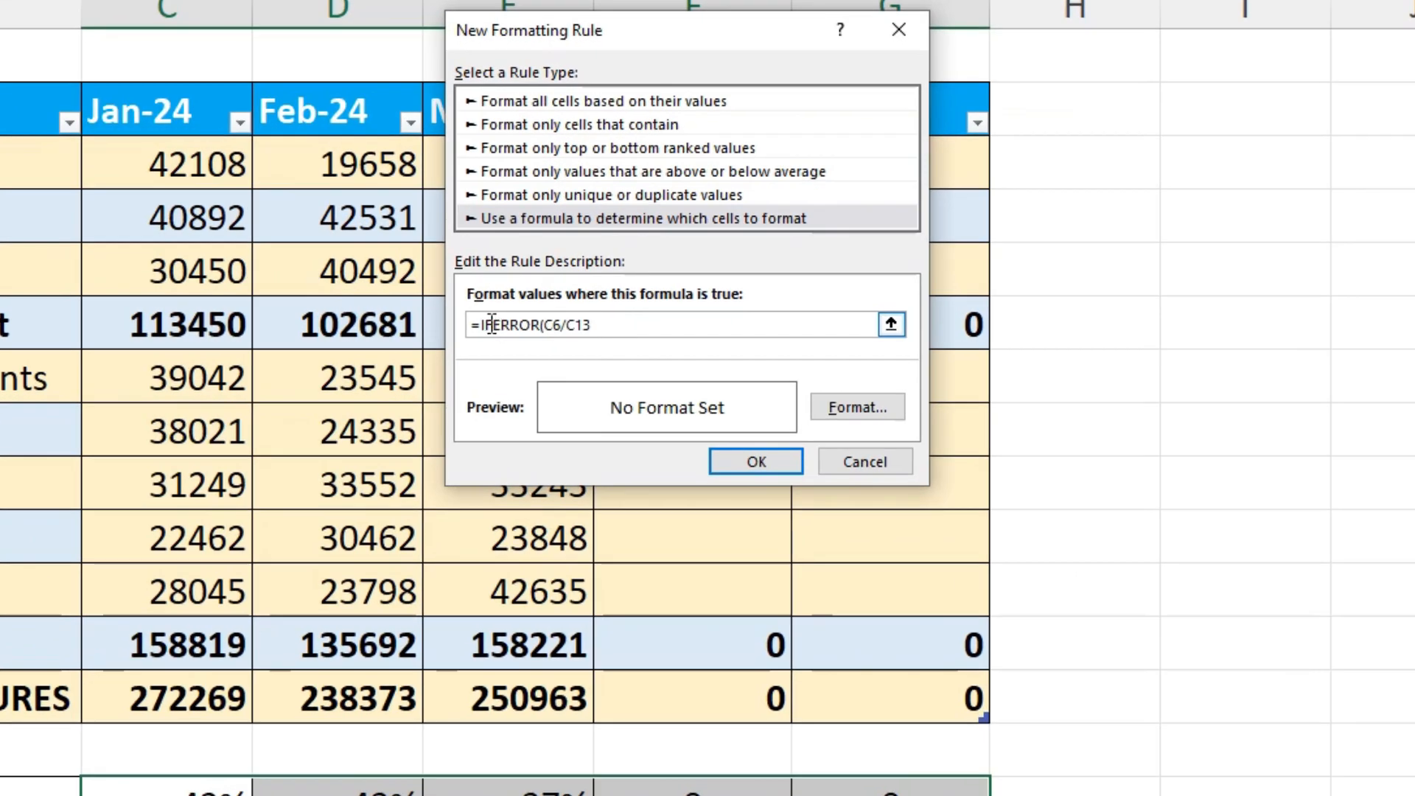
{"action": "left_click", "coordinate": [492, 324]}
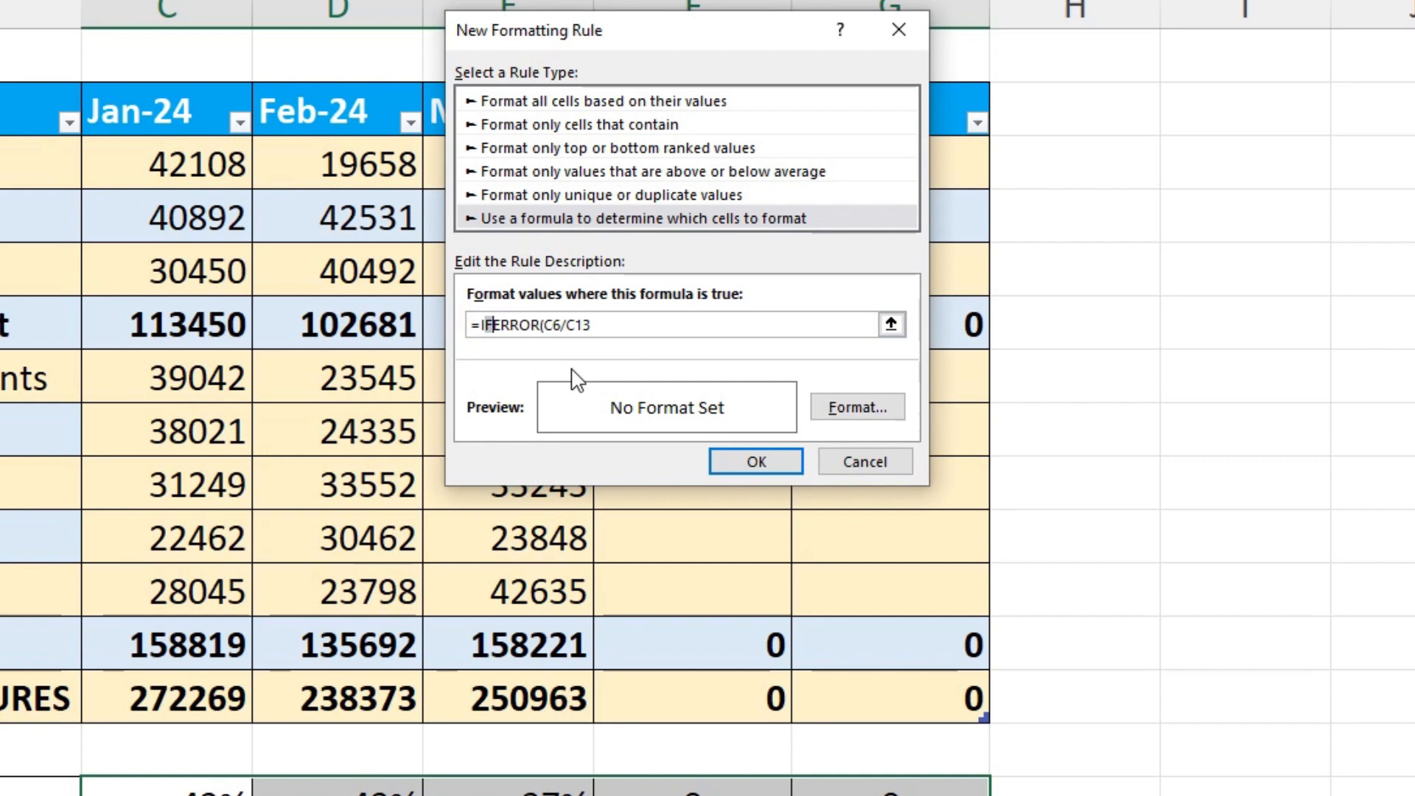
{"action": "key", "text": "BackSpace"}
{"action": "key", "text": "BackSpace"}
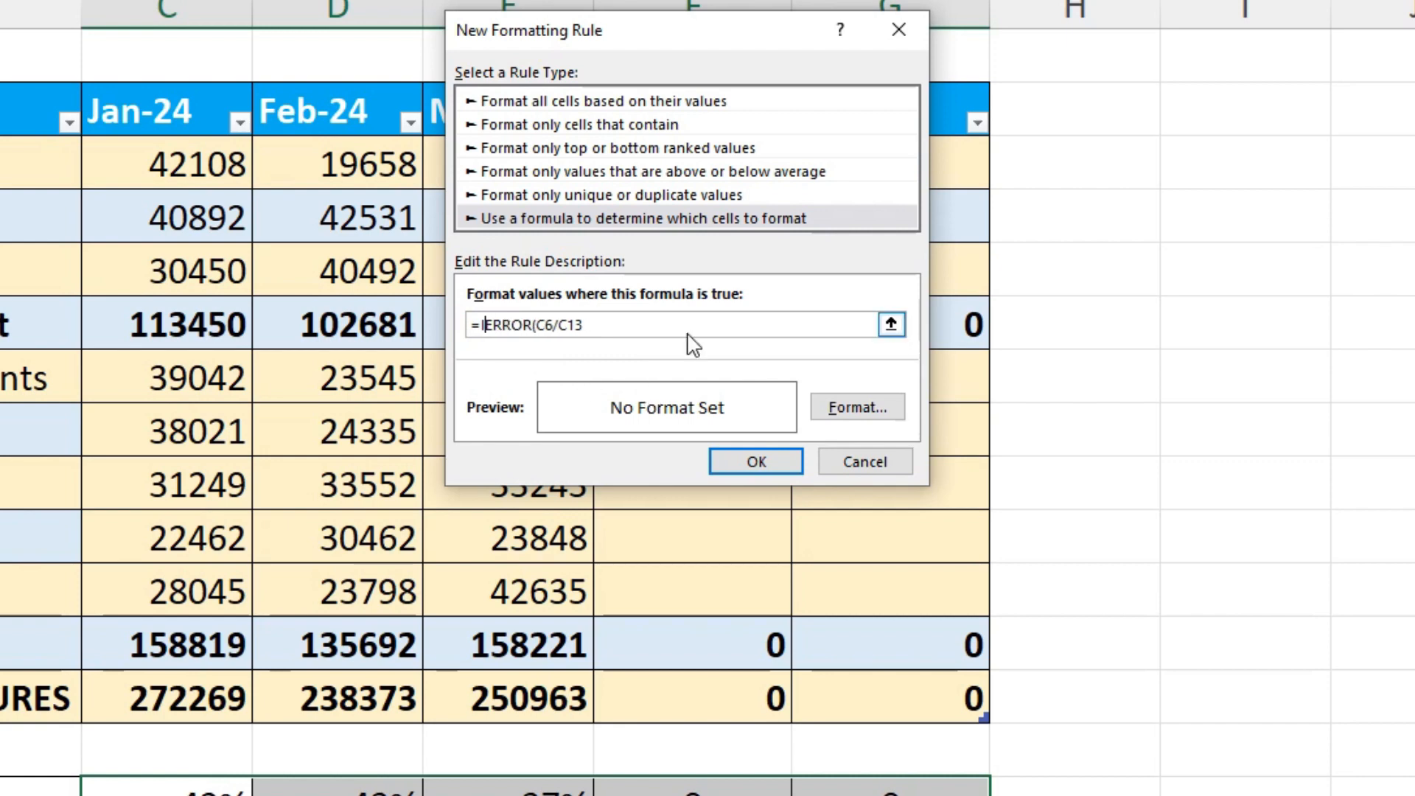
{"action": "type", "text": "IS"}
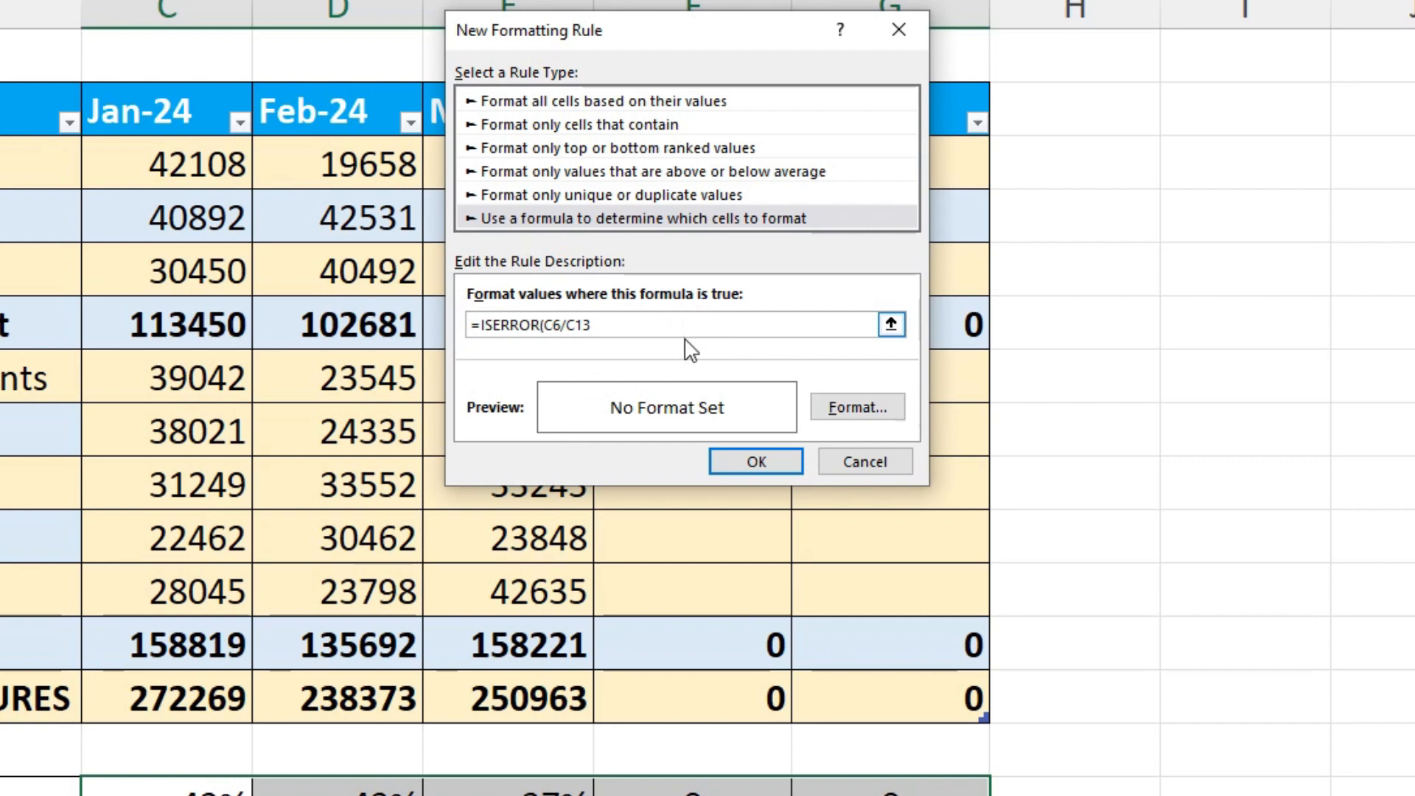
{"action": "key", "text": "End"}
{"action": "type", "text": ")"}
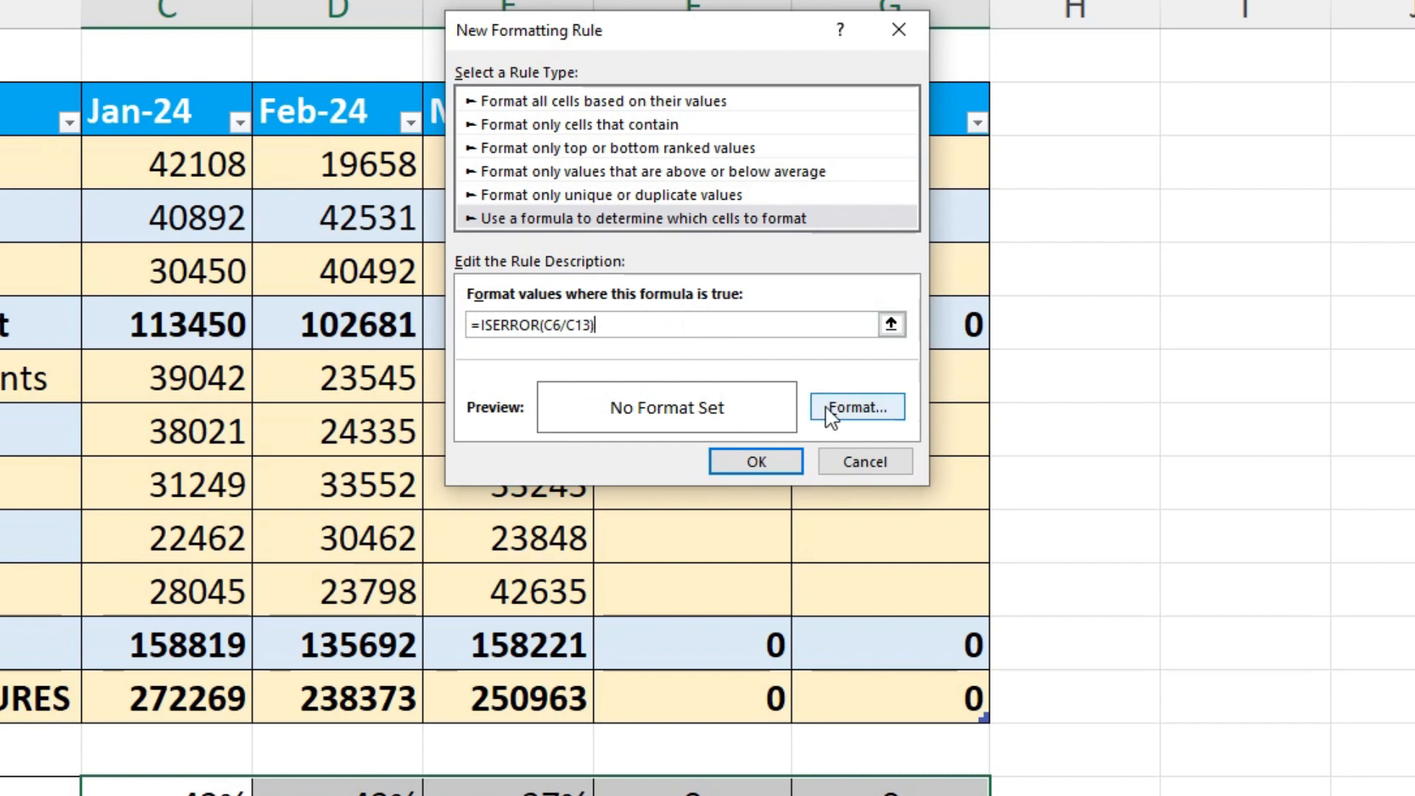
Give the rule an orange background fill and apply it to the Expenditures % cells.
{"action": "left_click", "coordinate": [837, 413]}
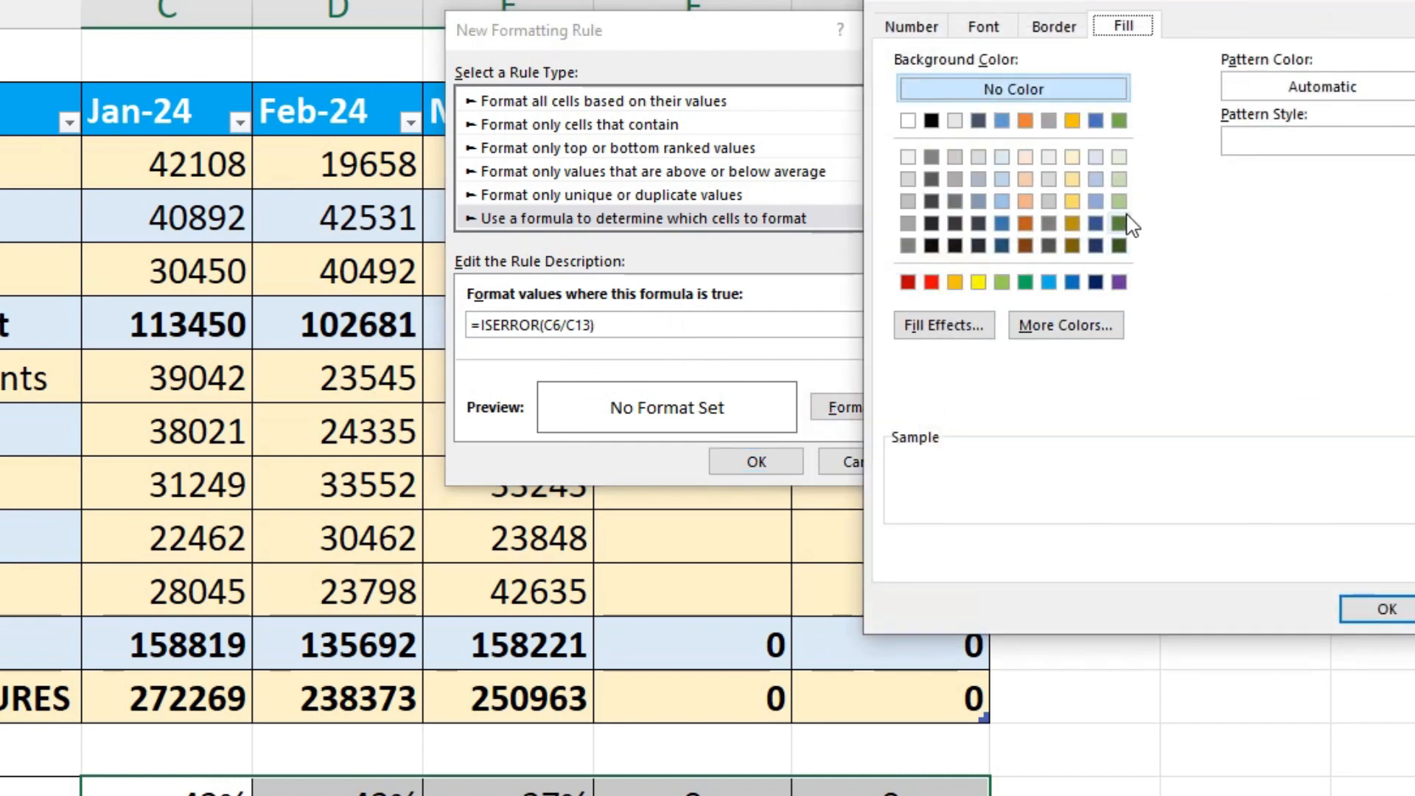
{"action": "left_click", "coordinate": [955, 282]}
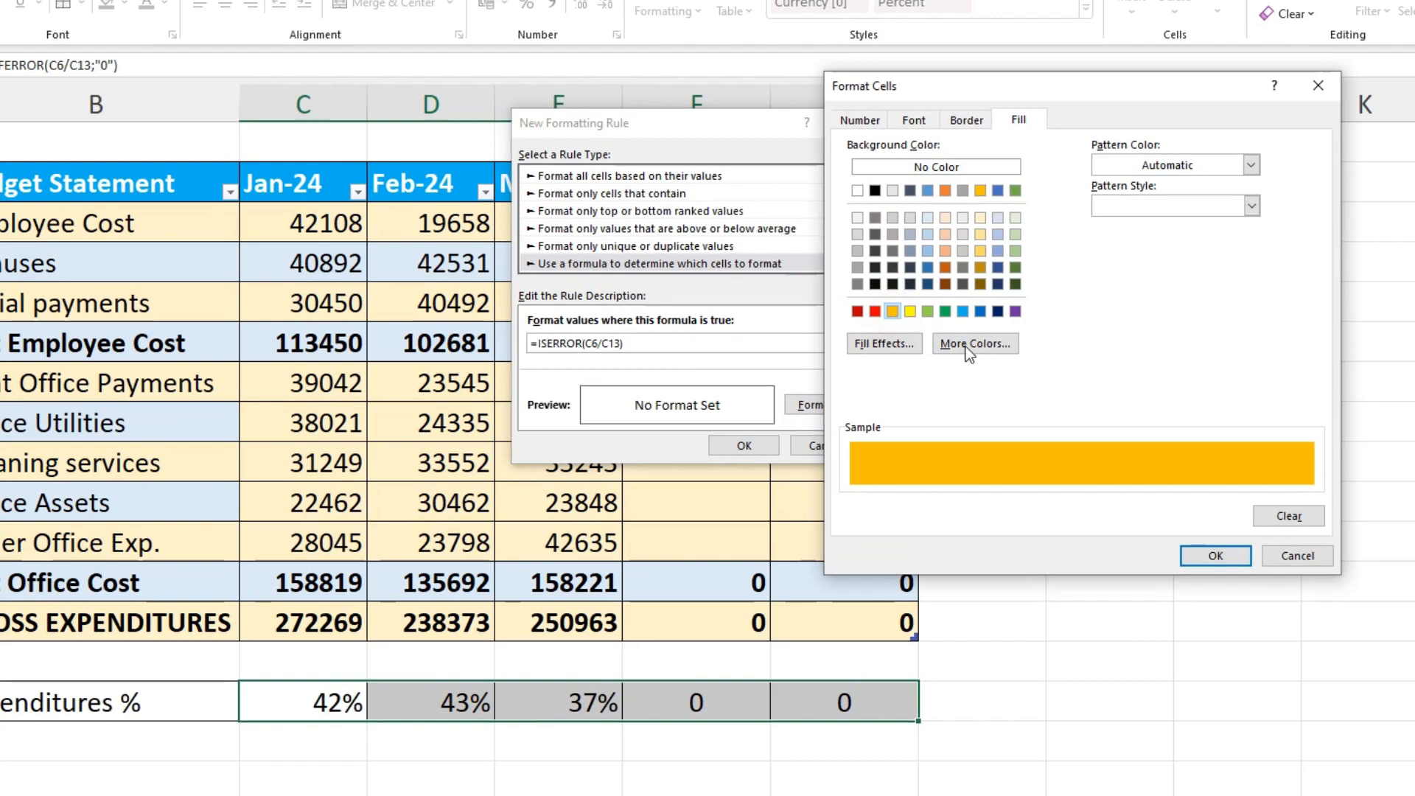
{"action": "left_click", "coordinate": [1212, 554]}
{"action": "left_click", "coordinate": [762, 445]}
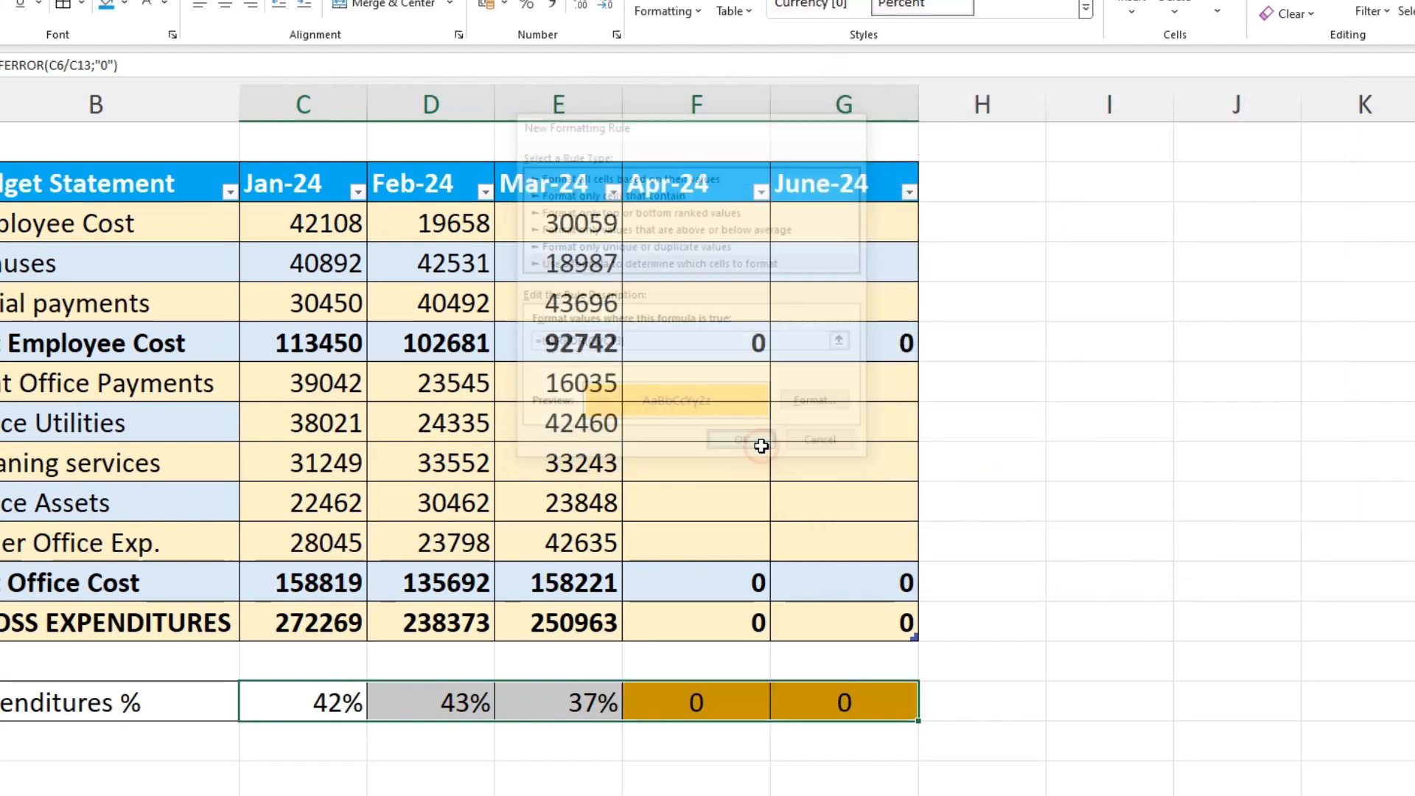
{"action": "left_click", "coordinate": [1107, 571]}
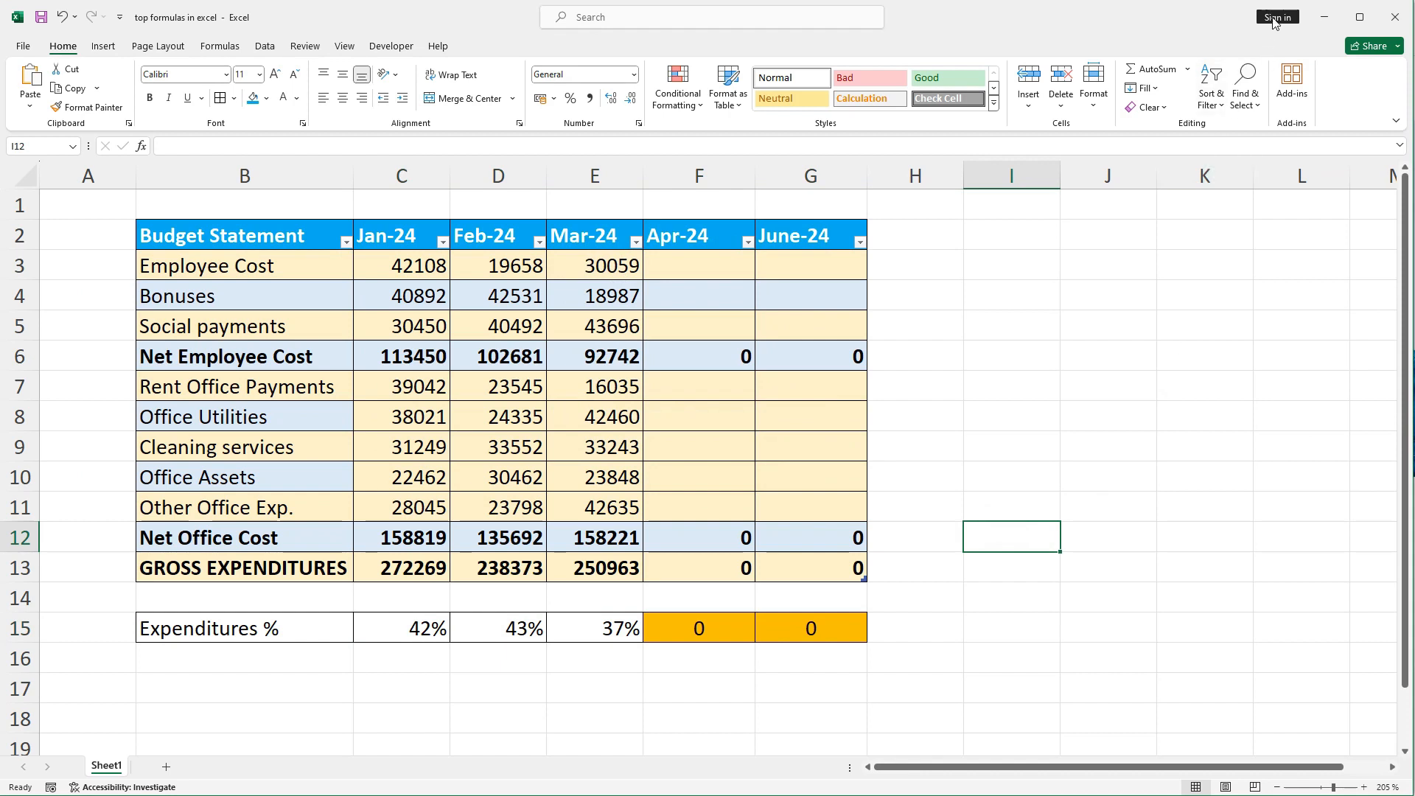
Inspect the April and June Expenditures % cells, F15 and G15.
{"action": "left_click", "coordinate": [700, 635]}
{"action": "left_click", "coordinate": [788, 623]}
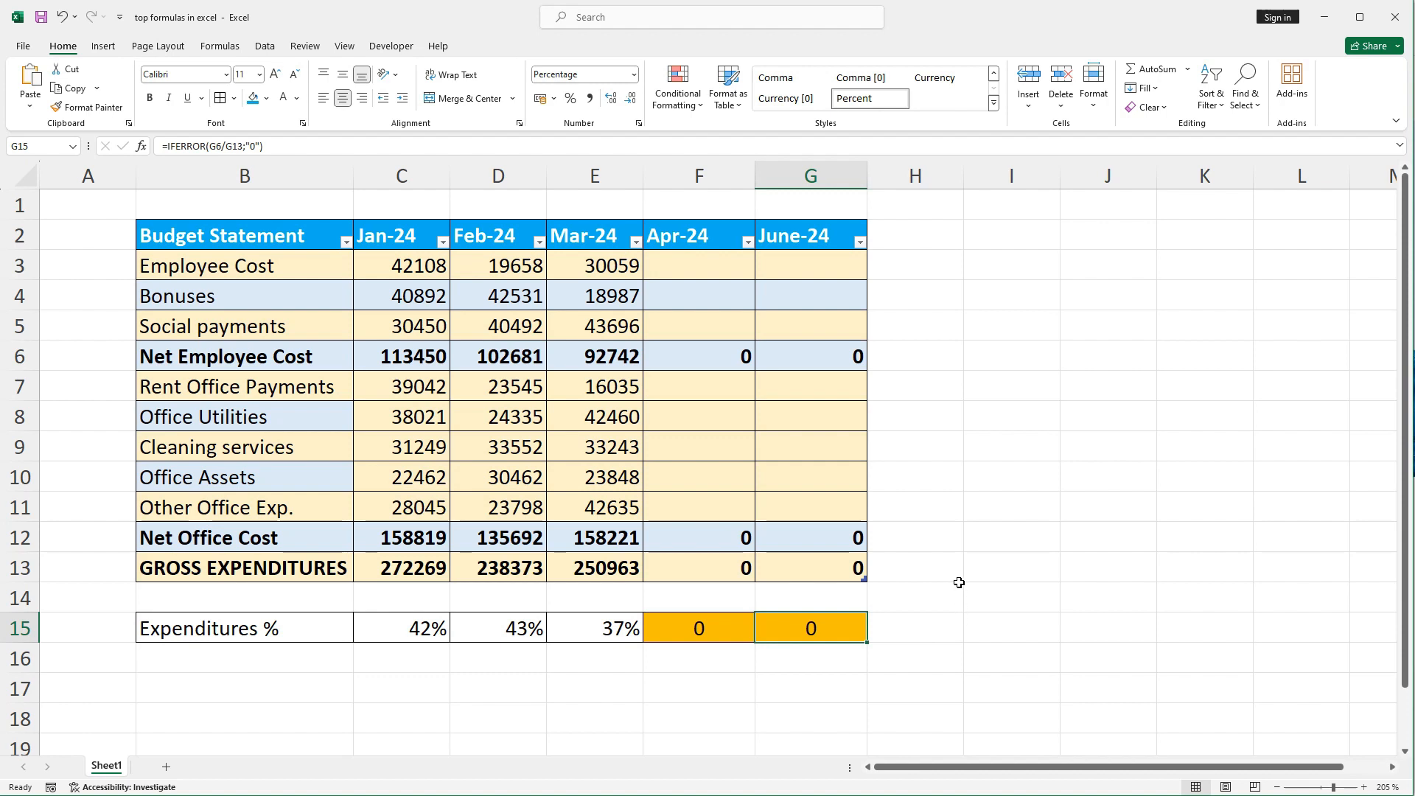
{"action": "left_click", "coordinate": [682, 629]}
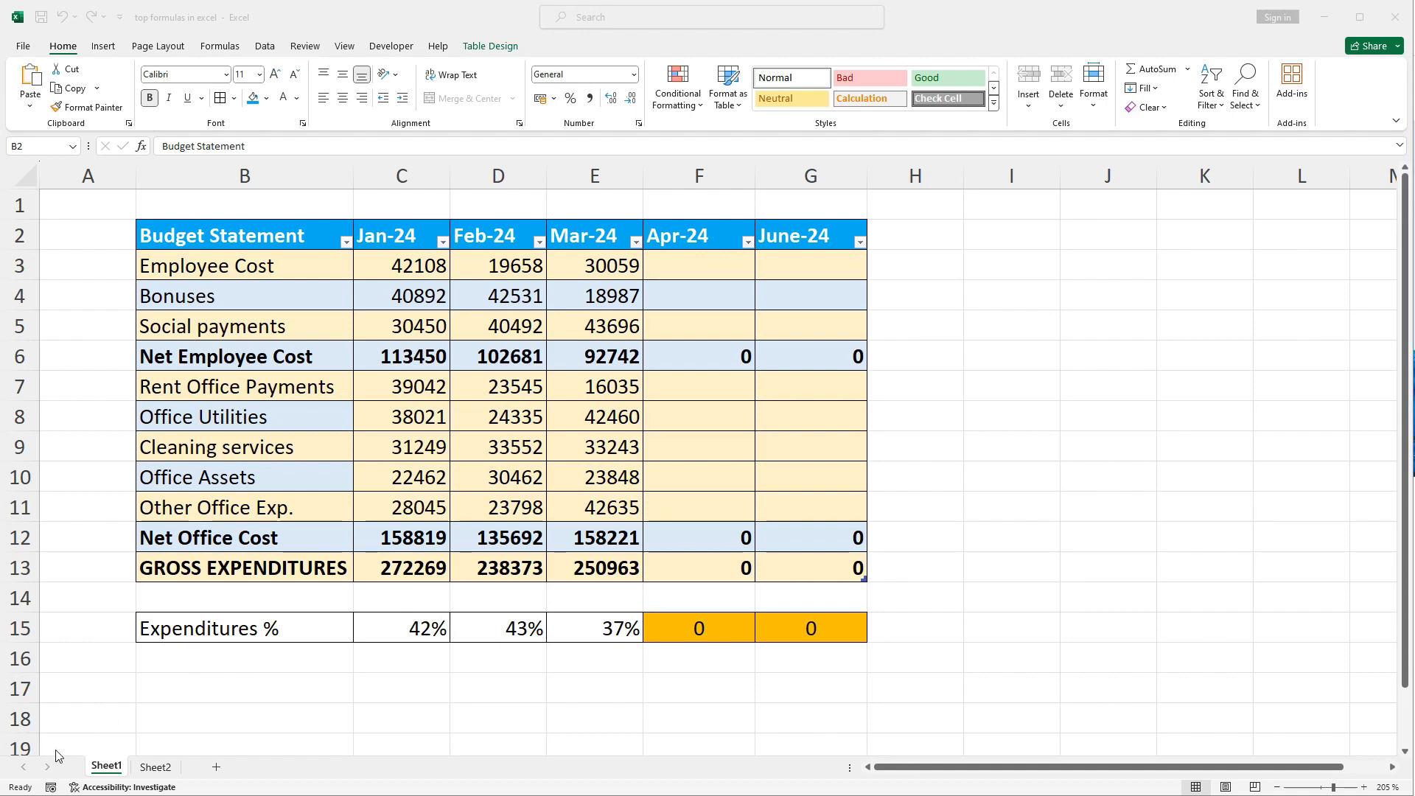
On Sheet2, extract the first two characters of the location in B3 into C3 with =LEFT(B3;2).
{"action": "left_click", "coordinate": [155, 767]}
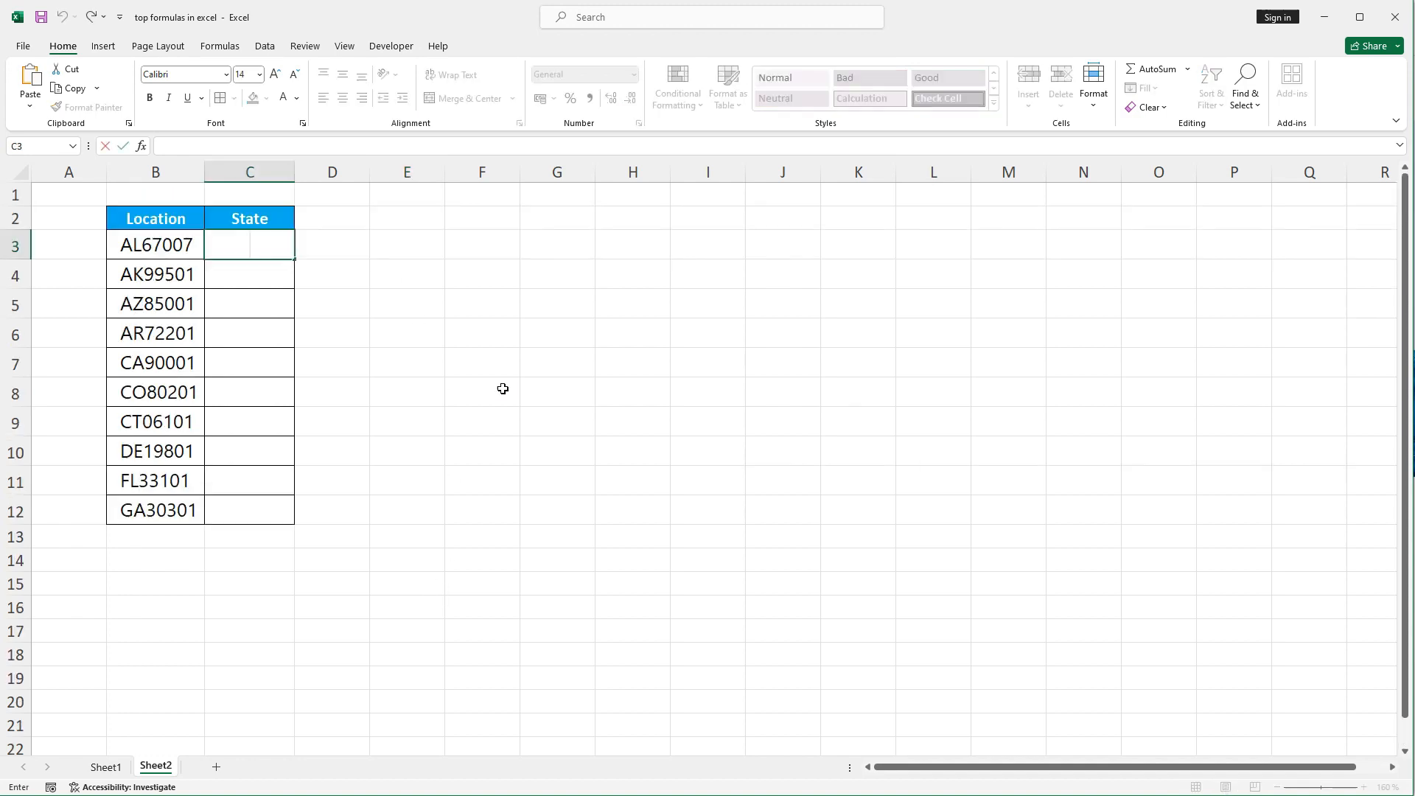
{"action": "left_click", "coordinate": [496, 383]}
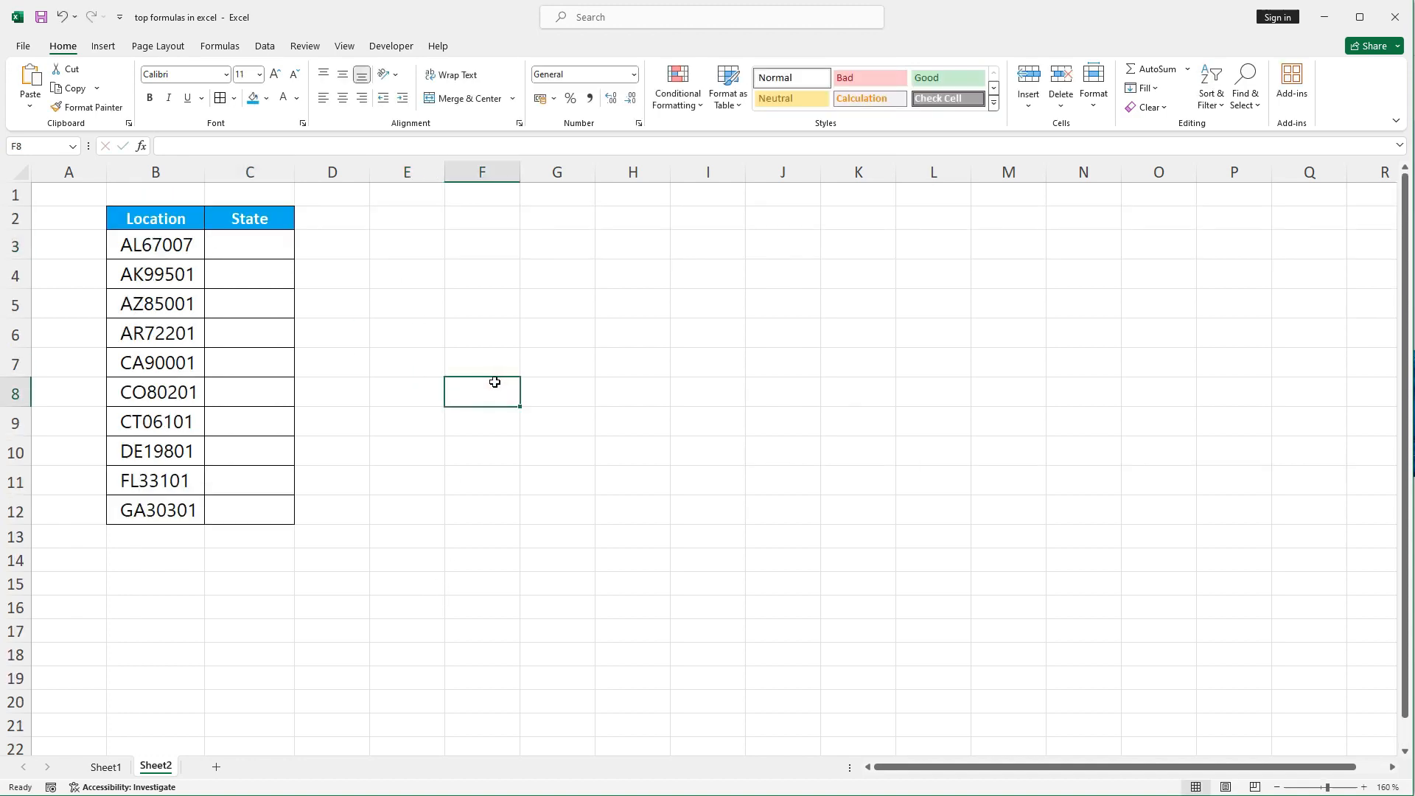
{"action": "double_click", "coordinate": [249, 249]}
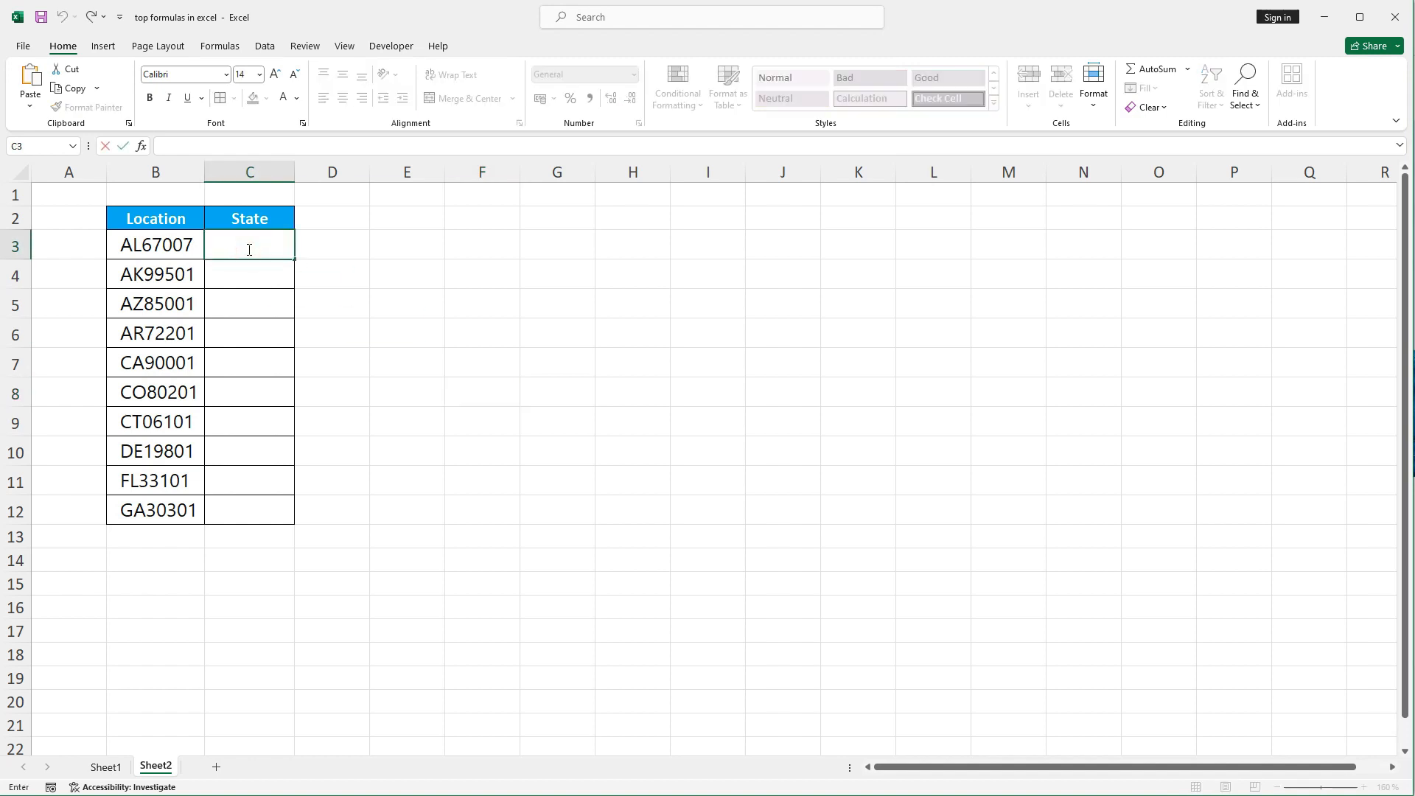
{"action": "type", "text": "=LE"}
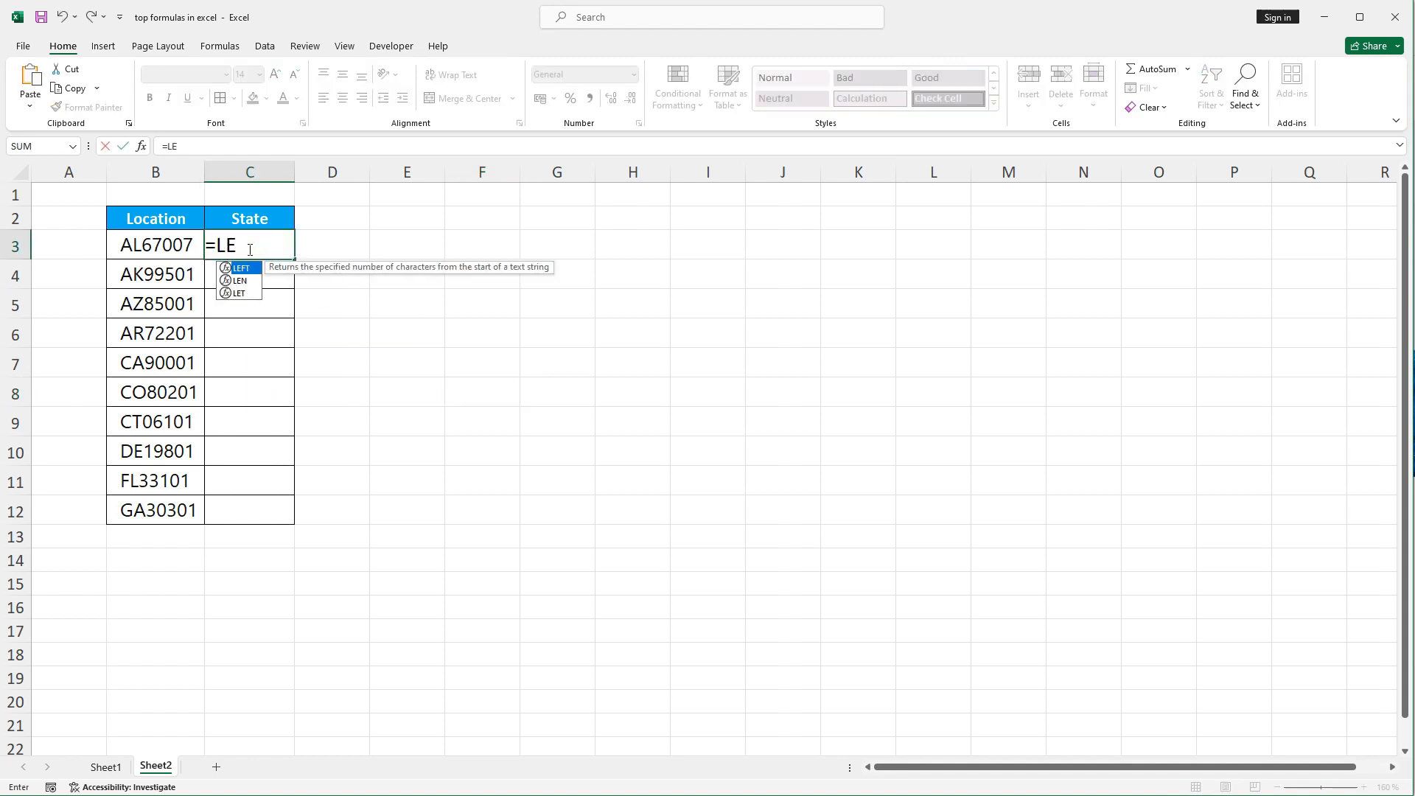
{"action": "type", "text": "FT"}
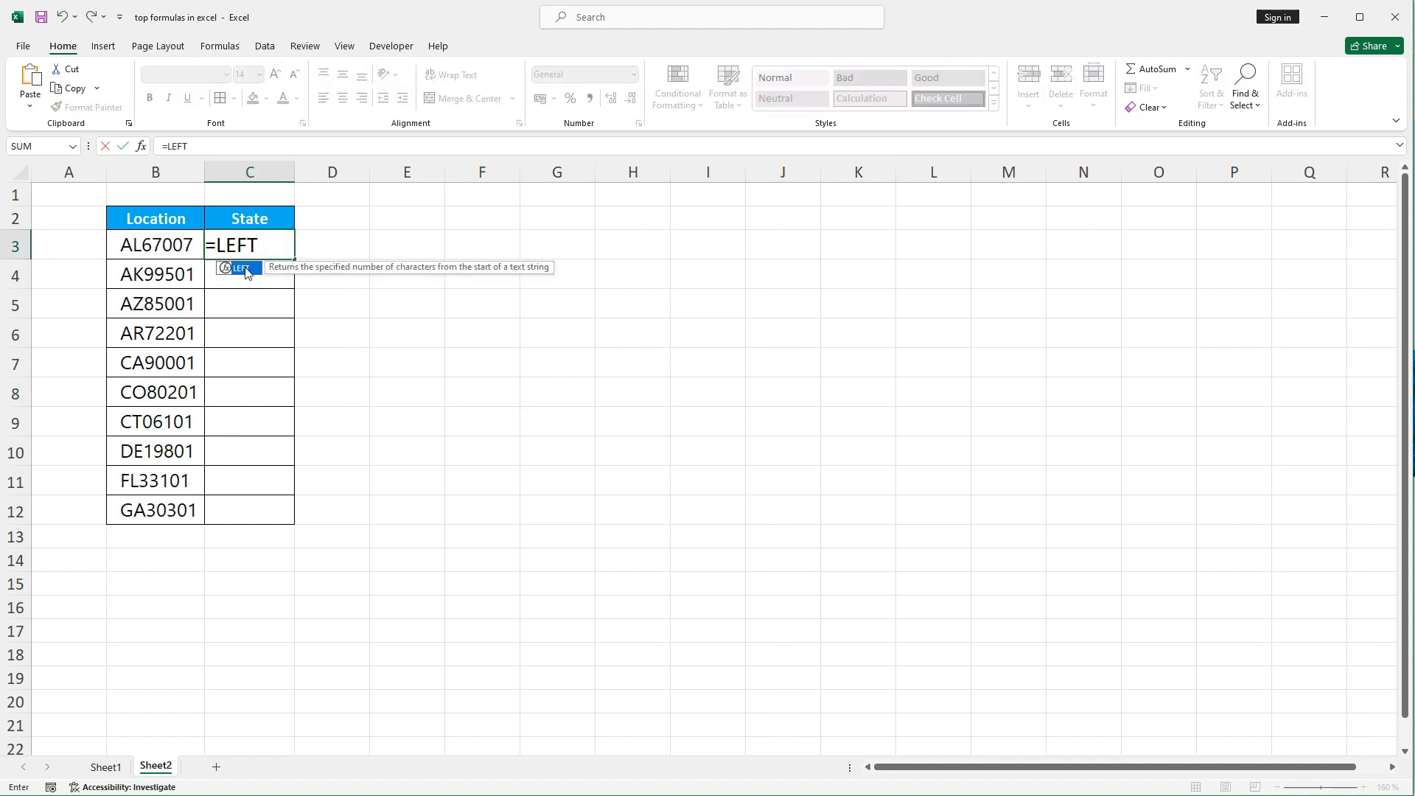
{"action": "double_click", "coordinate": [243, 269]}
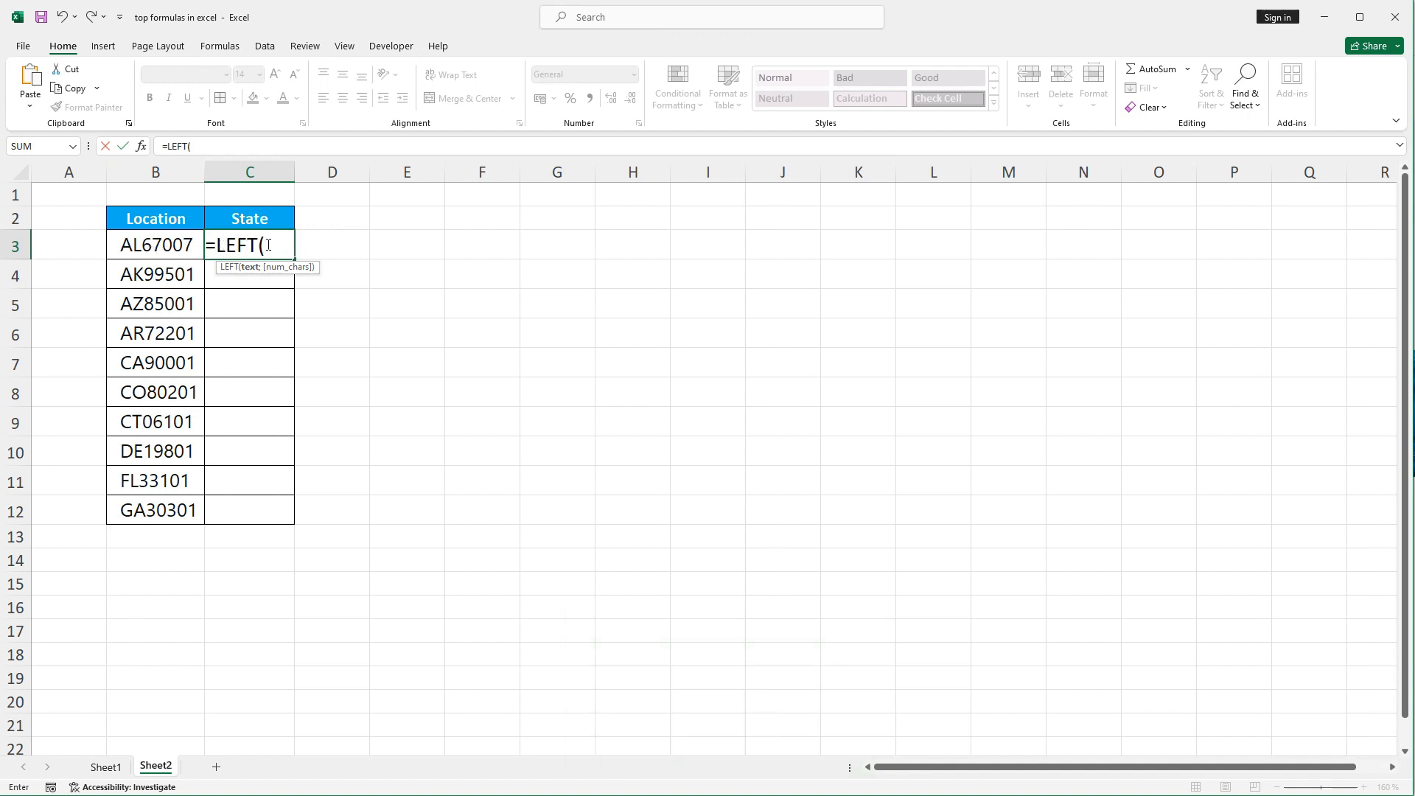
{"action": "left_click", "coordinate": [145, 246]}
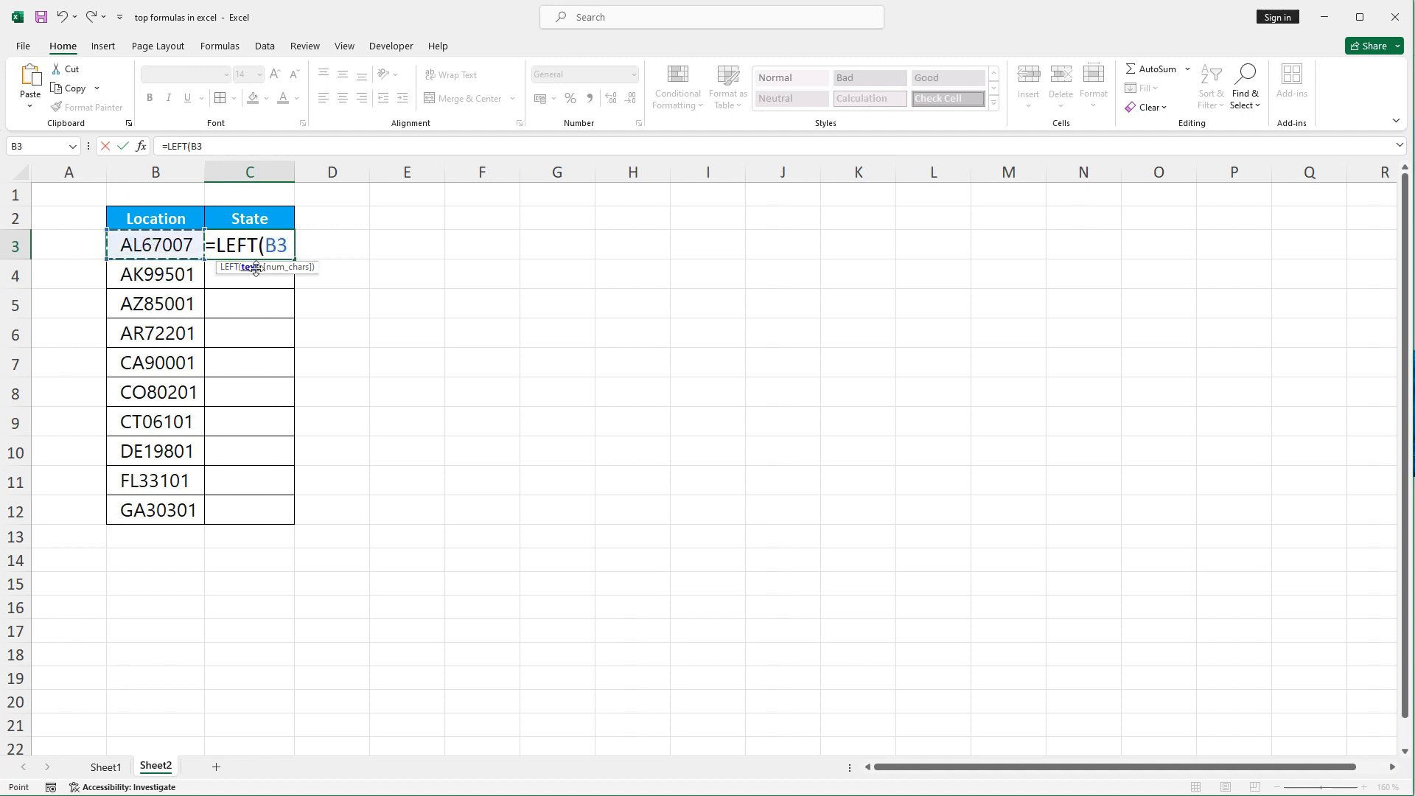
{"action": "type", "text": ";"}
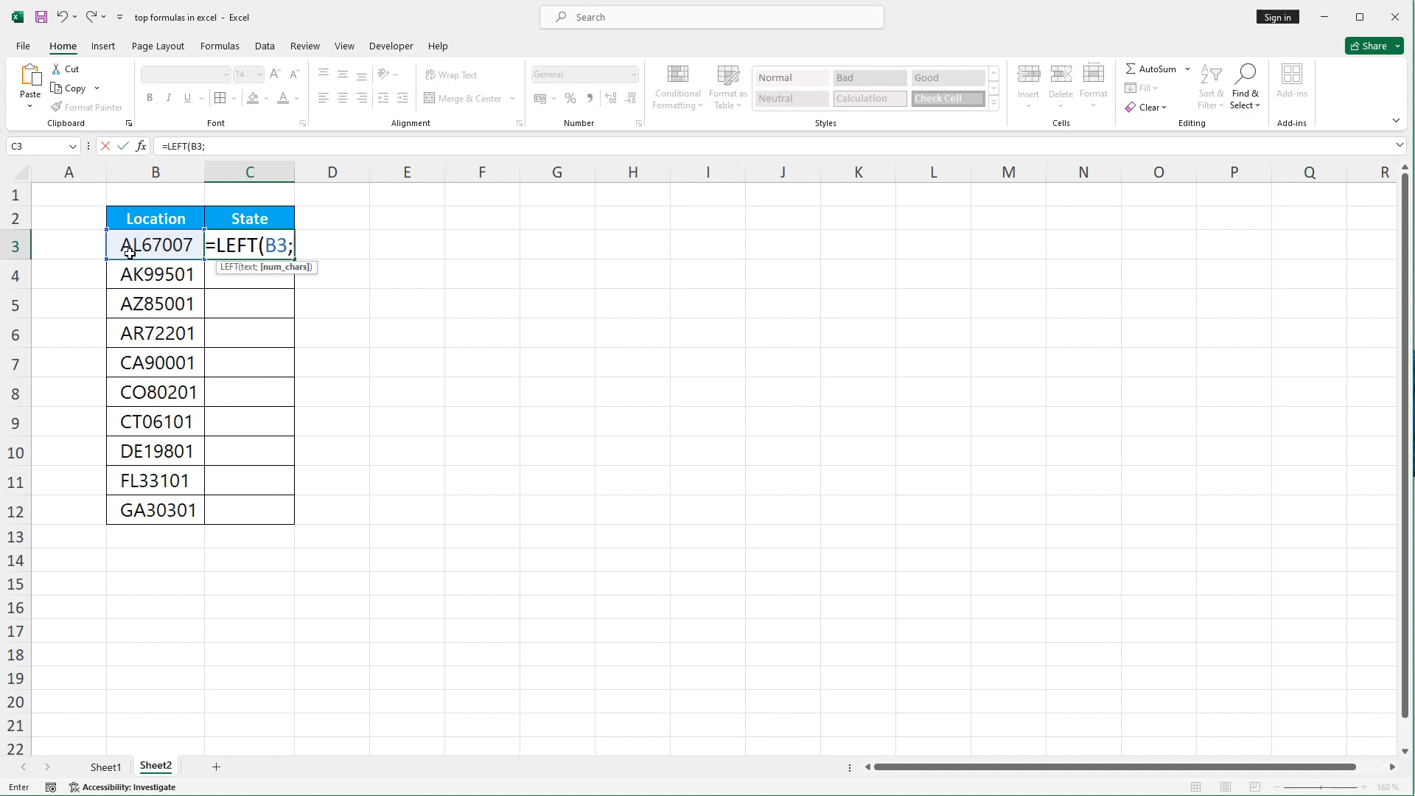
{"action": "type", "text": "2"}
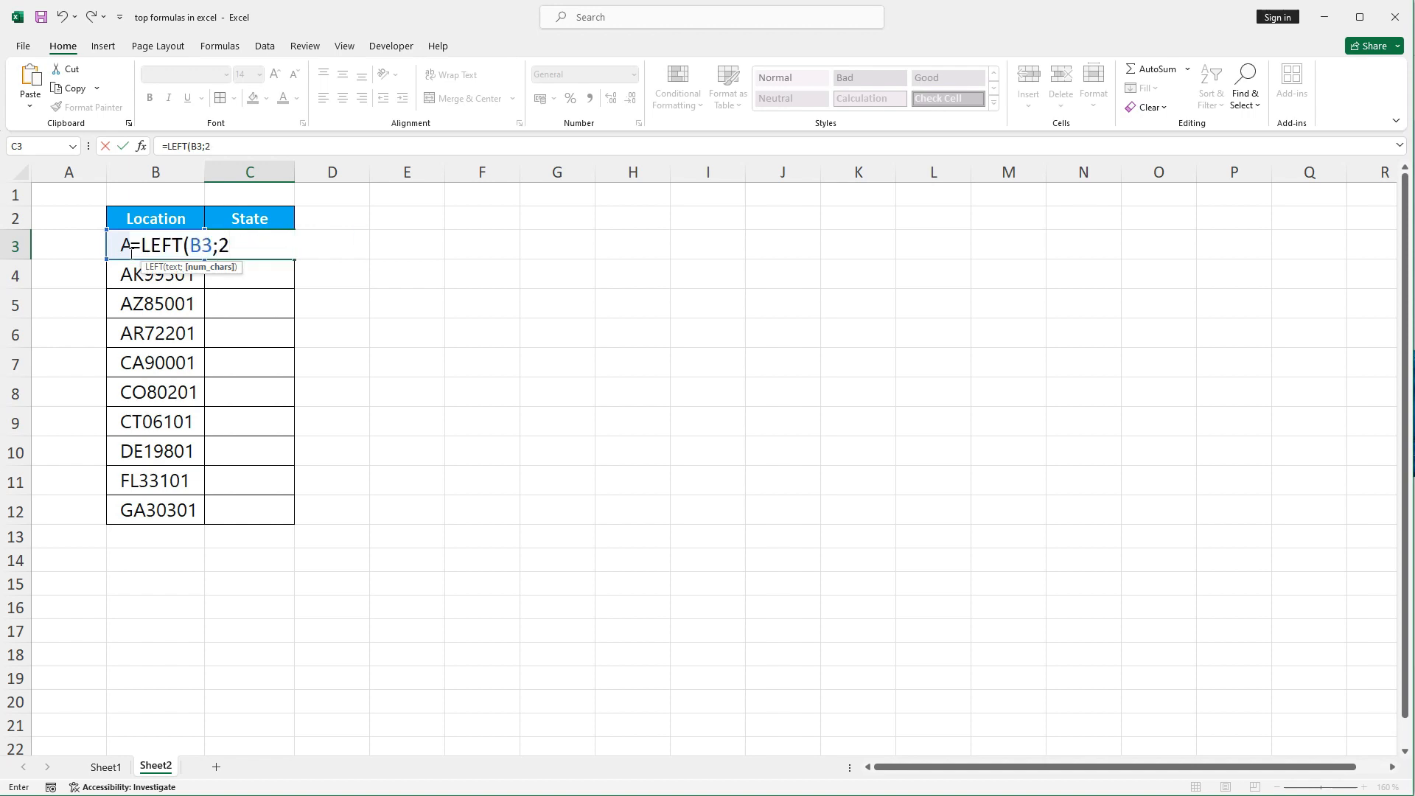
{"action": "type", "text": ")"}
{"action": "key", "text": "Return"}
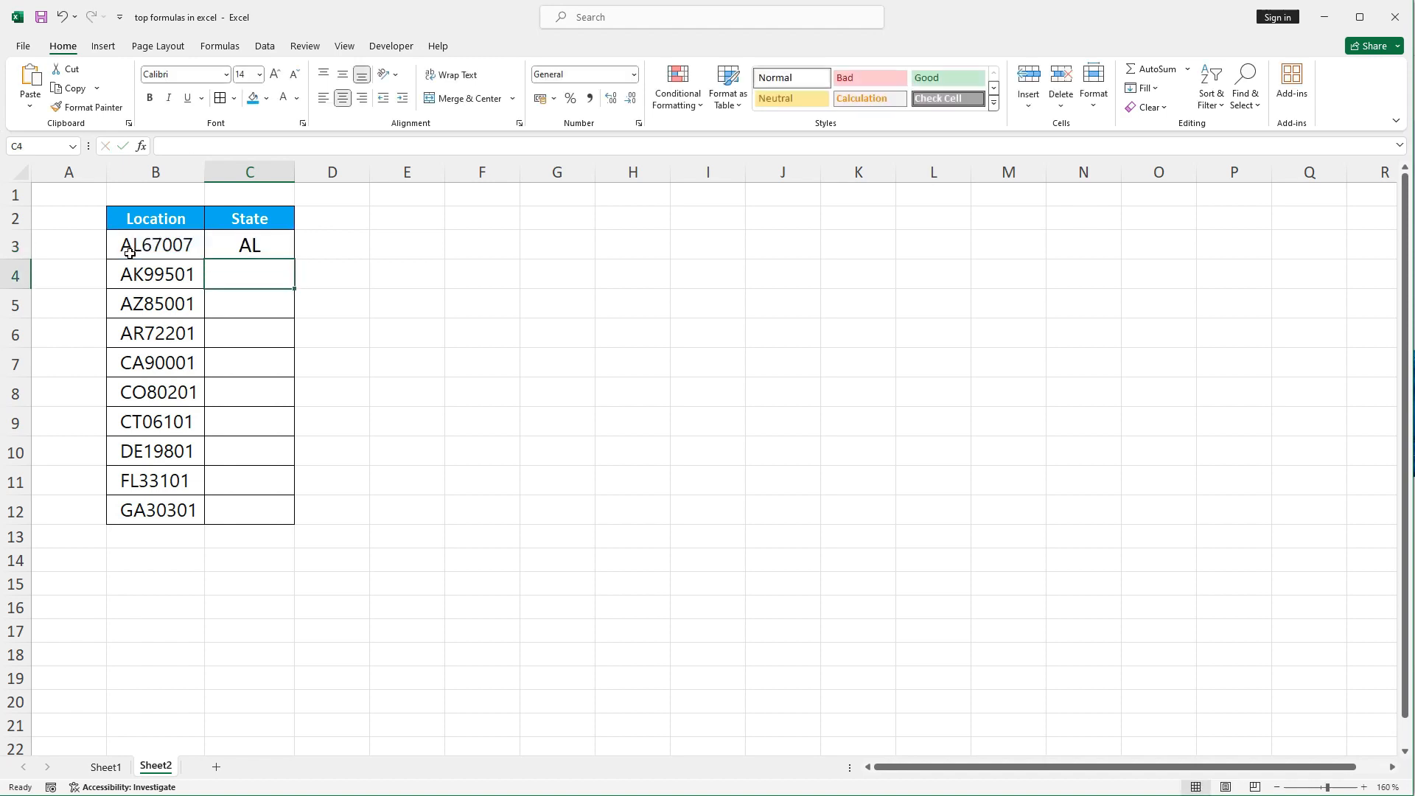
Fill the LEFT formula from C3 down the State column to C12.
{"action": "left_click", "coordinate": [263, 247]}
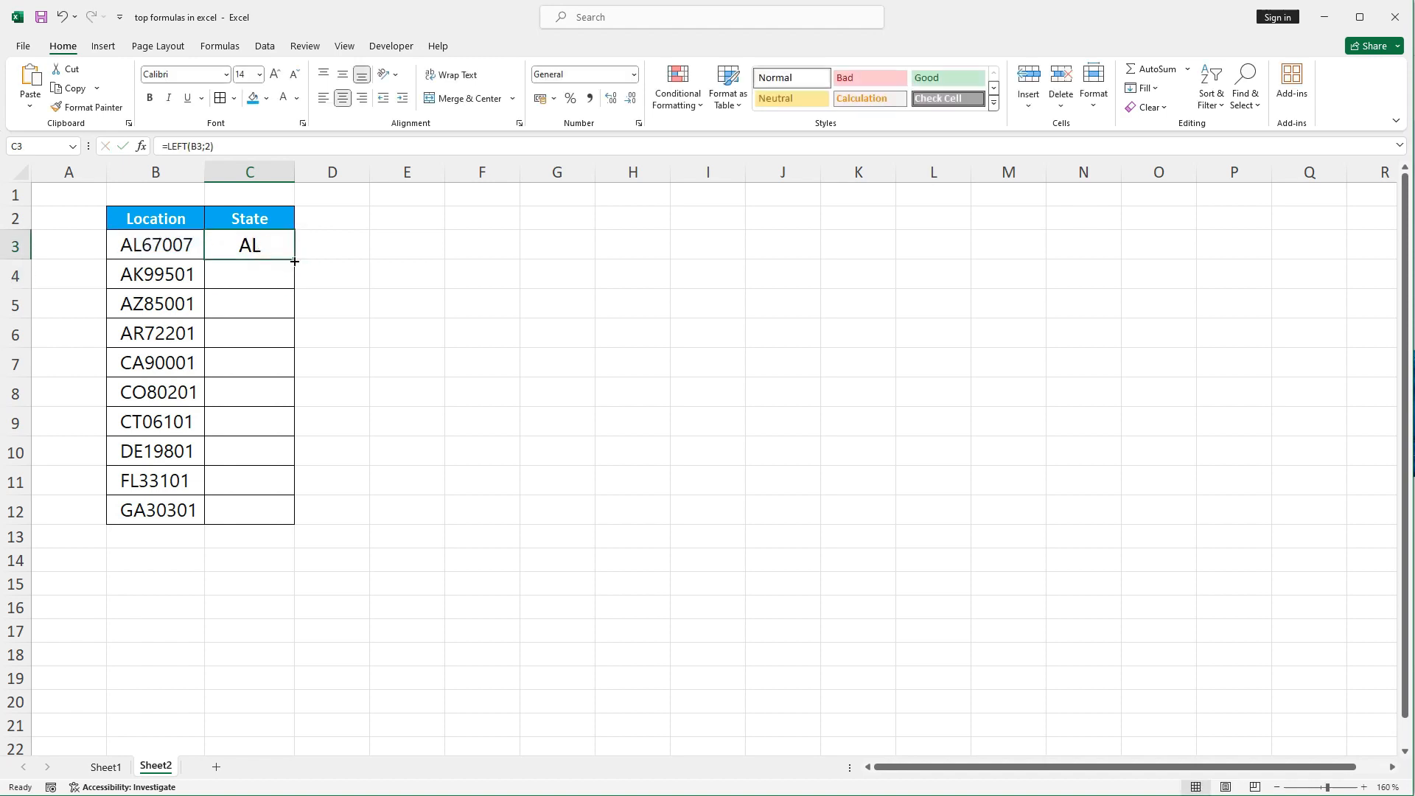
{"action": "double_click", "coordinate": [295, 258]}
{"action": "left_click", "coordinate": [342, 248]}
{"action": "left_click", "coordinate": [254, 247]}
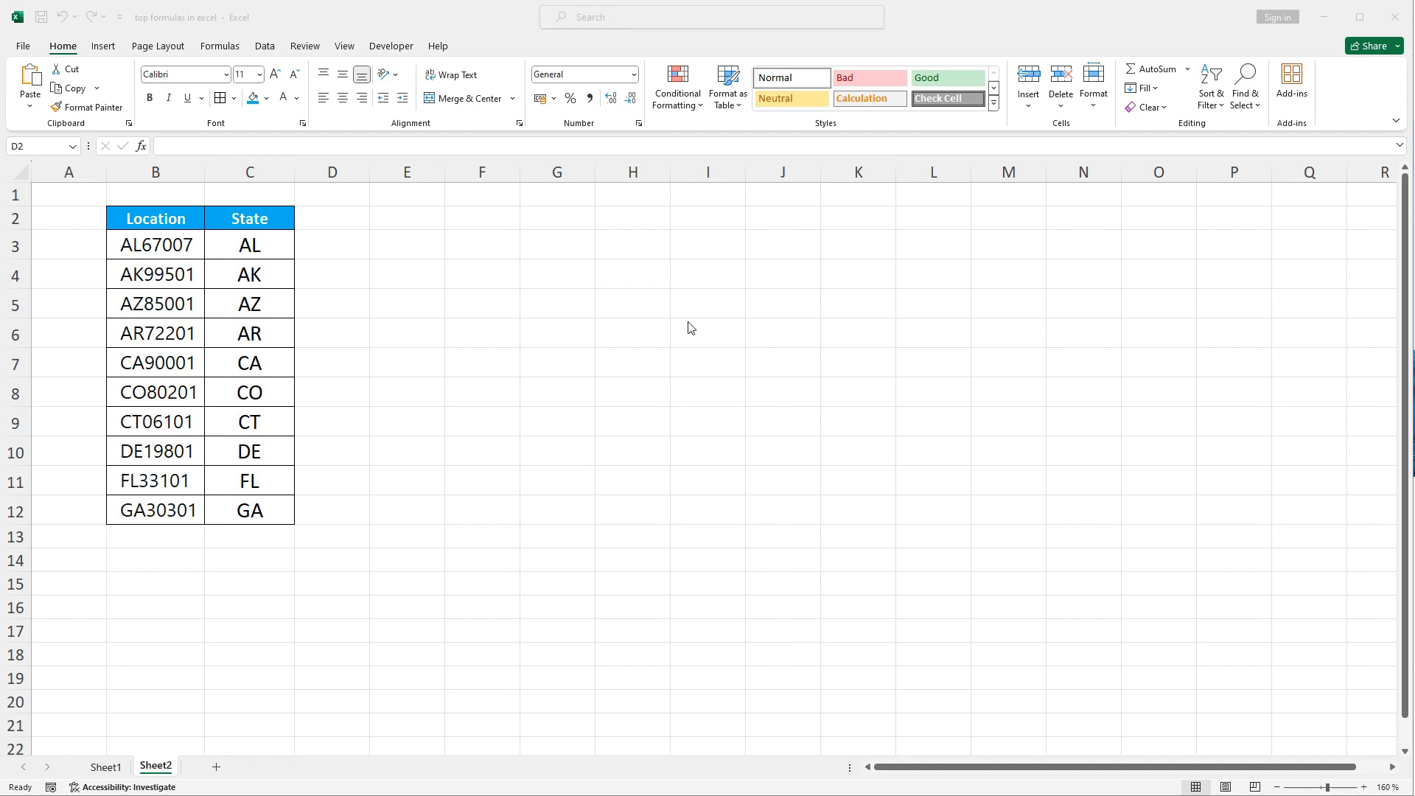
Add a bordered column in D2:D12, copy the State header's formatting into D2 and title it Code.
{"action": "left_click", "coordinate": [331, 219]}
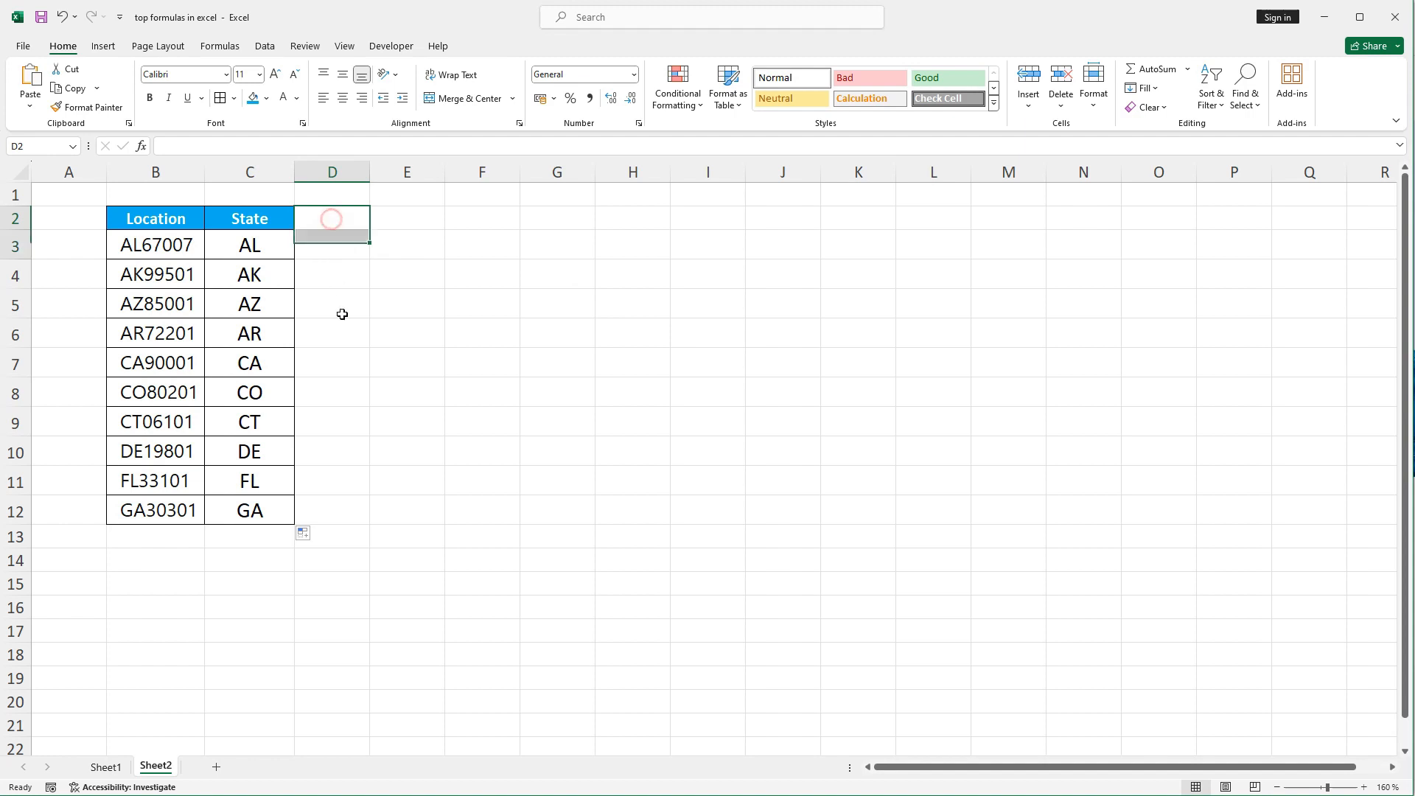
{"action": "left_click_drag", "start_coordinate": [342, 314], "coordinate": [325, 509]}
{"action": "left_click", "coordinate": [221, 98]}
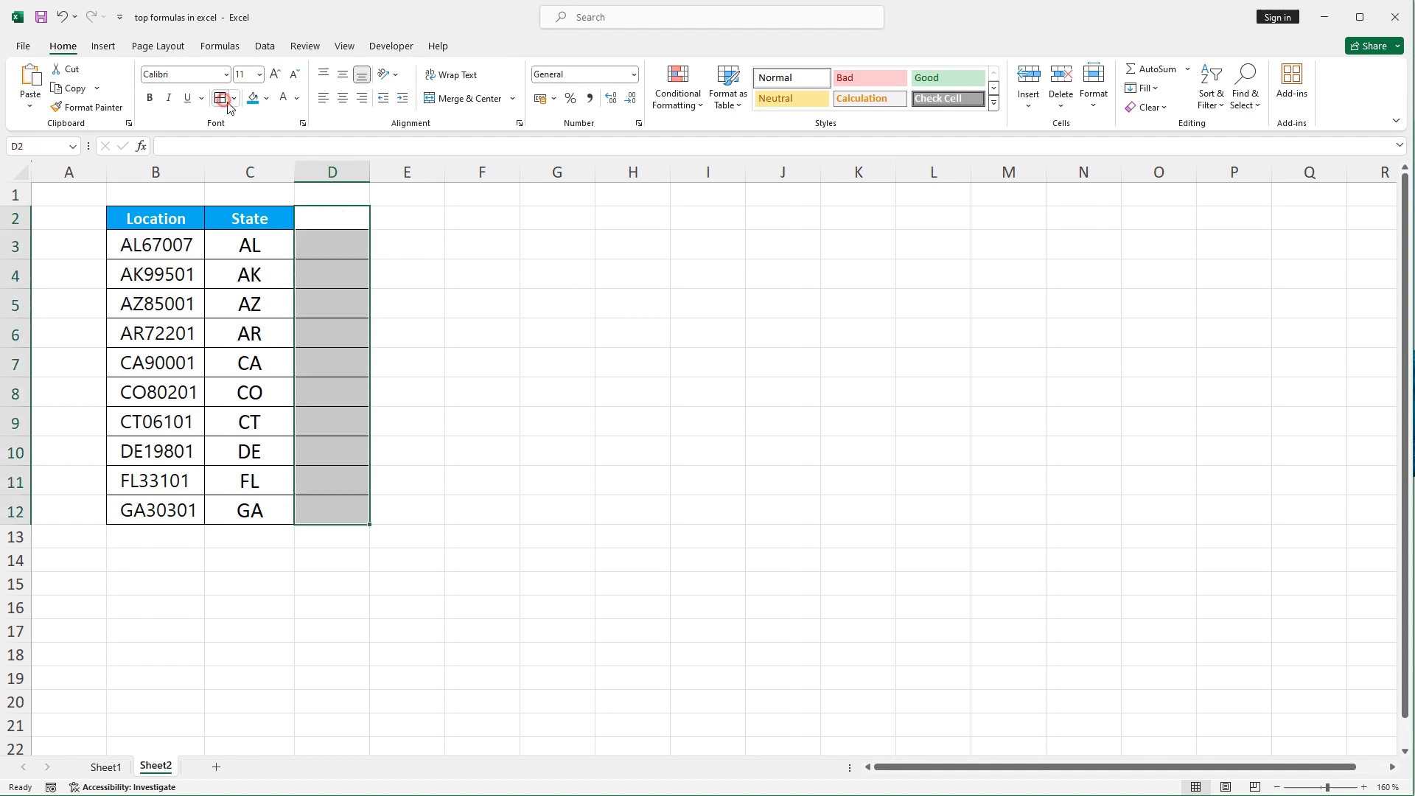
{"action": "left_click", "coordinate": [270, 220]}
{"action": "left_click_drag", "start_coordinate": [295, 229], "coordinate": [343, 227]}
{"action": "left_click", "coordinate": [337, 218]}
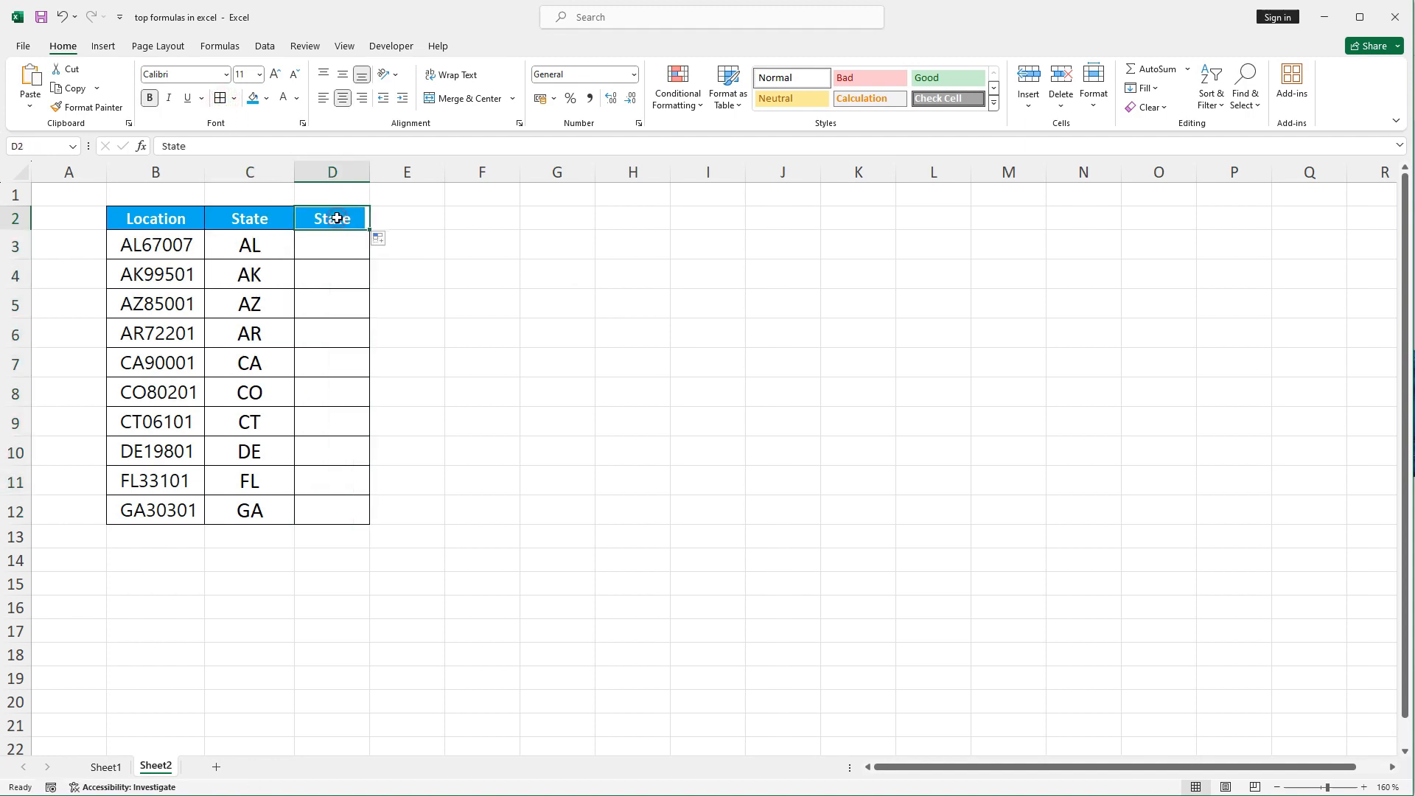
{"action": "type", "text": "Code"}
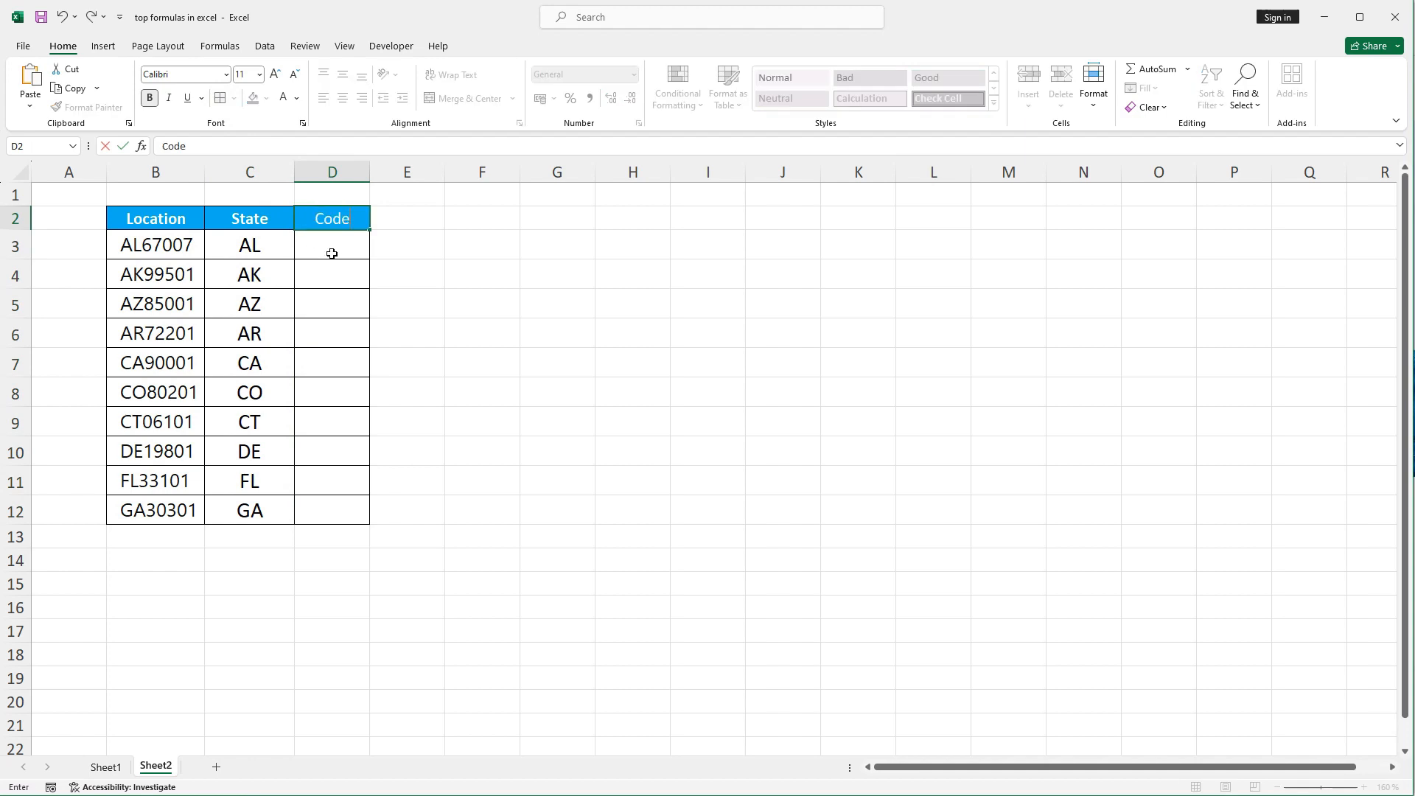
Extract the last five characters of the location in B3 into D3 with =RIGHT(B3;5).
{"action": "left_click", "coordinate": [333, 250]}
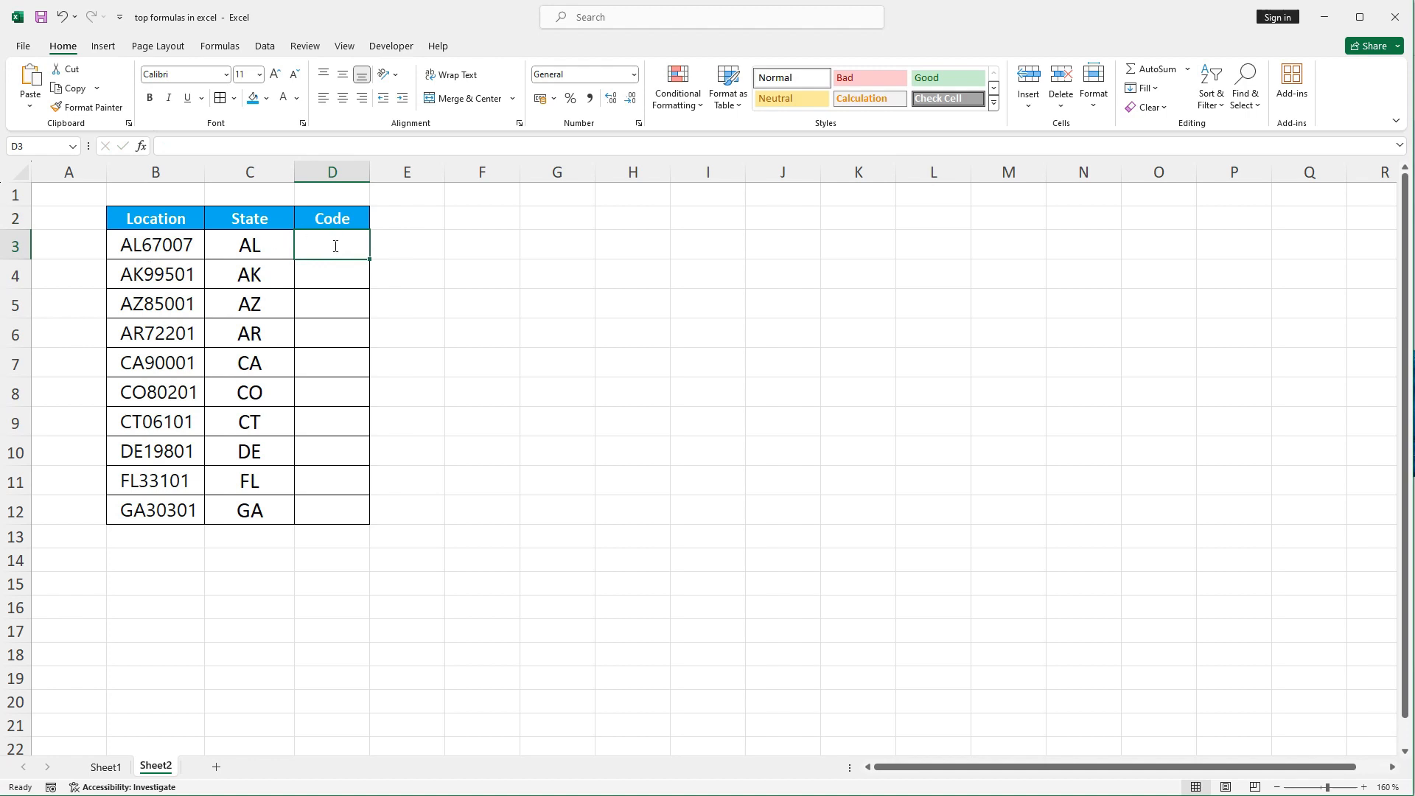
{"action": "type", "text": "=RIGH"}
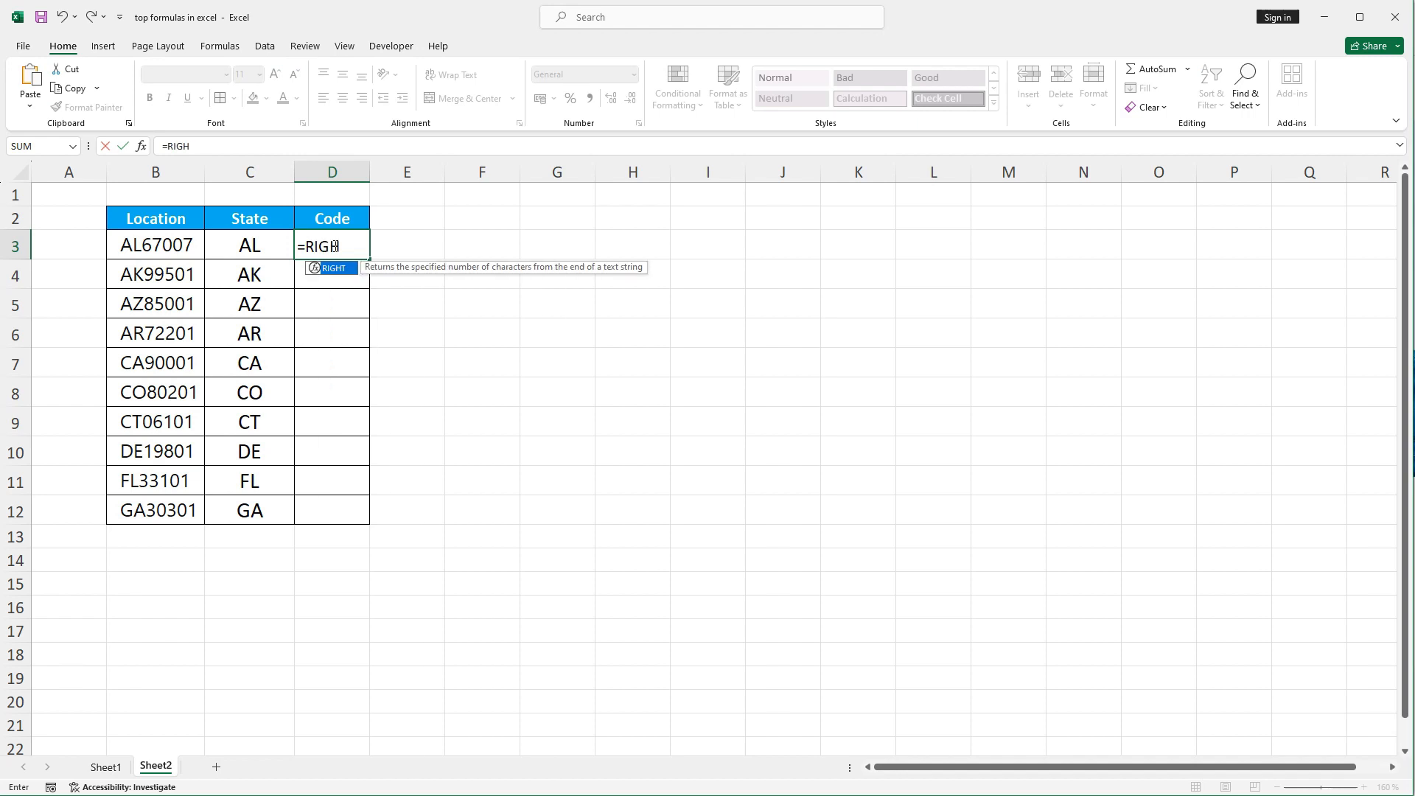
{"action": "type", "text": "T"}
{"action": "double_click", "coordinate": [335, 269]}
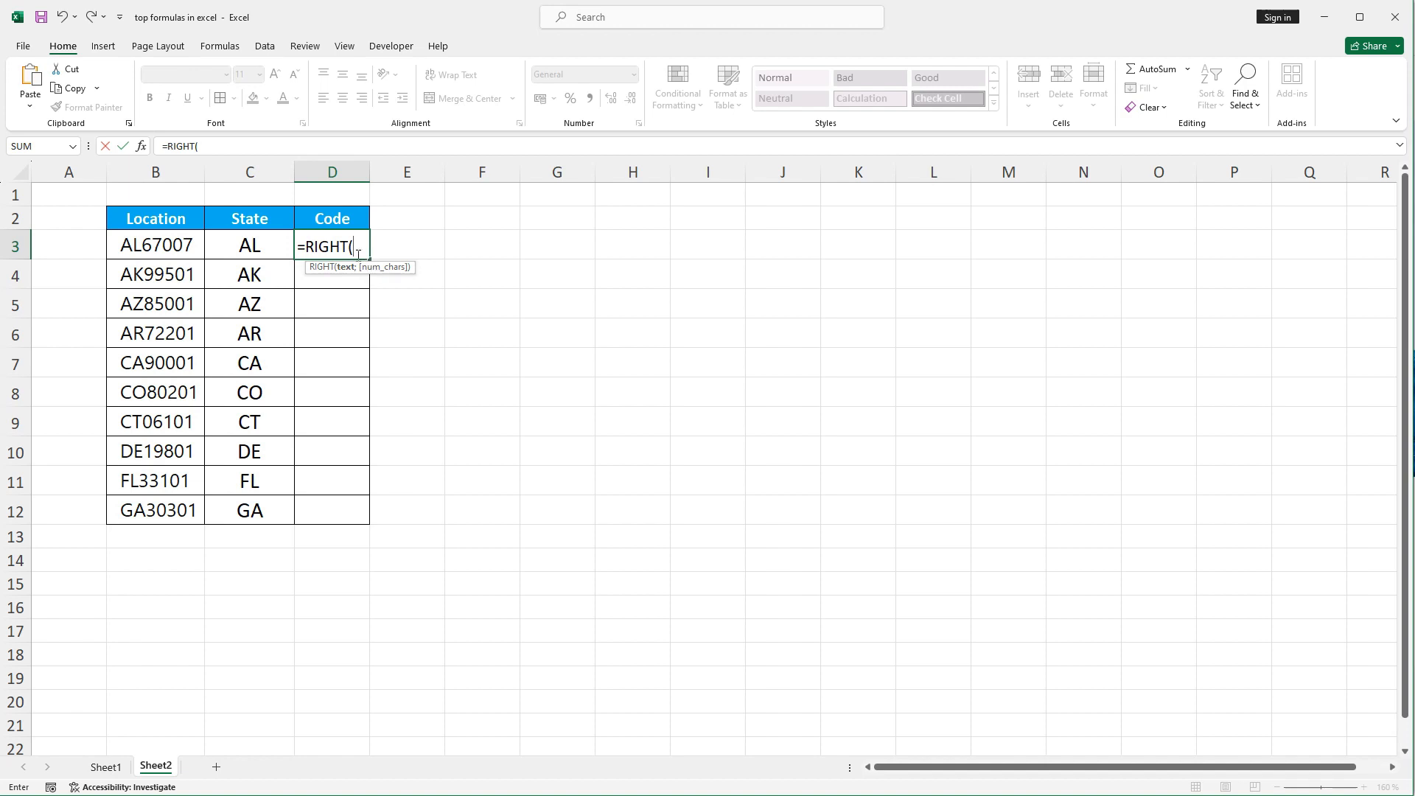
{"action": "left_click", "coordinate": [175, 245]}
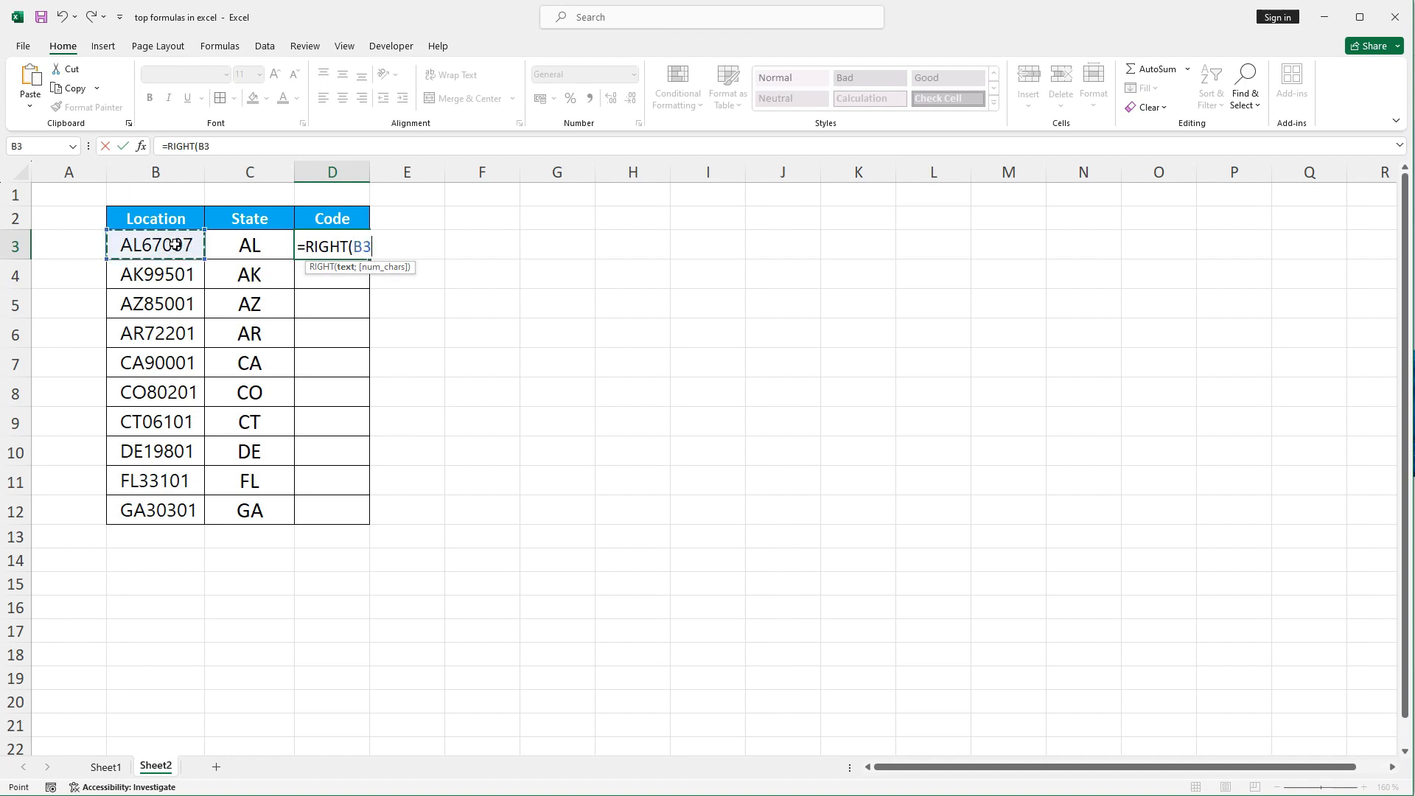
{"action": "type", "text": ";"}
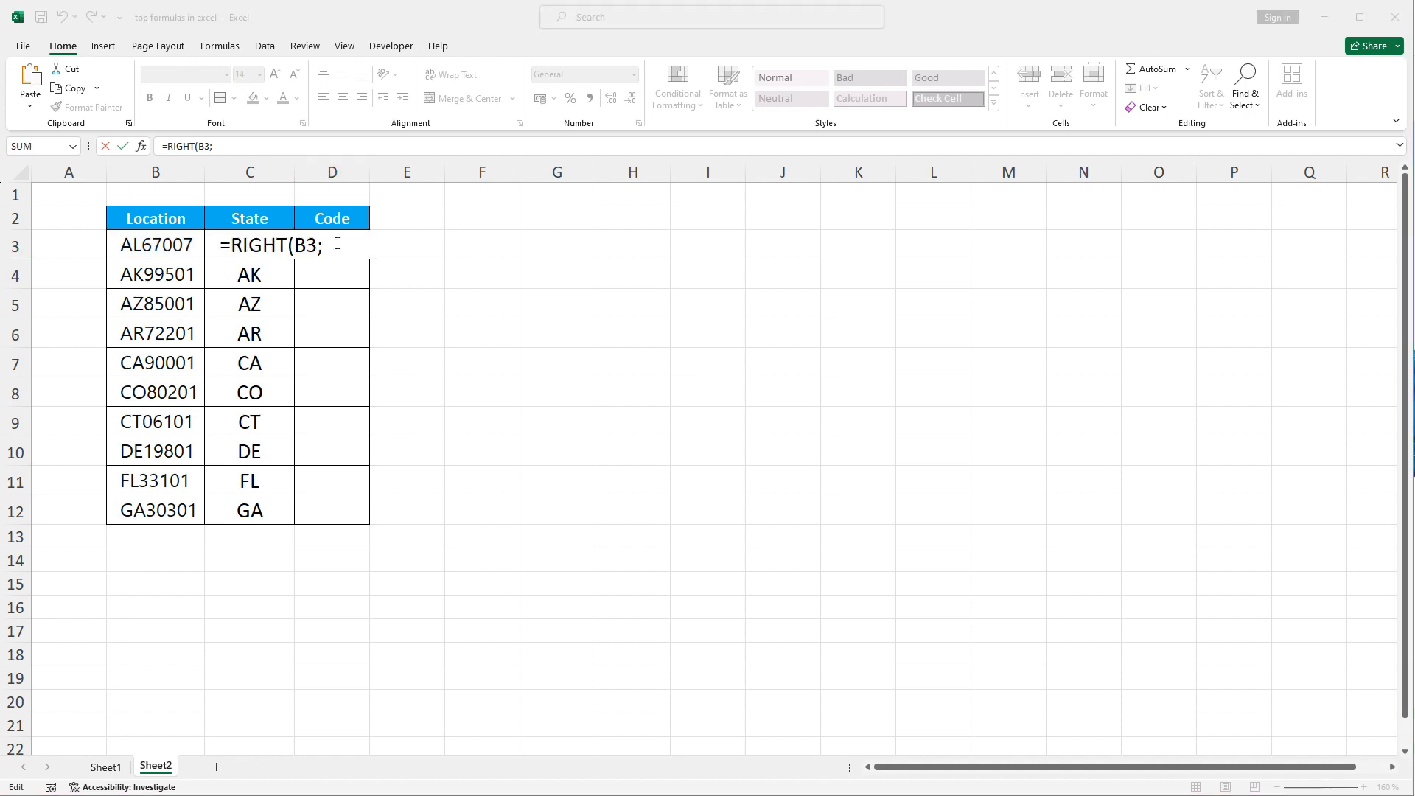
{"action": "left_click", "coordinate": [337, 244]}
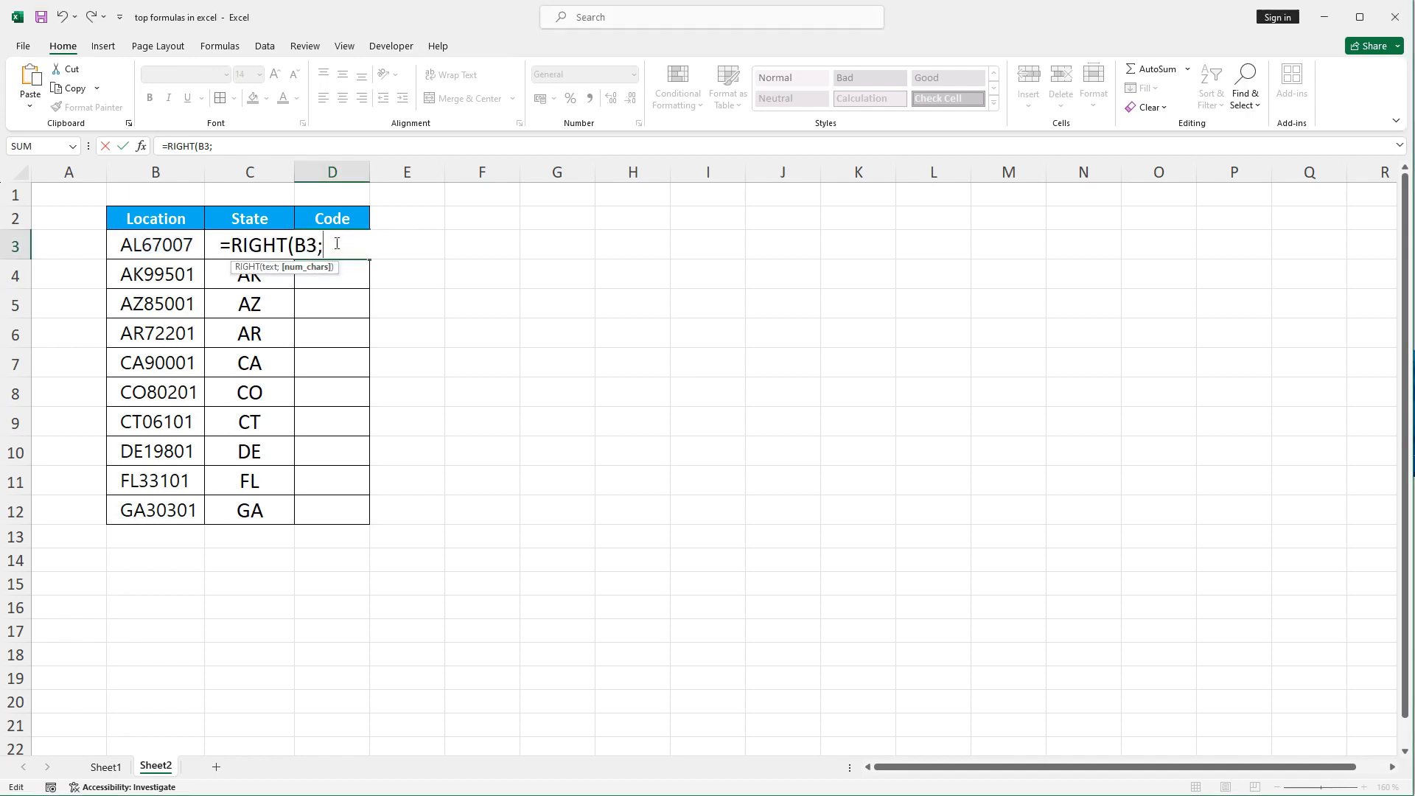
{"action": "type", "text": "5)"}
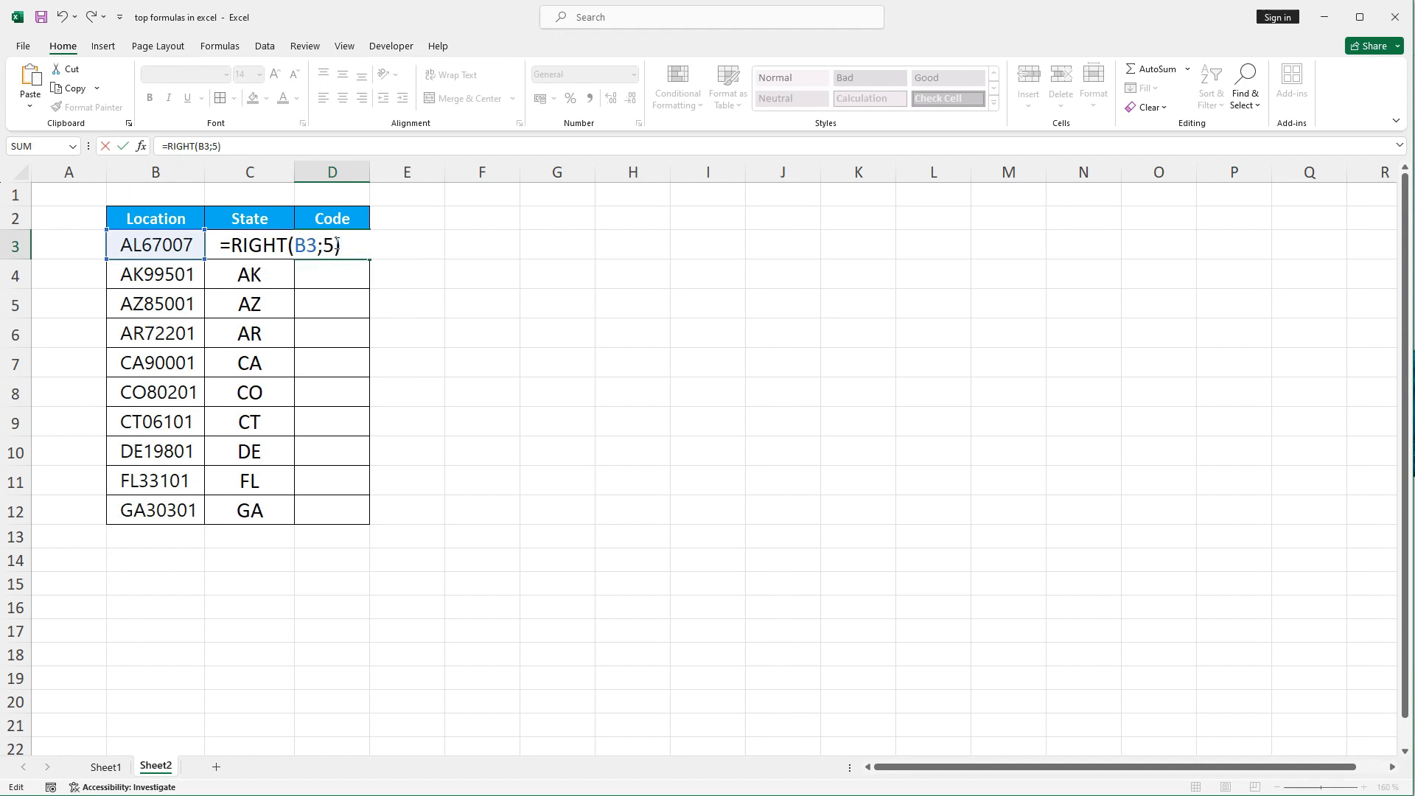
{"action": "key", "text": "Return"}
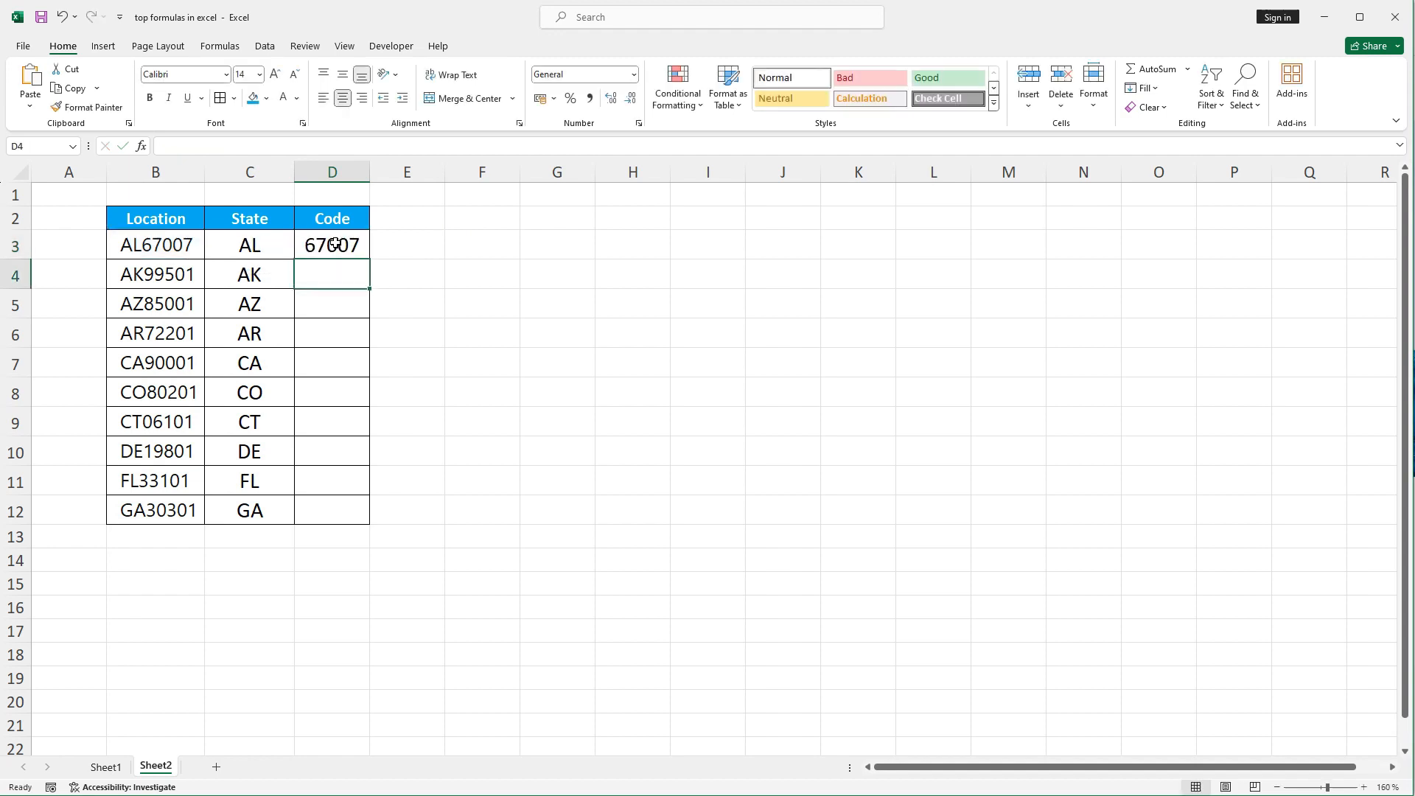
Fill the RIGHT formula from D3 down to D12, and review the State and Code columns.
{"action": "left_click", "coordinate": [335, 244]}
{"action": "double_click", "coordinate": [369, 259]}
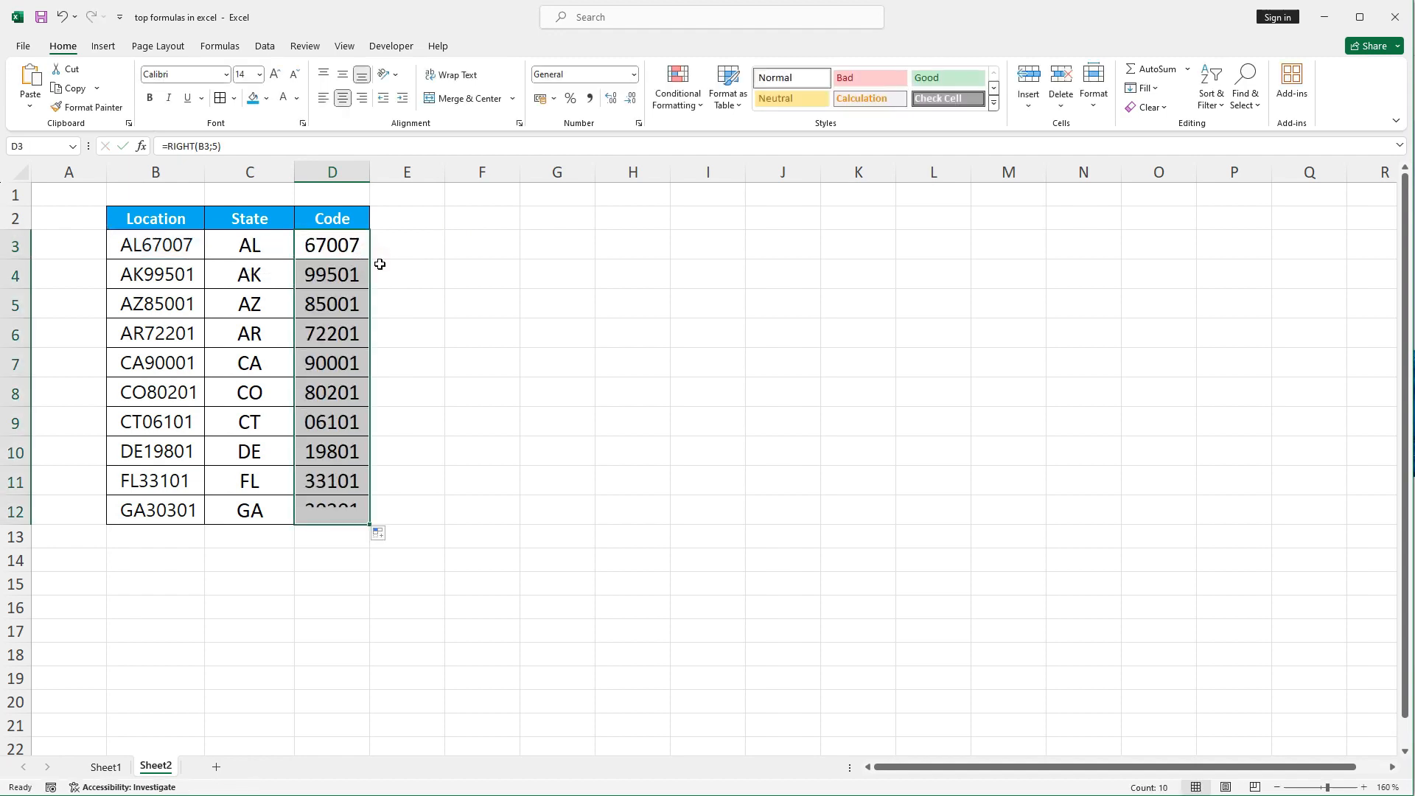
{"action": "left_click", "coordinate": [463, 242]}
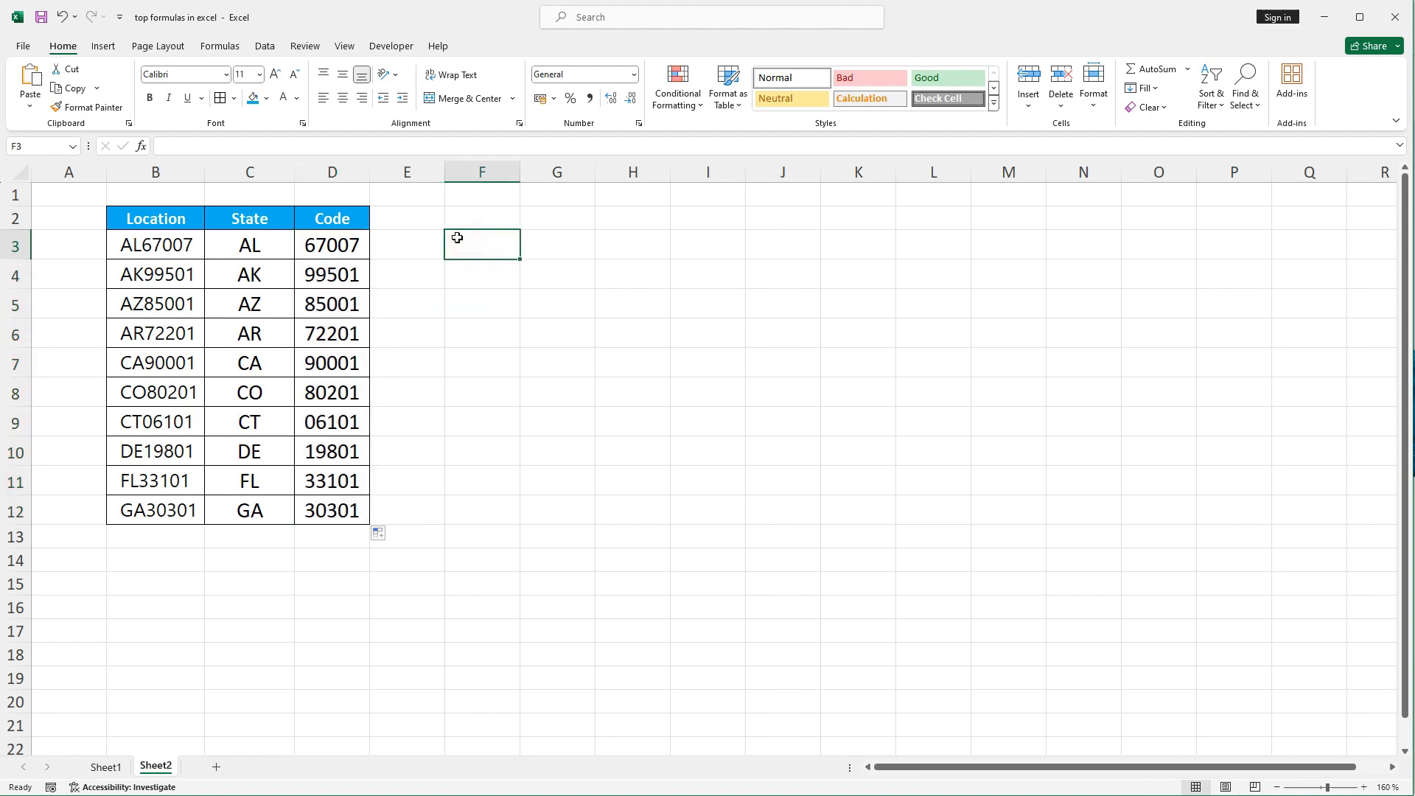
{"action": "left_click", "coordinate": [246, 169]}
{"action": "left_click", "coordinate": [329, 171]}
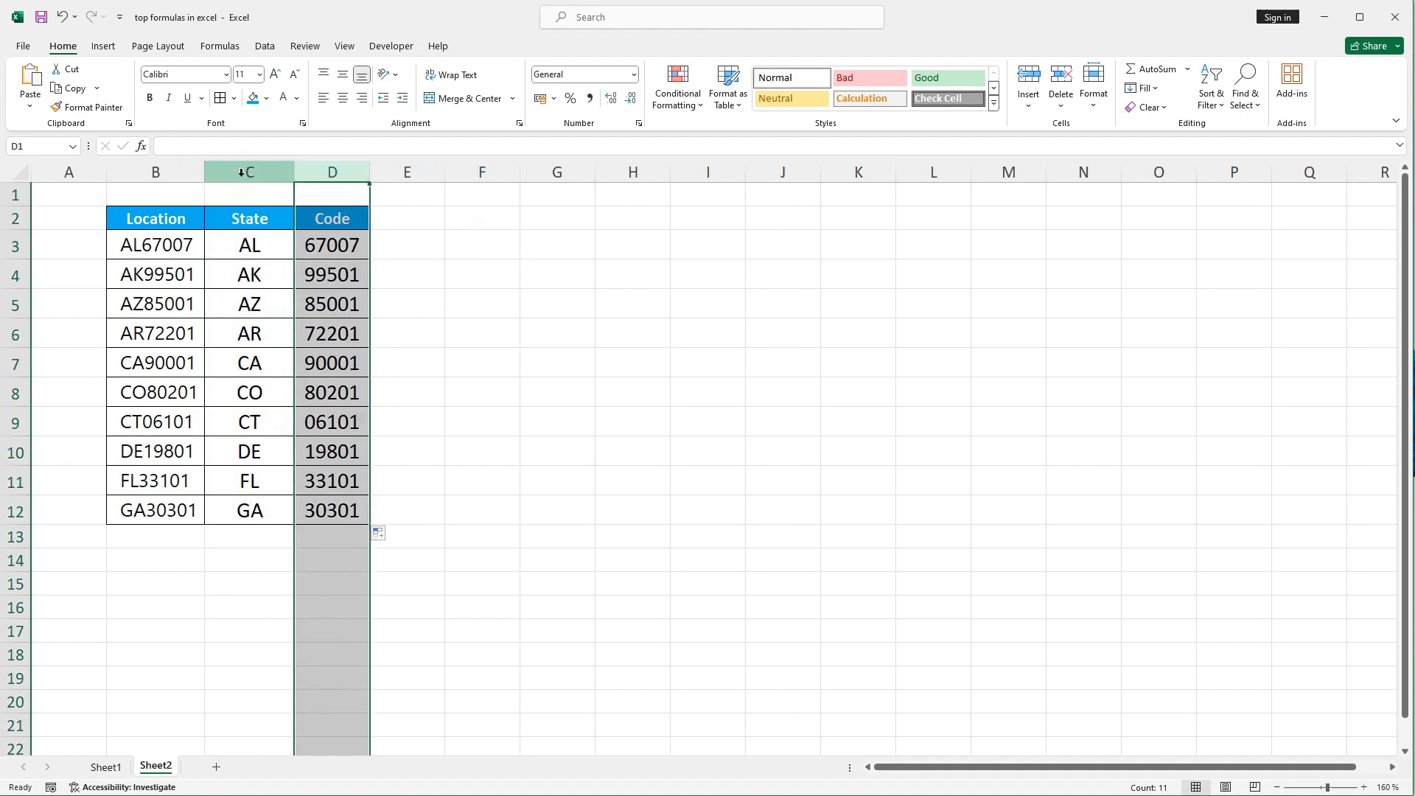
{"action": "left_click", "coordinate": [241, 173]}
{"action": "left_click", "coordinate": [318, 170]}
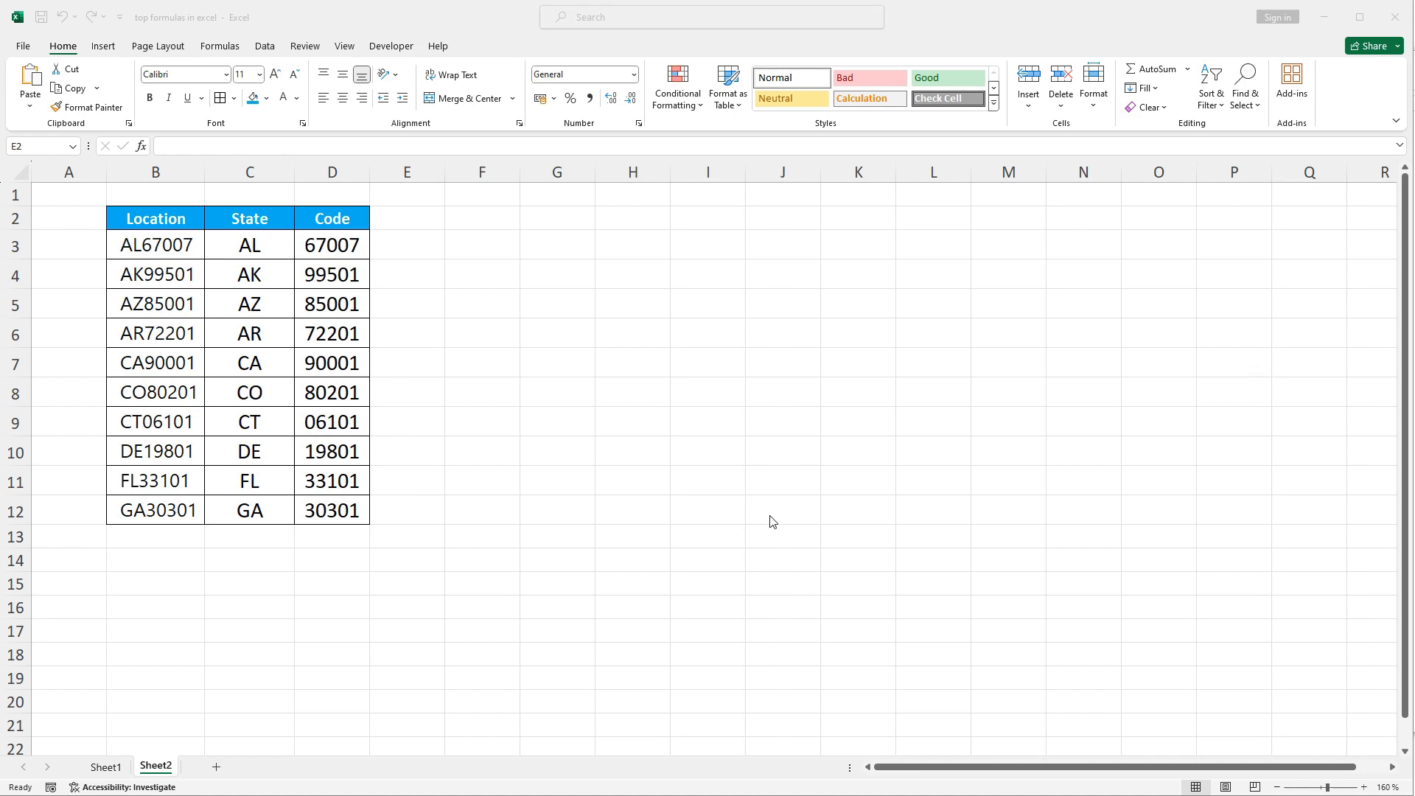
Extend the Code header into E2, add borders to E3:E12 and widen column E.
{"action": "left_click", "coordinate": [412, 227]}
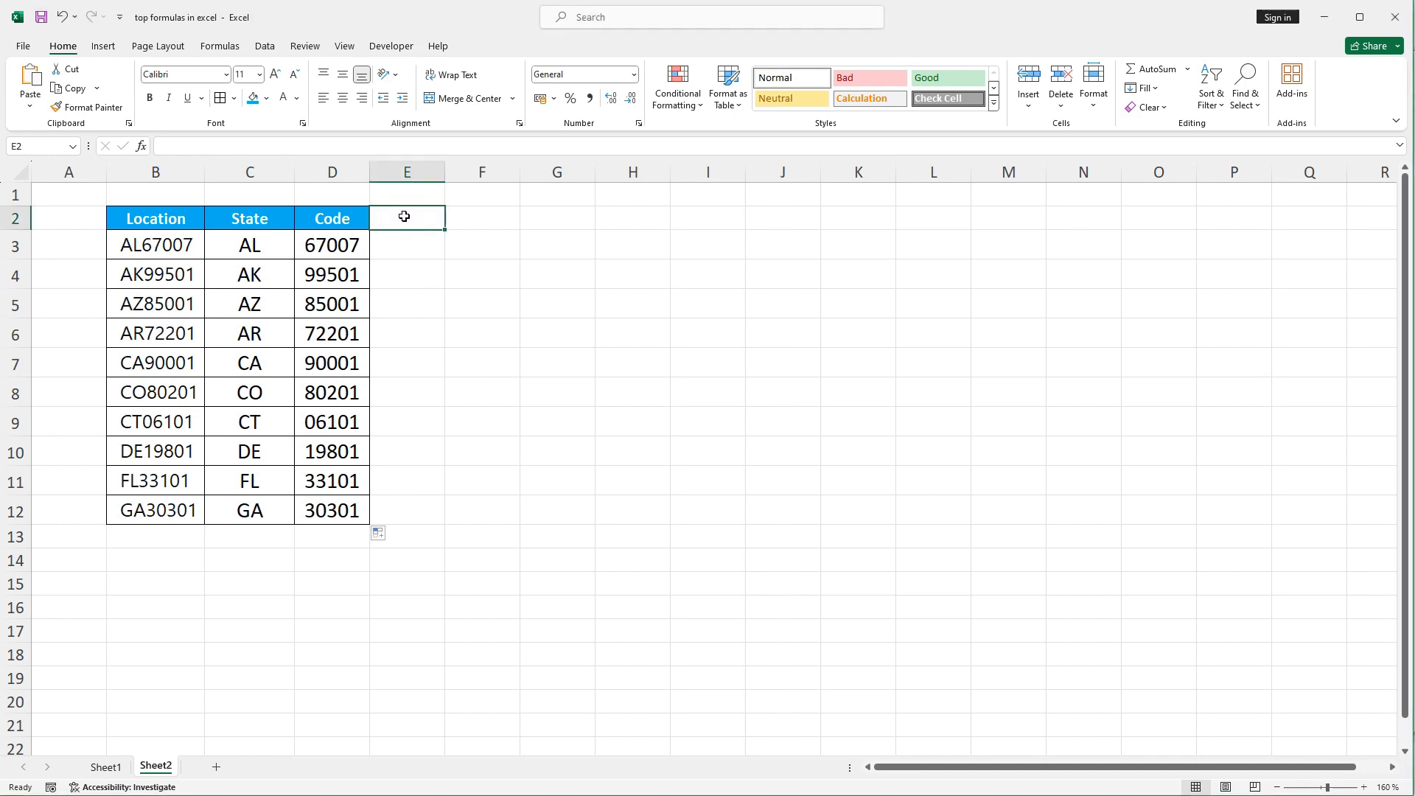
{"action": "left_click", "coordinate": [360, 217]}
{"action": "left_click_drag", "start_coordinate": [370, 229], "coordinate": [418, 511]}
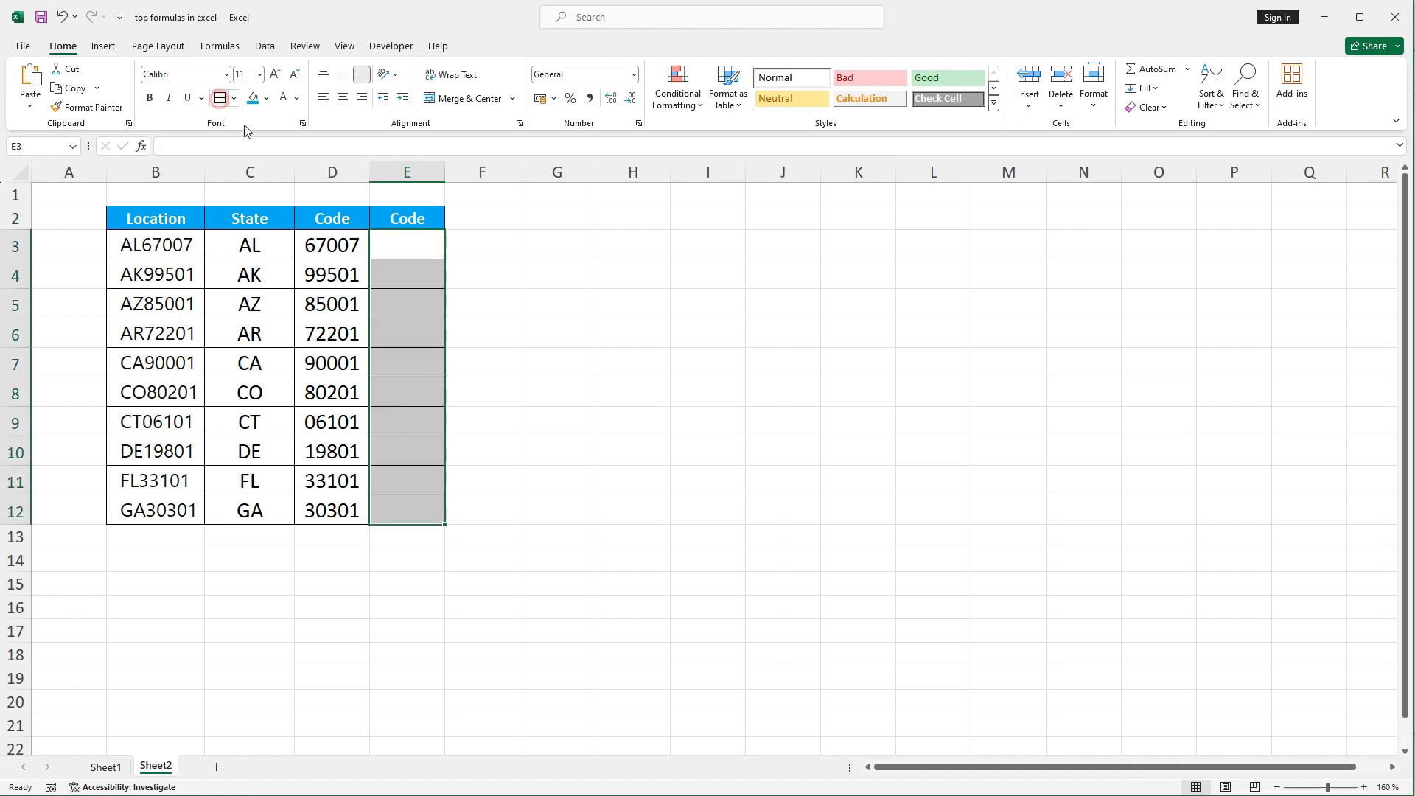
{"action": "left_click", "coordinate": [396, 249]}
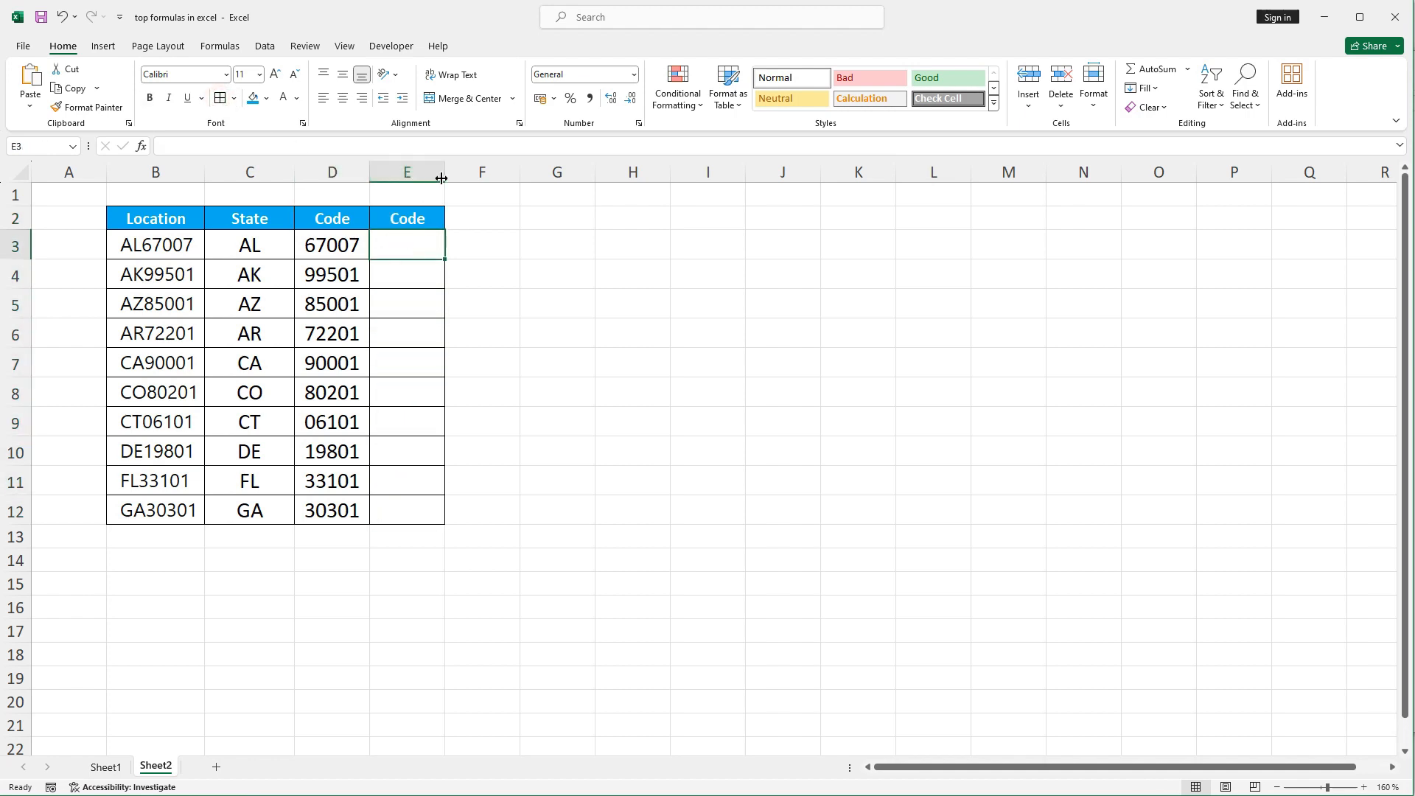
{"action": "left_click_drag", "start_coordinate": [445, 172], "coordinate": [489, 172]}
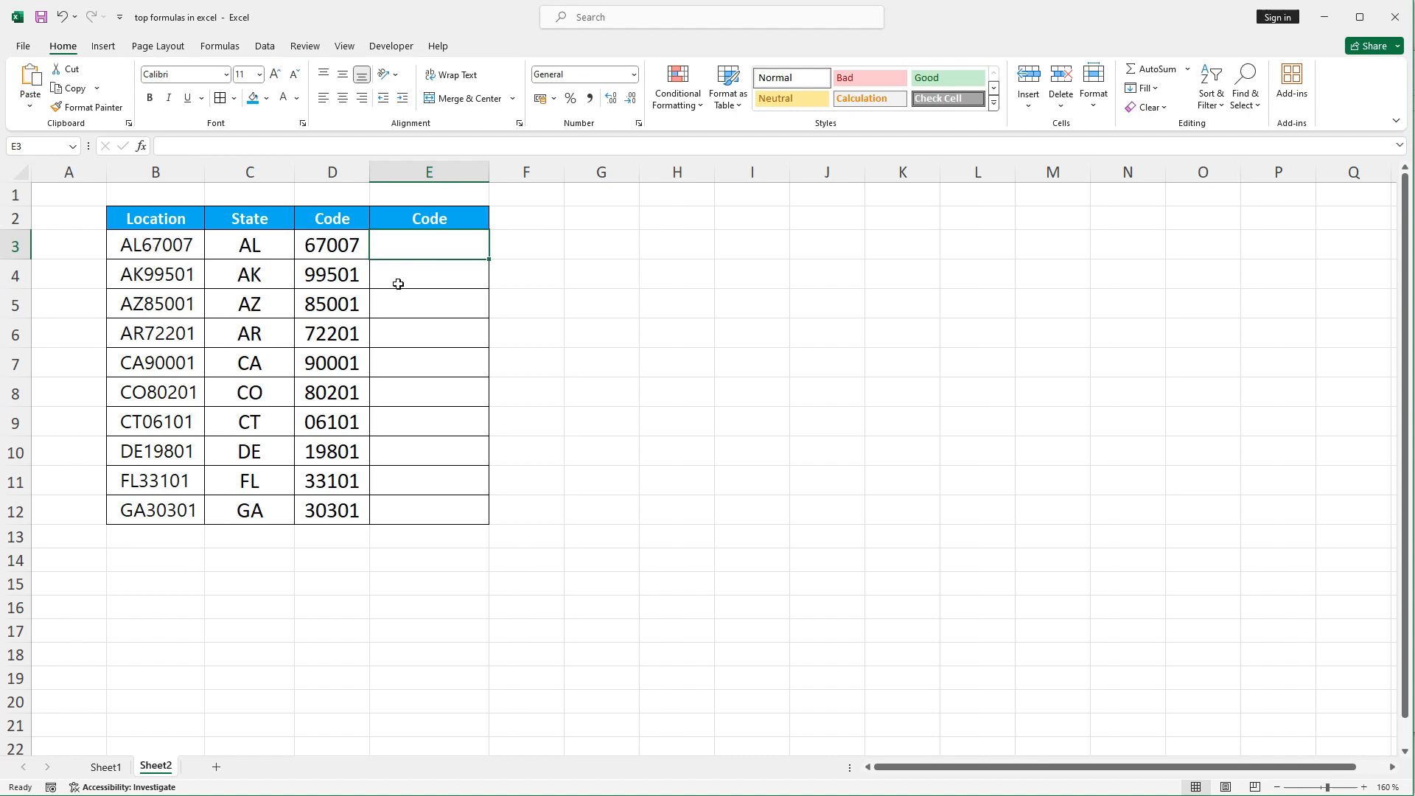
Extract two characters starting at the third from the location in B3 into E3 with =MID(B3;3;2).
{"action": "type", "text": "=MID"}
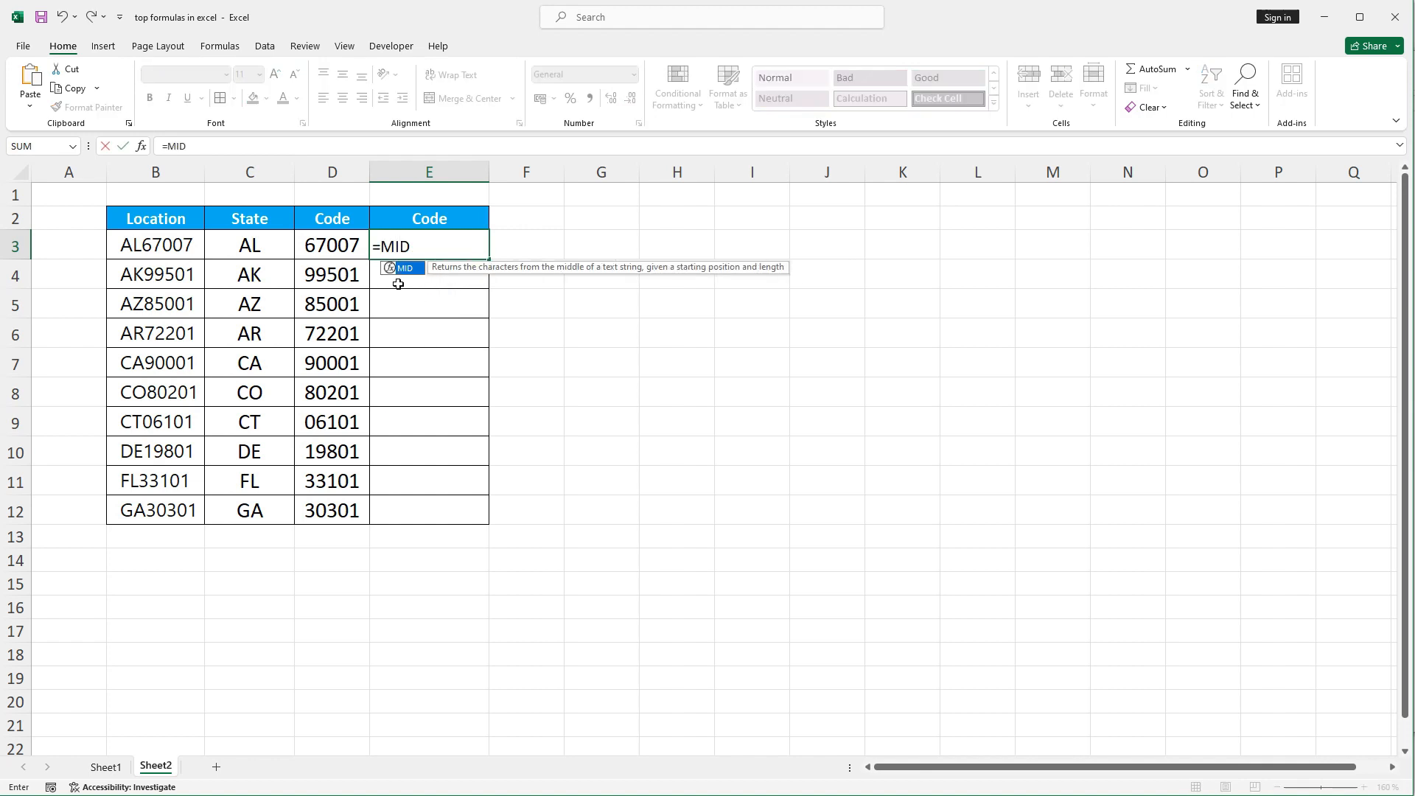
{"action": "double_click", "coordinate": [412, 269]}
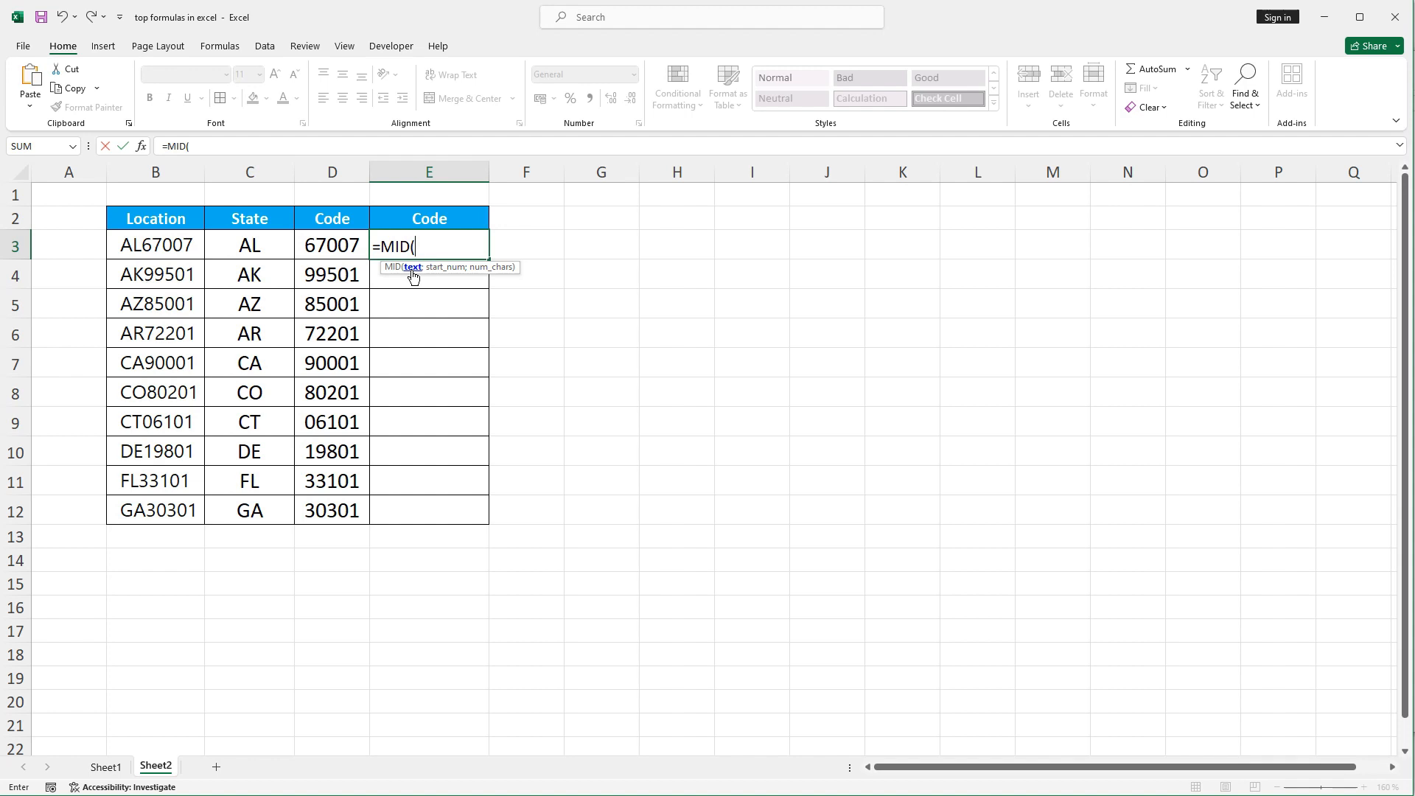
{"action": "left_click", "coordinate": [166, 246]}
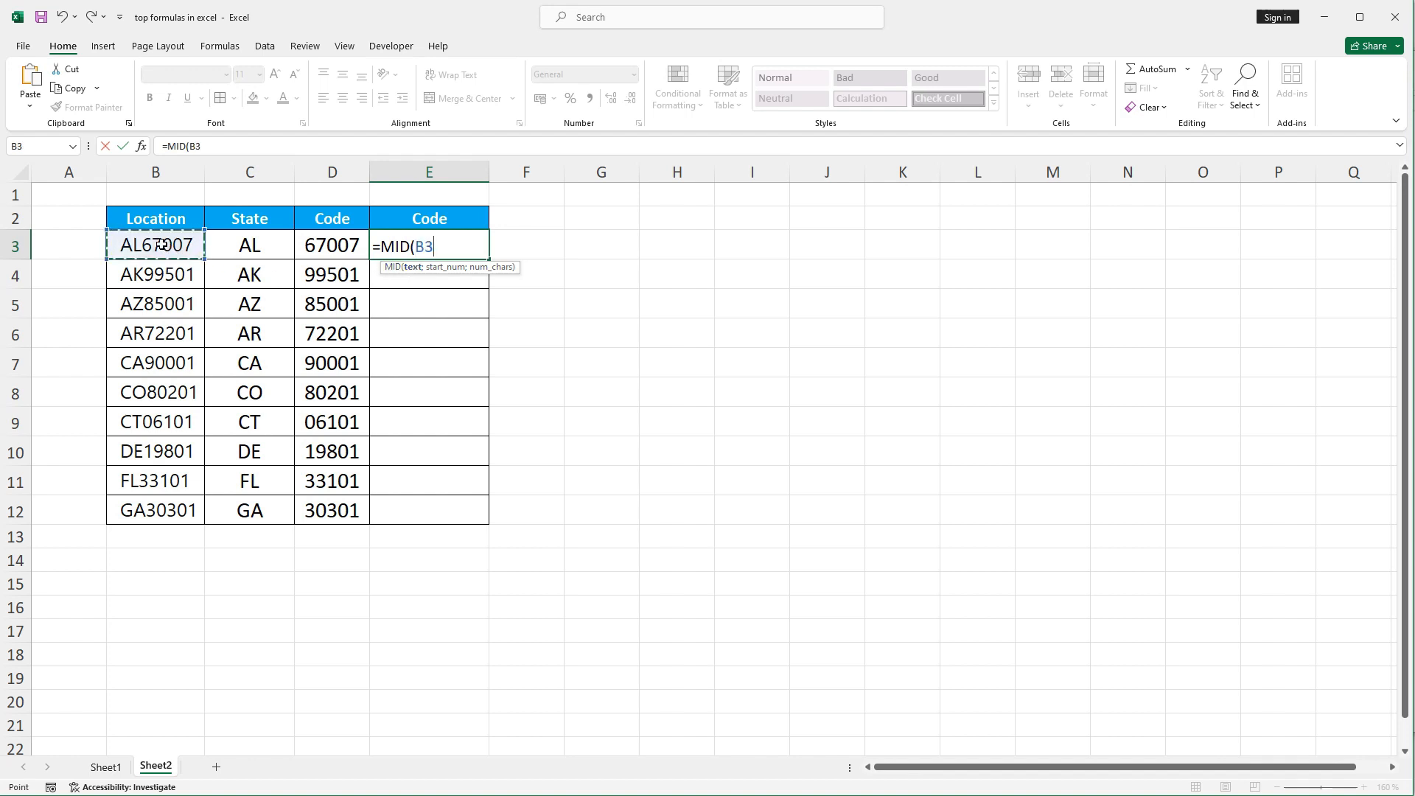
{"action": "type", "text": ";3;"}
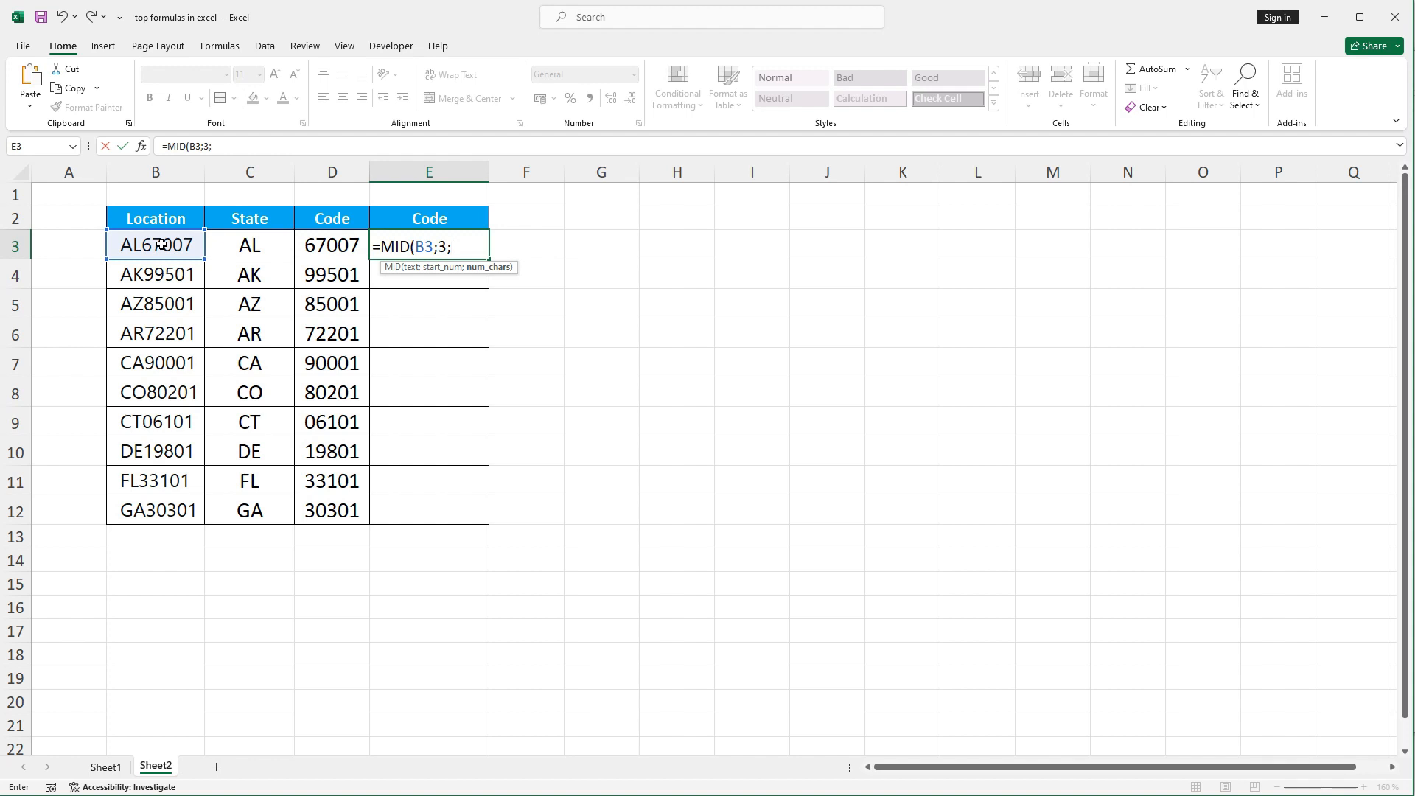
{"action": "type", "text": "2)"}
{"action": "key", "text": "Return"}
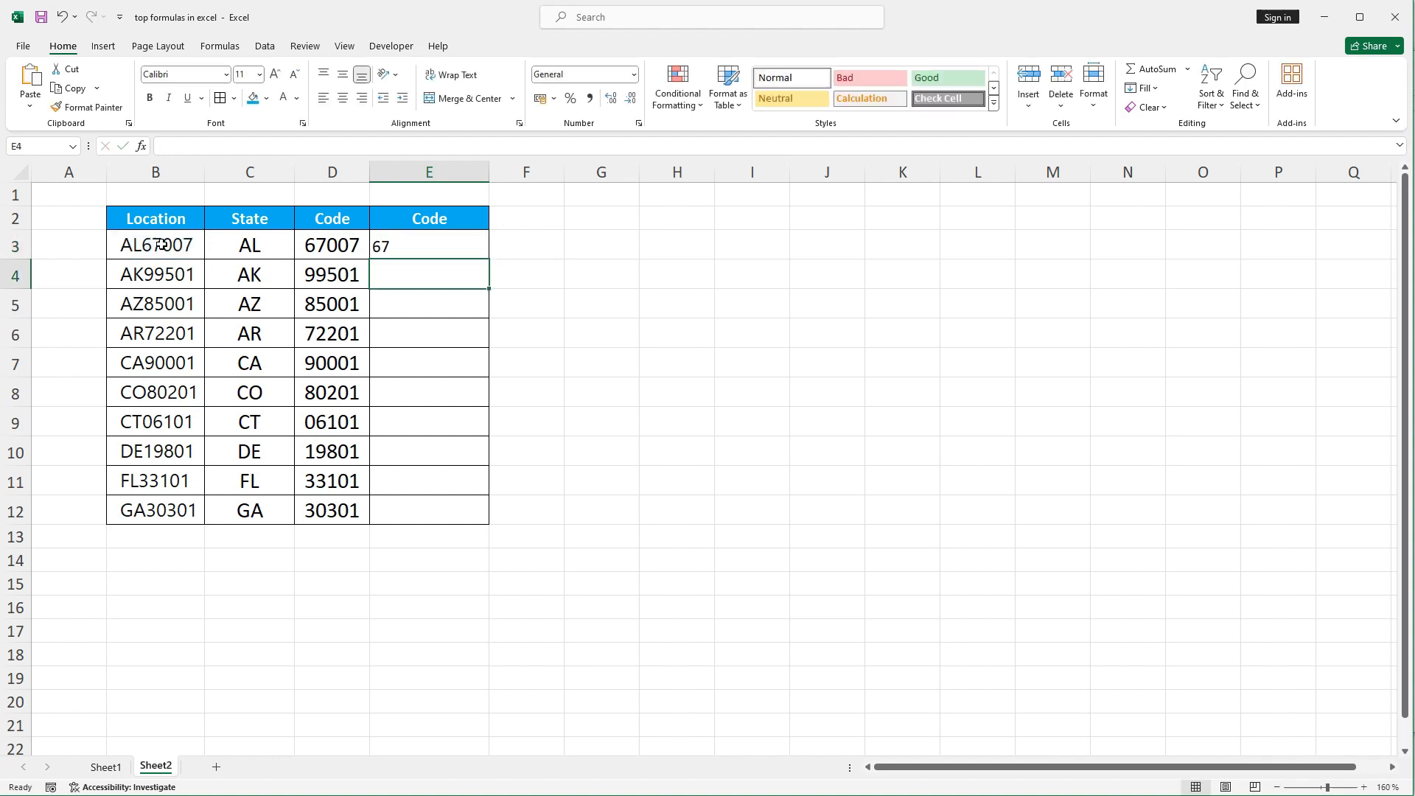
Center E3 with font size 14 and fill its MID formula down to E12.
{"action": "left_click", "coordinate": [410, 238]}
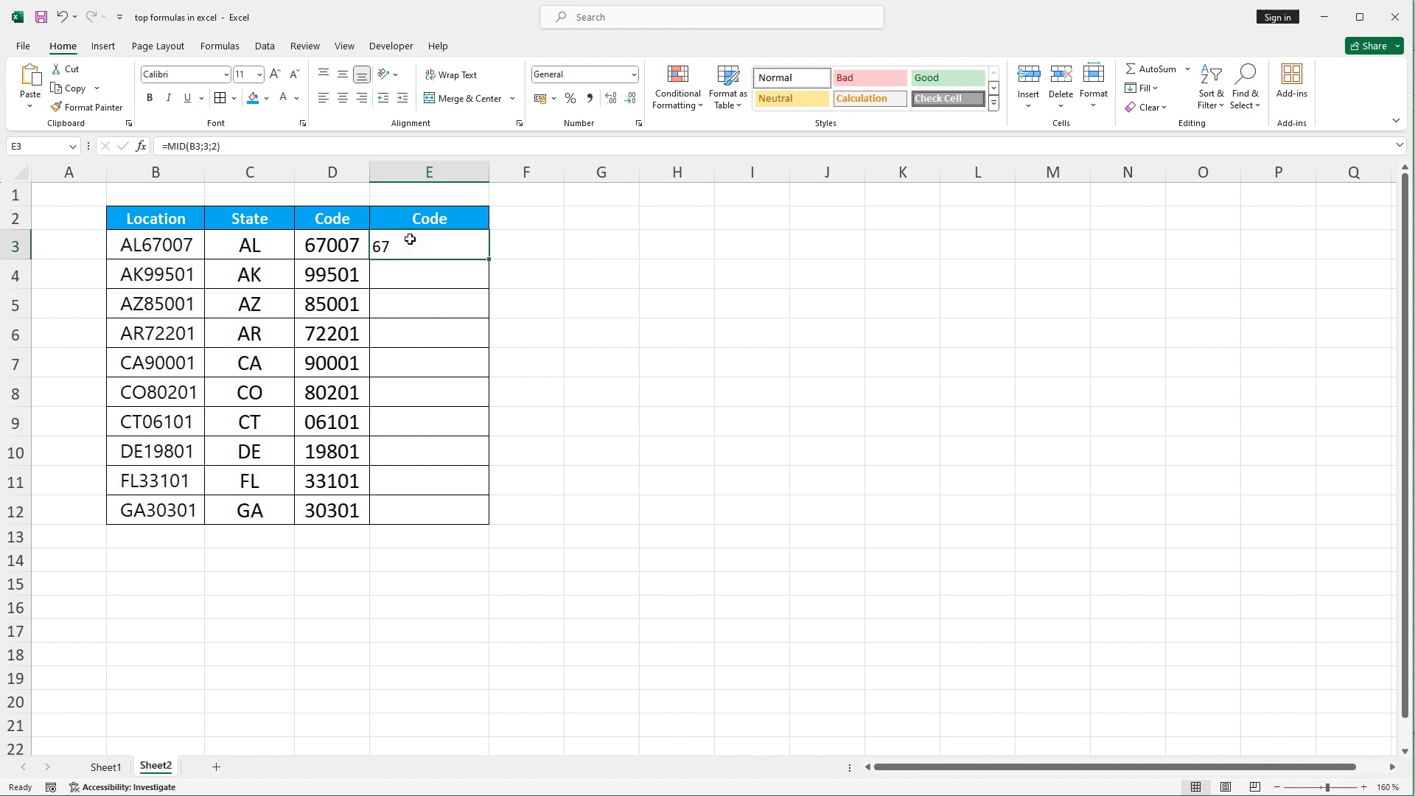
{"action": "left_click", "coordinate": [343, 98]}
{"action": "left_click", "coordinate": [274, 74]}
{"action": "left_click", "coordinate": [275, 73]}
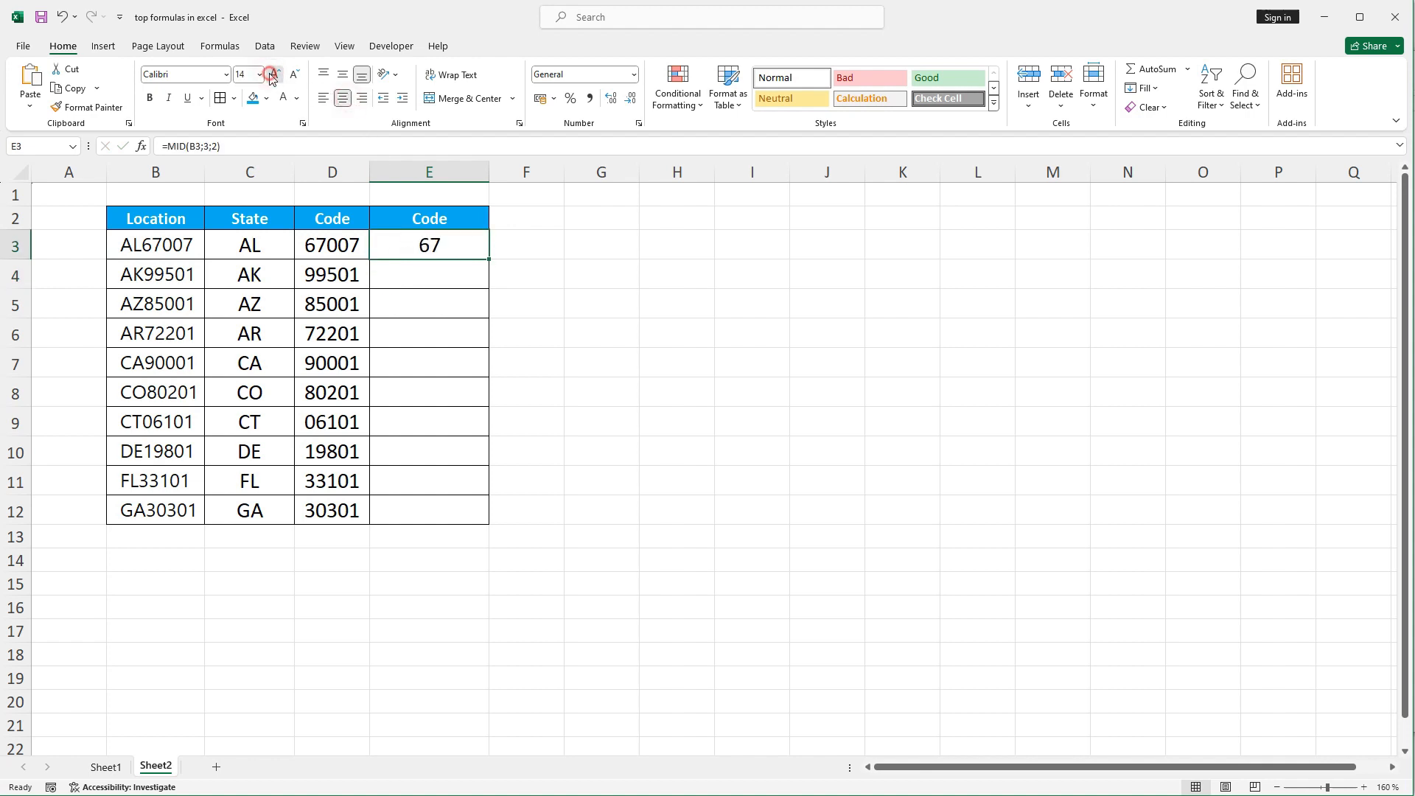
{"action": "left_click", "coordinate": [275, 73]}
{"action": "double_click", "coordinate": [488, 263]}
{"action": "left_click", "coordinate": [668, 307]}
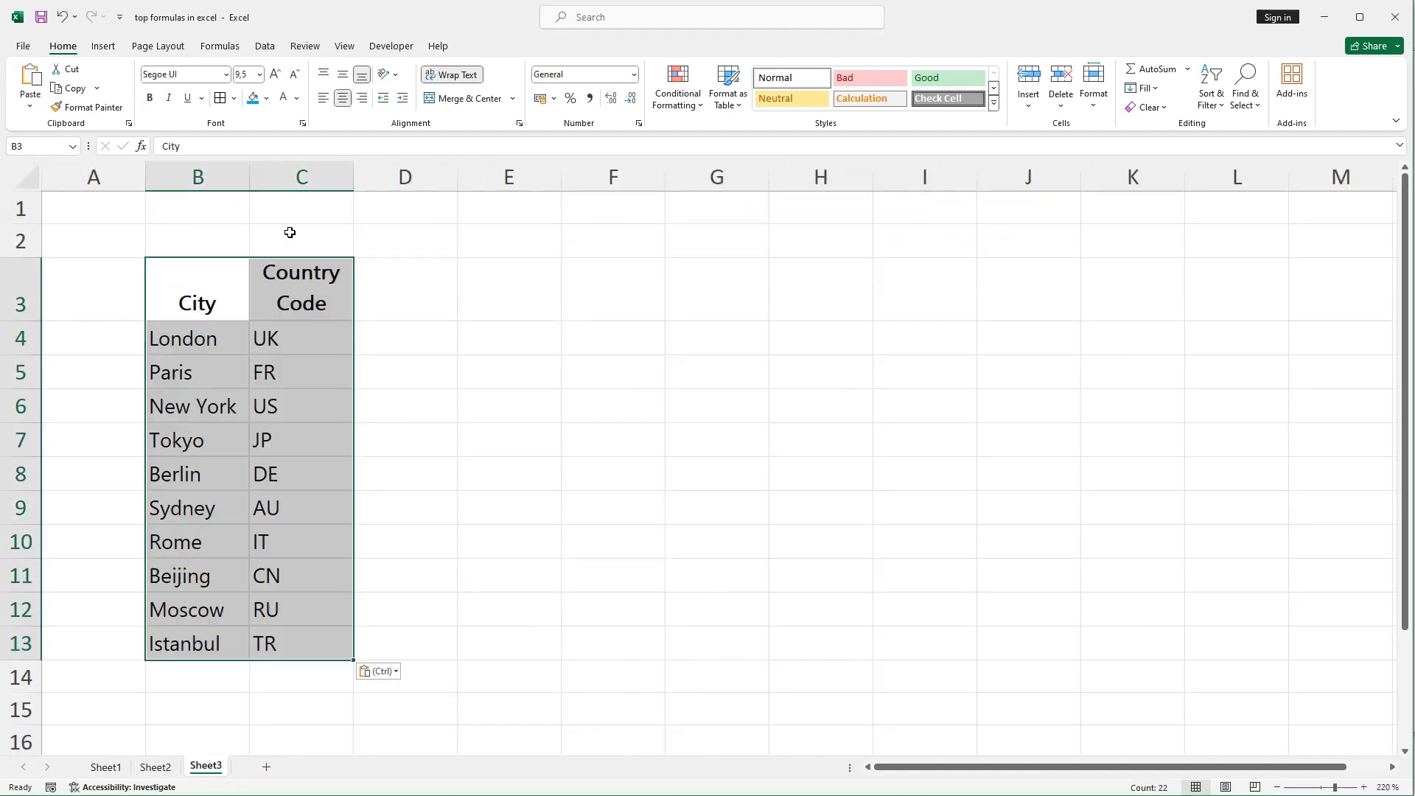
On Sheet3, center the country codes and add a widened, bordered column in D3:D13 headed City & Country.
{"action": "left_click", "coordinate": [341, 105]}
{"action": "left_click", "coordinate": [487, 268]}
{"action": "left_click_drag", "start_coordinate": [543, 177], "coordinate": [625, 177]}
{"action": "left_click_drag", "start_coordinate": [486, 274], "coordinate": [530, 597]}
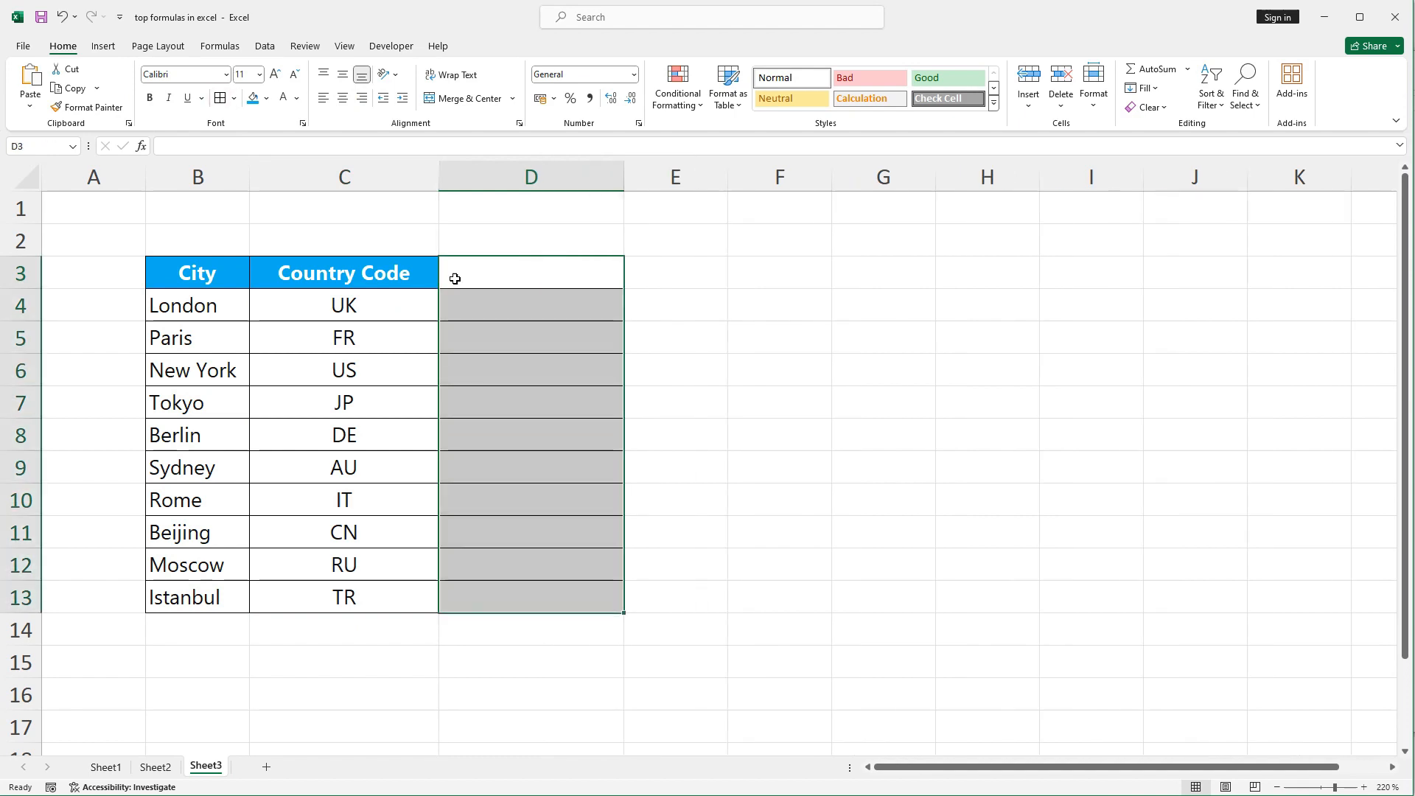
{"action": "left_click", "coordinate": [455, 278]}
{"action": "type", "text": "City & Country"}
{"action": "left_click", "coordinate": [531, 306]}
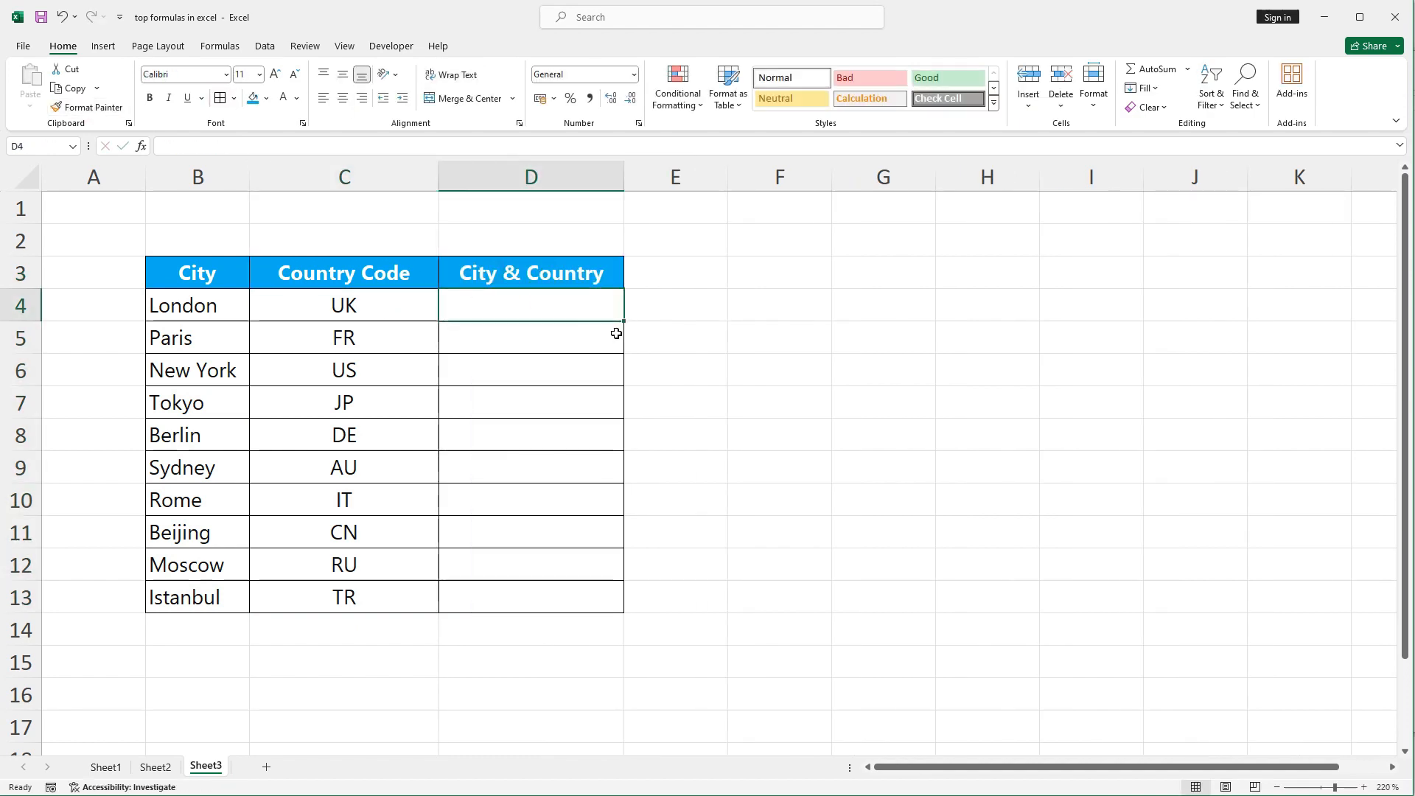
Join the city in B4 and the country code in C4 in cell D4 with =B4&", "&CONCATENATE(C4).
{"action": "left_click", "coordinate": [495, 307]}
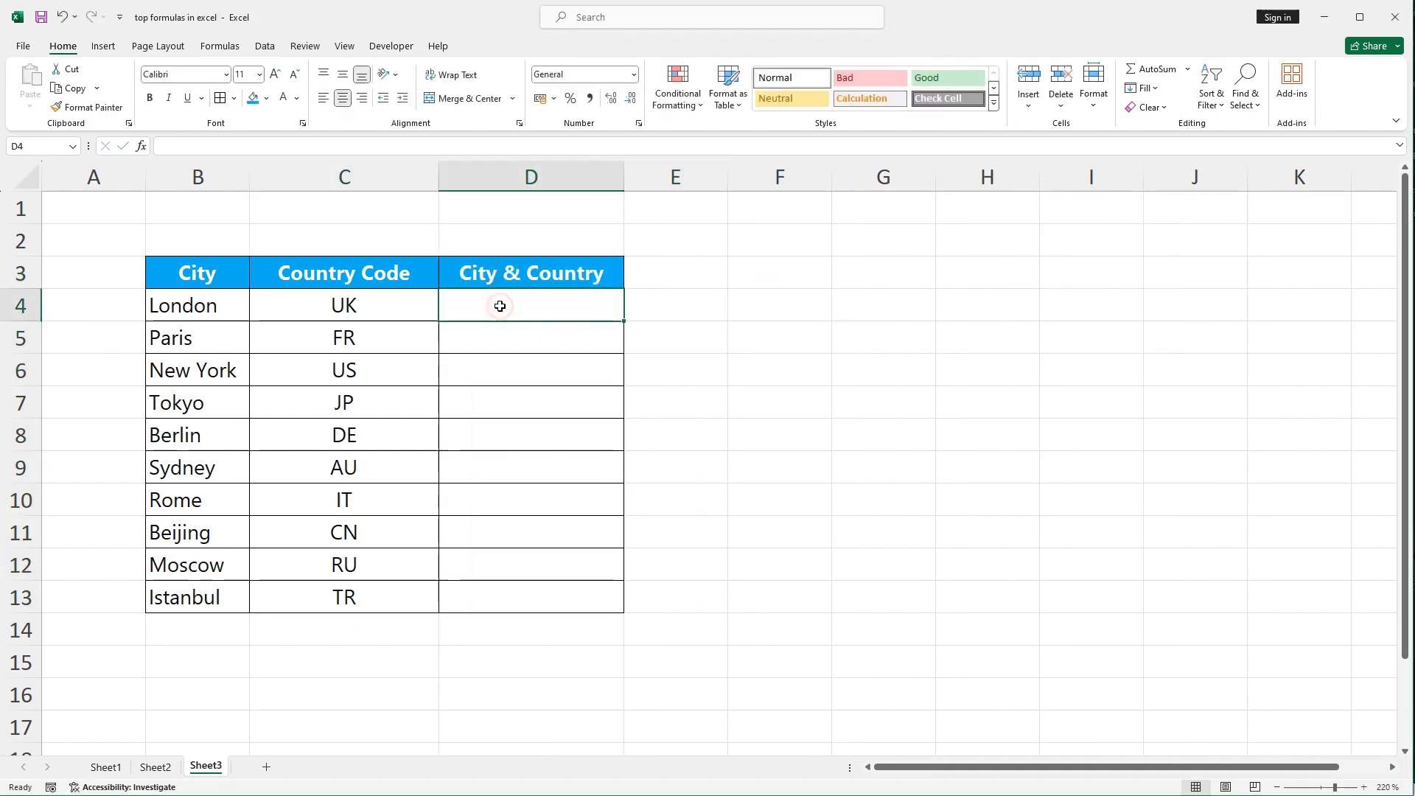
{"action": "double_click", "coordinate": [498, 306]}
{"action": "type", "text": "="}
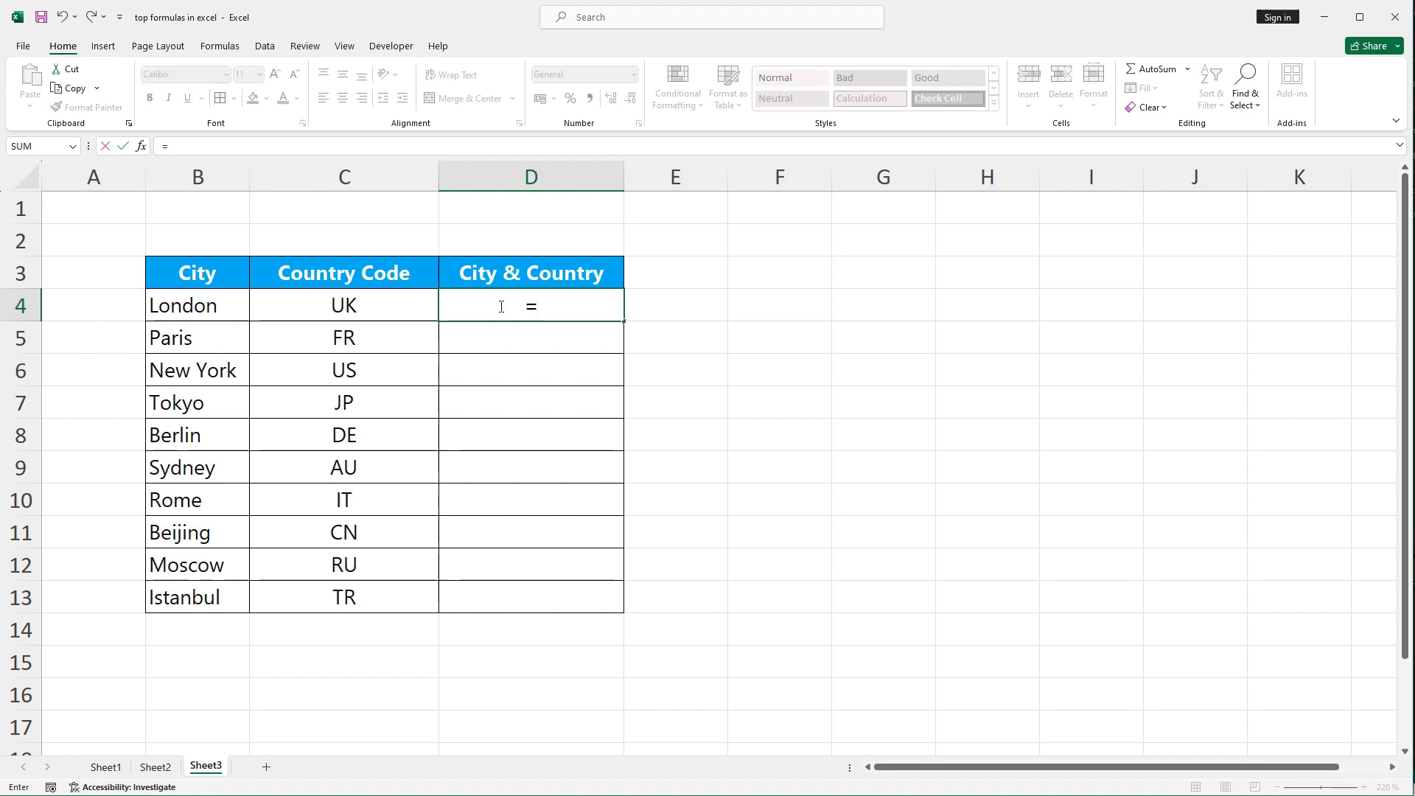
{"action": "left_click", "coordinate": [171, 304]}
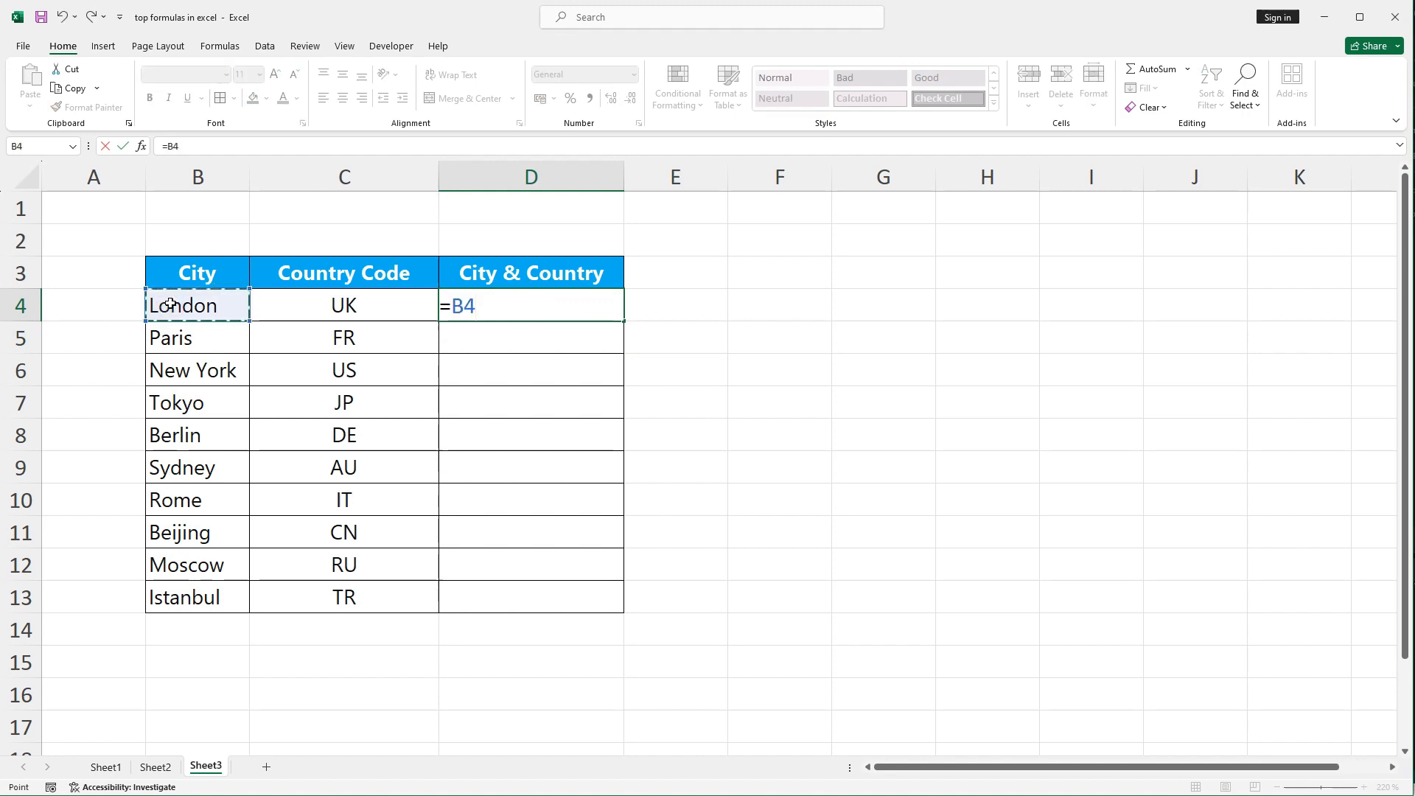
{"action": "type", "text": "&\""}
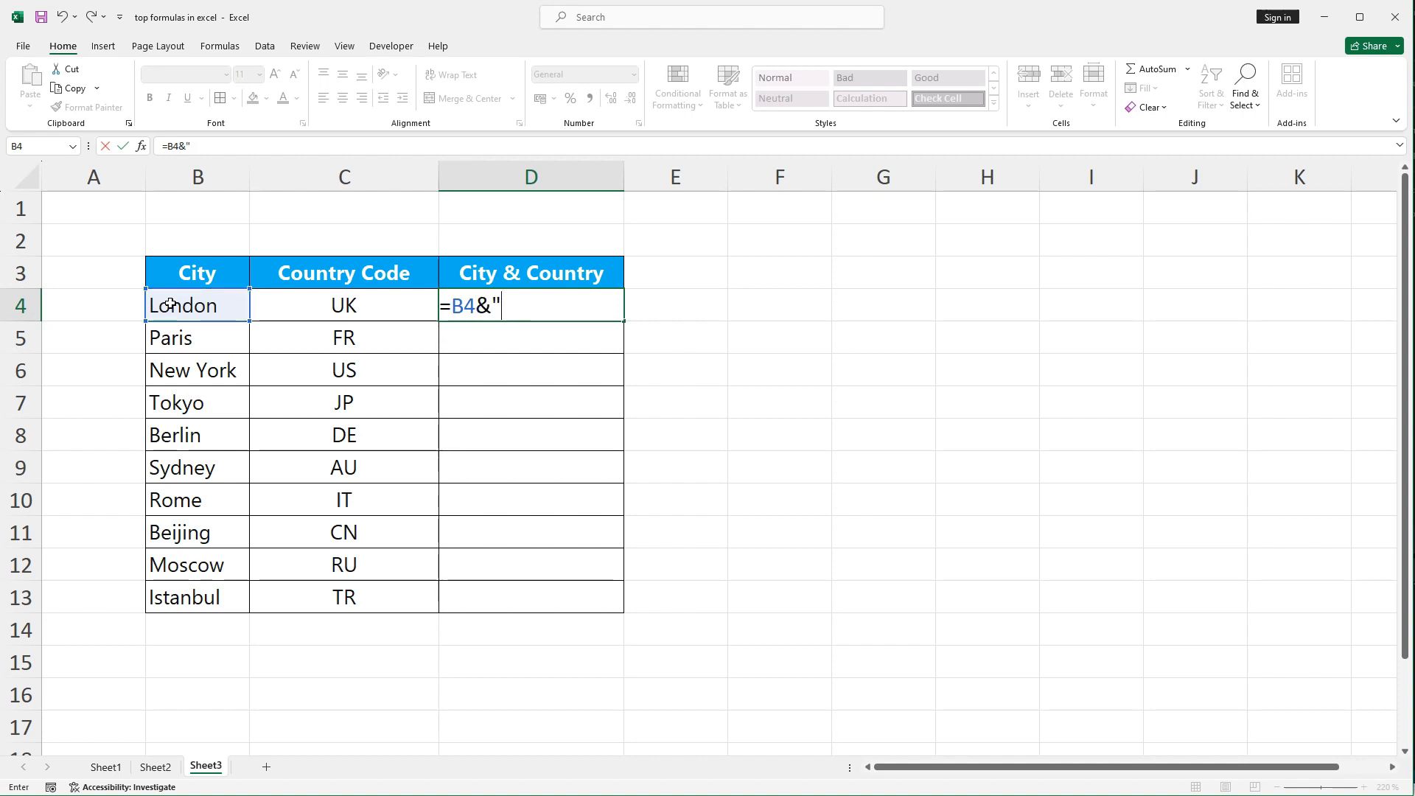
{"action": "type", "text": ", \"&cO"}
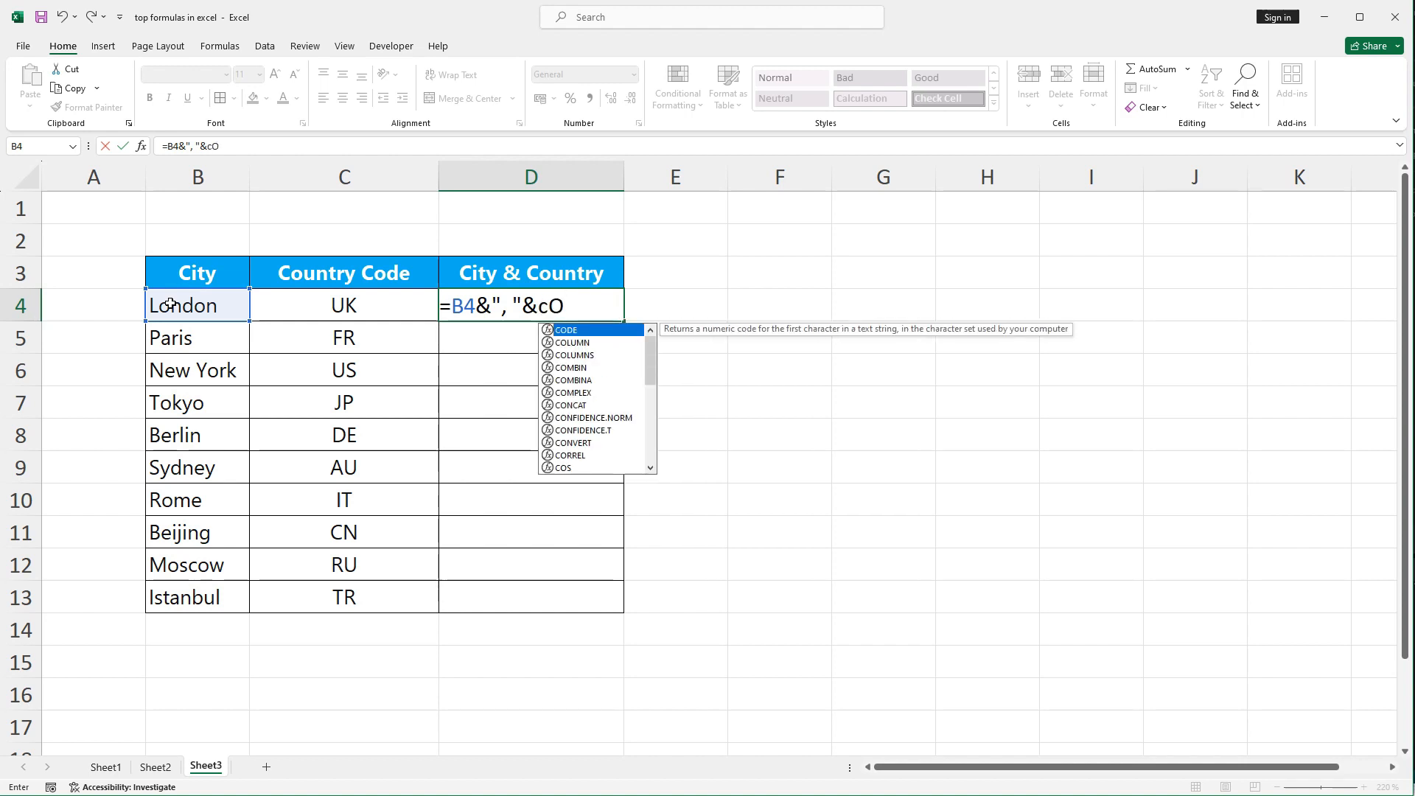
{"action": "type", "text": "NCA"}
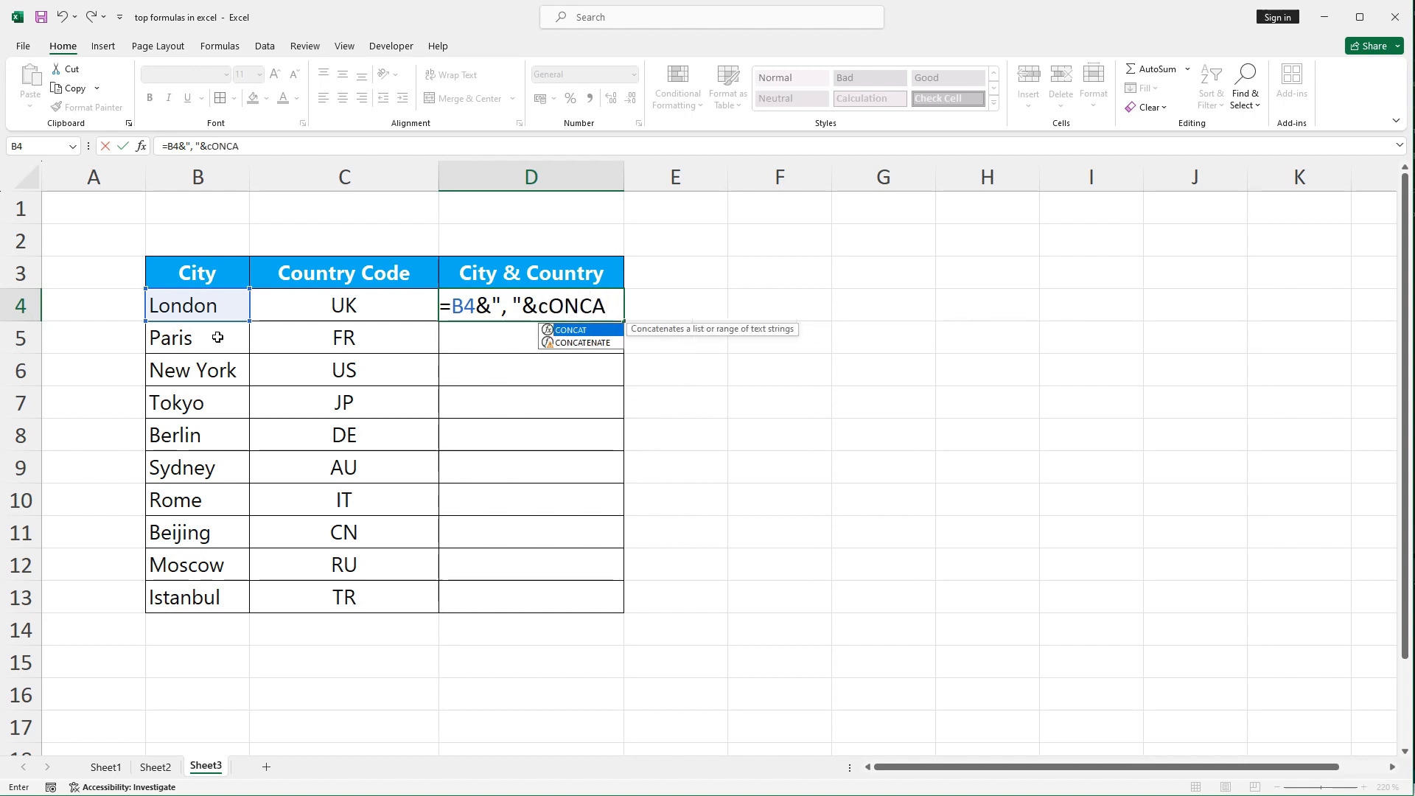
{"action": "double_click", "coordinate": [557, 342]}
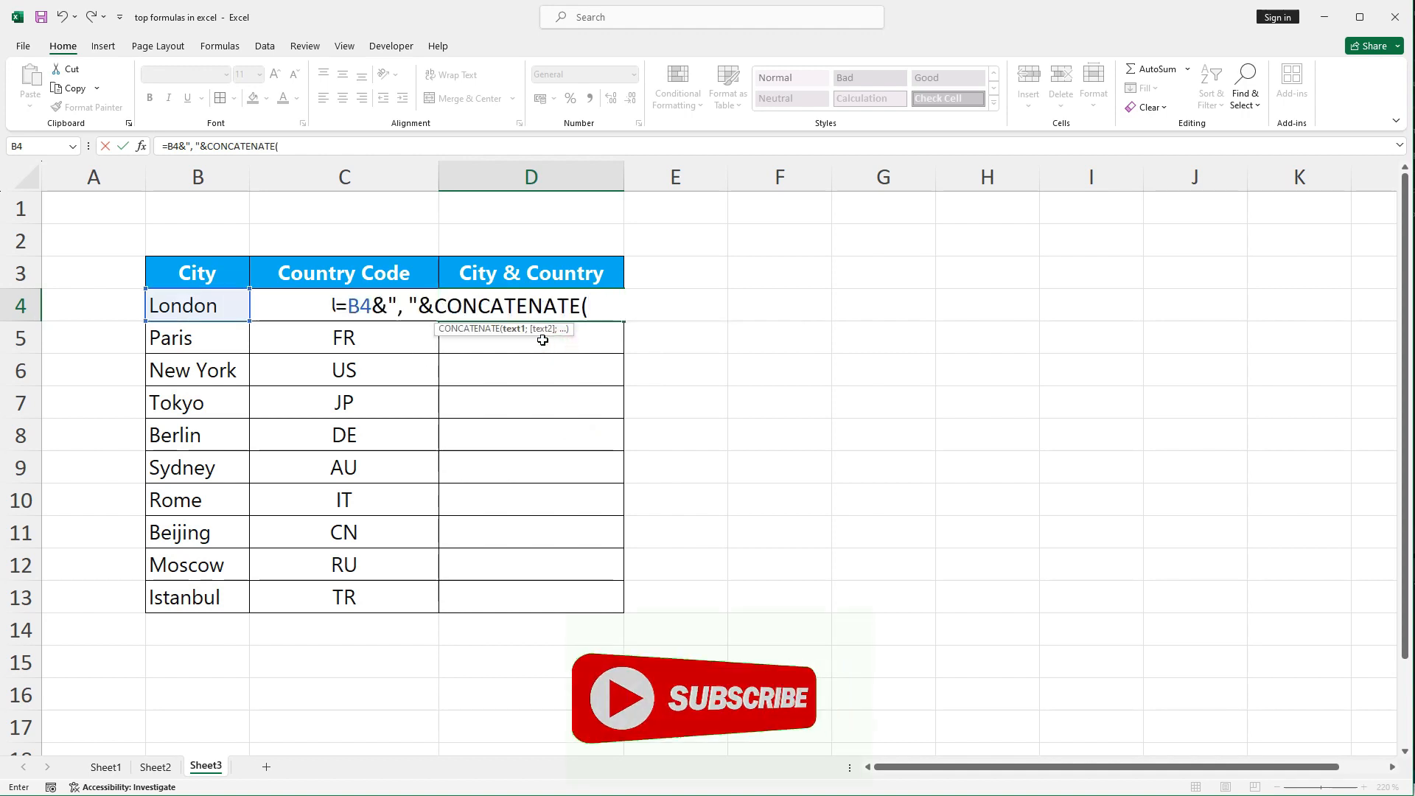
{"action": "left_click", "coordinate": [281, 305]}
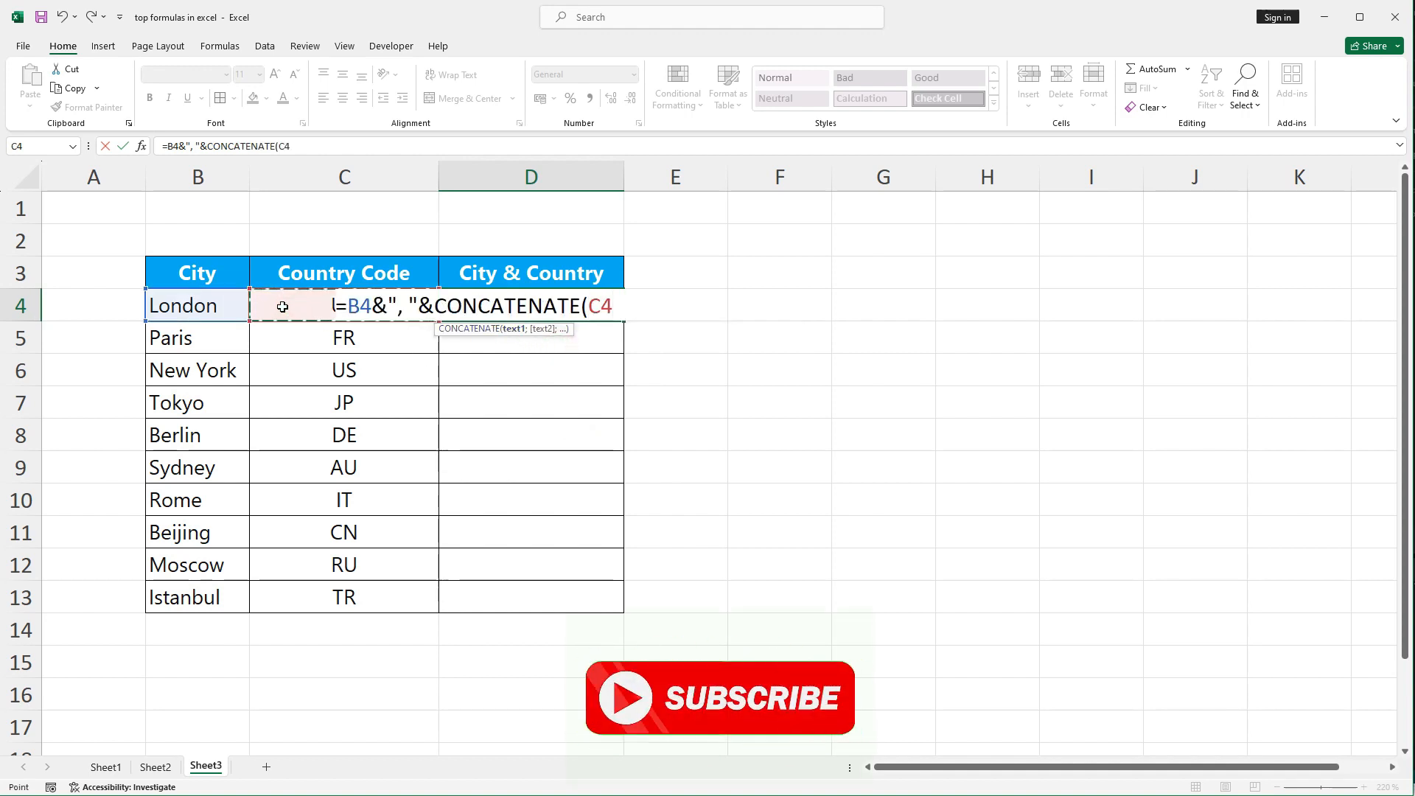
{"action": "type", "text": ")"}
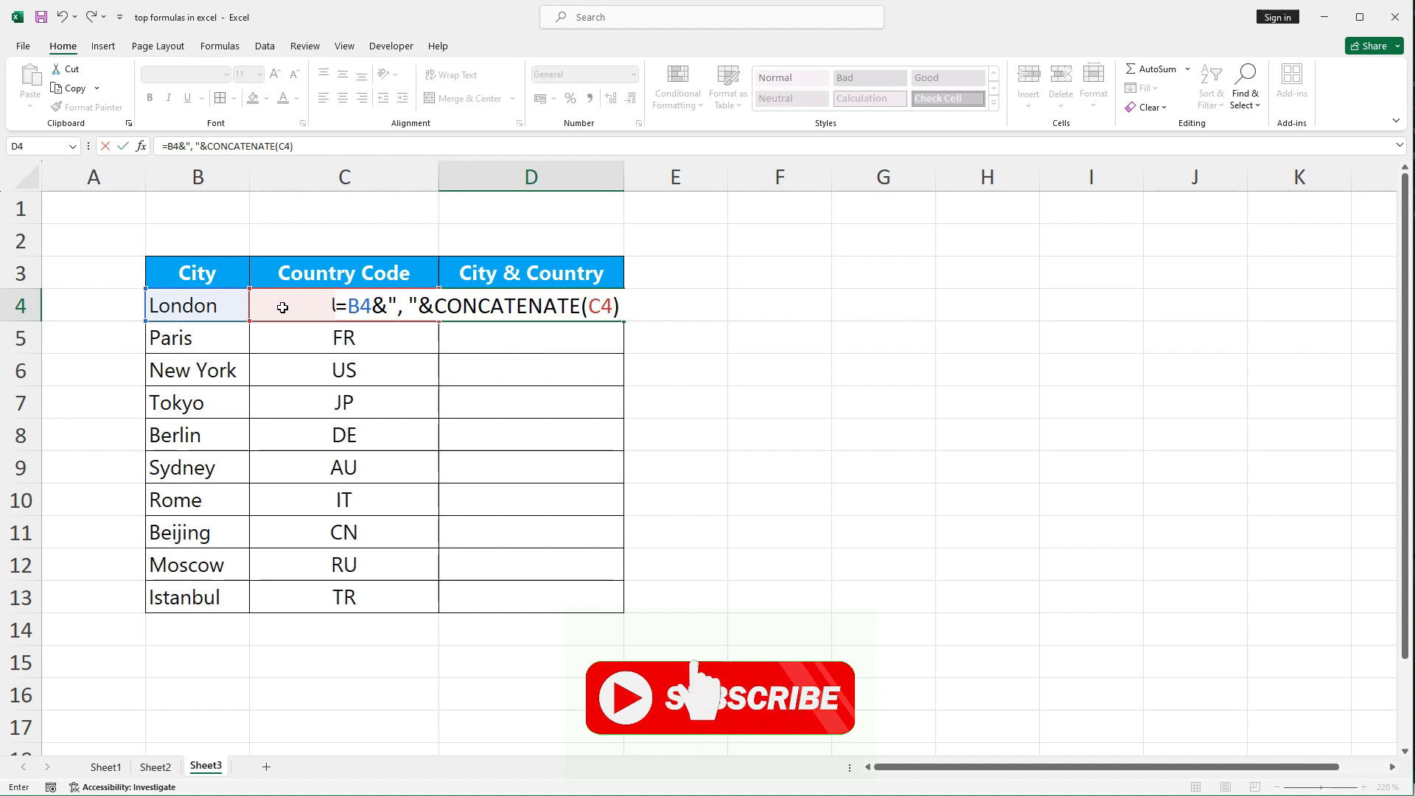
{"action": "key", "text": "Return"}
Fill the city and country formula from D4 down to D13.
{"action": "left_click", "coordinate": [558, 303]}
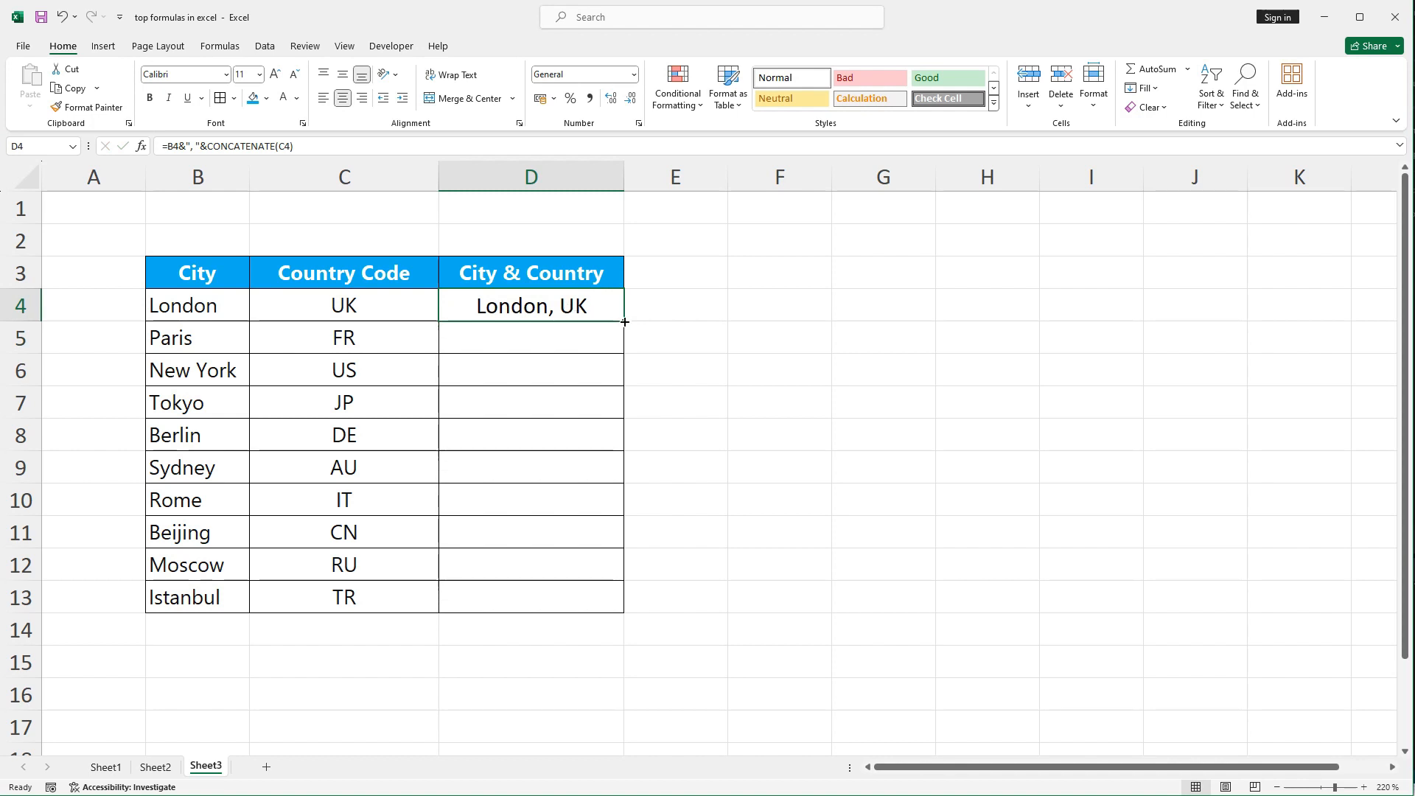
{"action": "left_click_drag", "start_coordinate": [625, 322], "coordinate": [628, 614]}
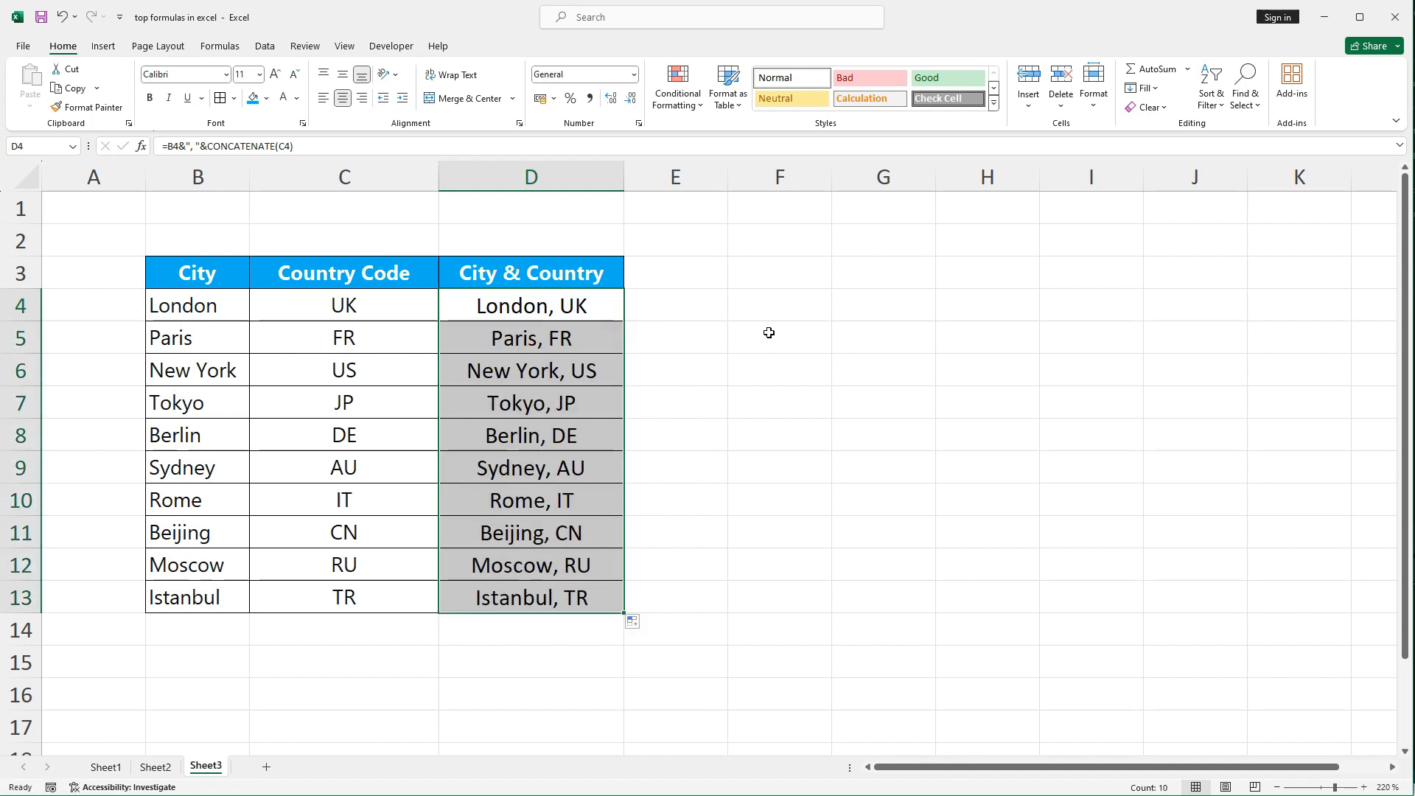
{"action": "left_click", "coordinate": [768, 333]}
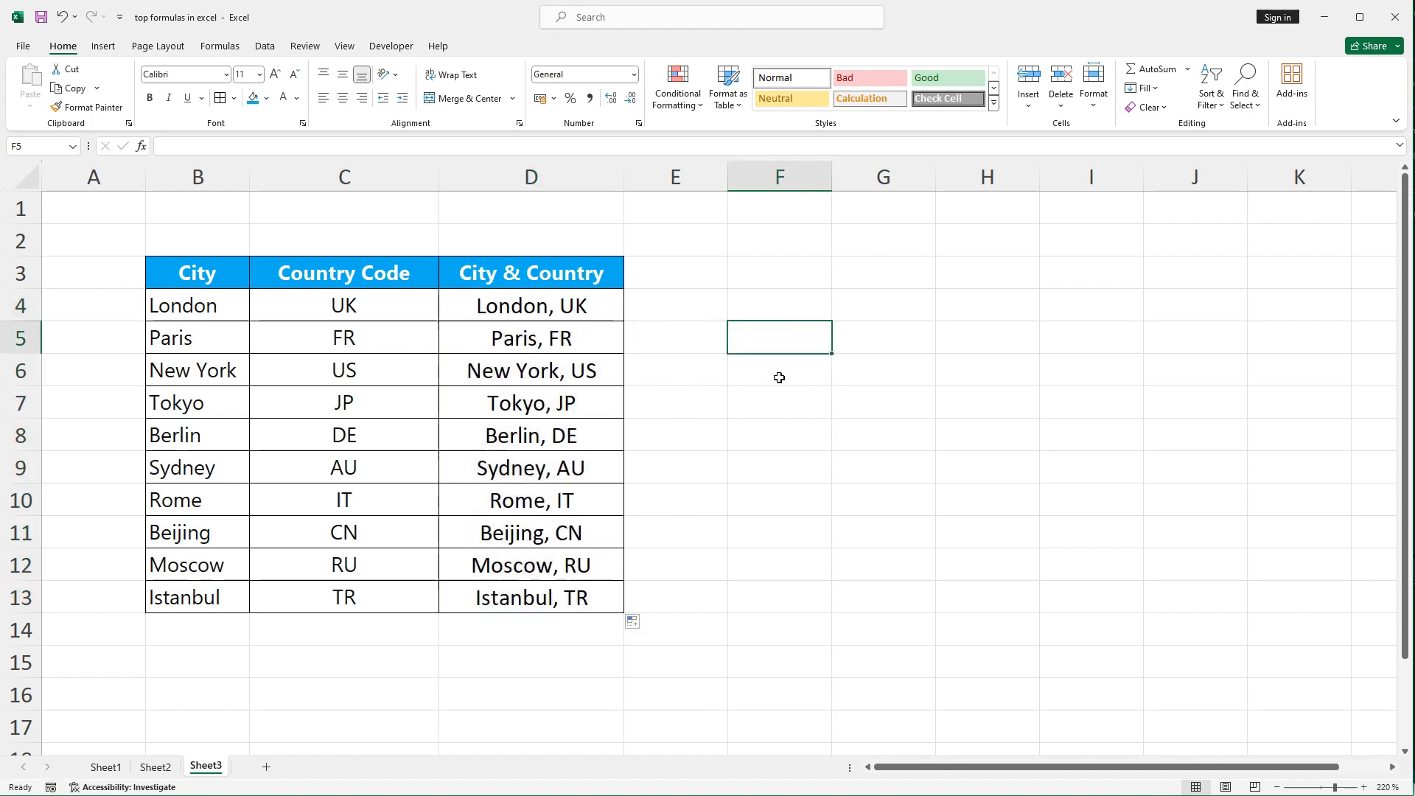